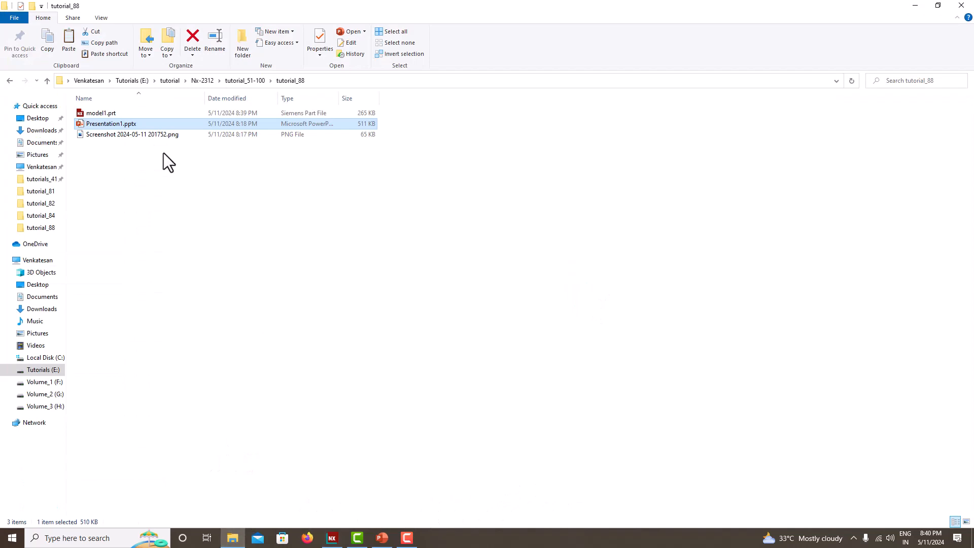
# Open the reference drawing Screenshot 2024-05-11 201752.png and arrange it in a narrow, zoomed view beside a wider NX window
pyautogui.doubleClick(150, 135)
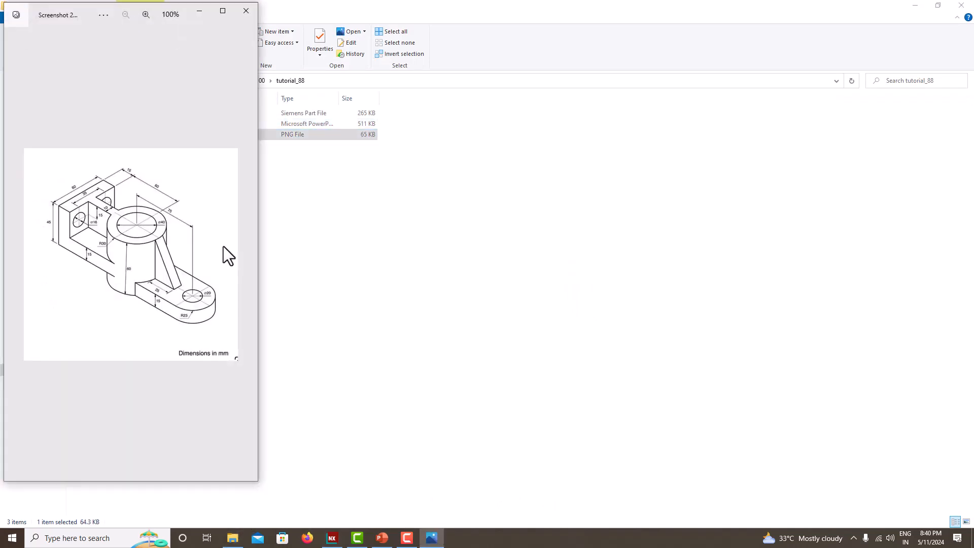
pyautogui.click(327, 303)
pyautogui.click(333, 538)
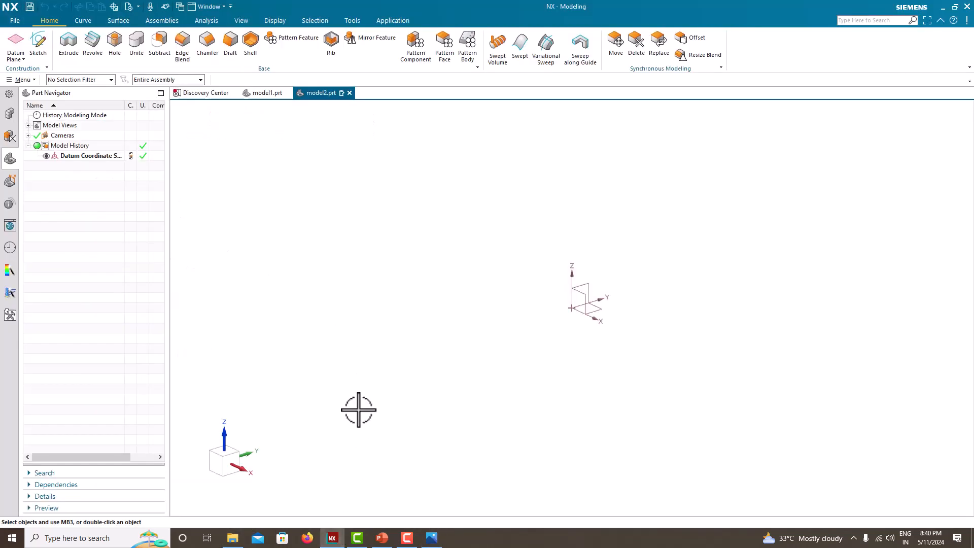
pyautogui.press('super+Right')
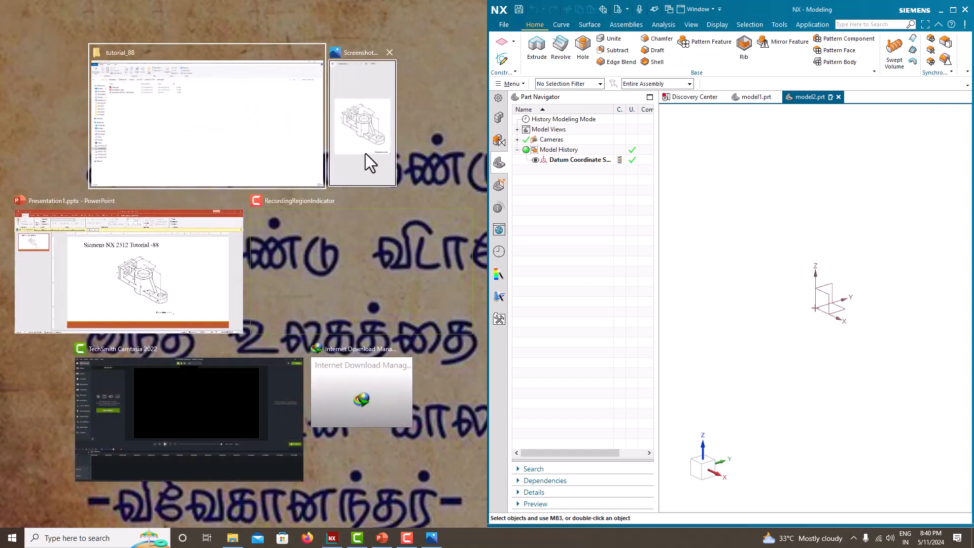
pyautogui.click(365, 157)
pyautogui.moveTo(487, 278); pyautogui.dragTo(254, 280)
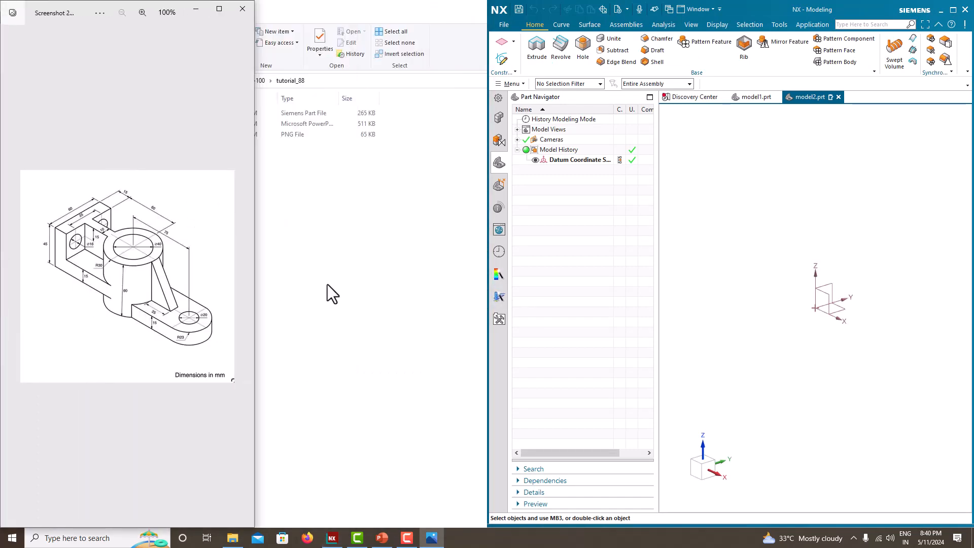
pyautogui.moveTo(485, 276); pyautogui.dragTo(253, 267)
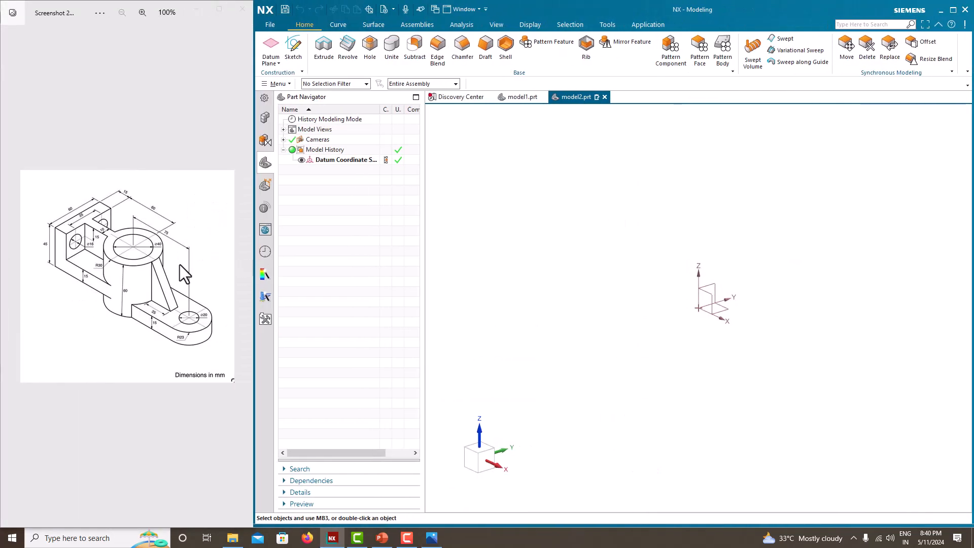
pyautogui.scroll(2, 179, 274)
pyautogui.scroll(-1, 177, 283)
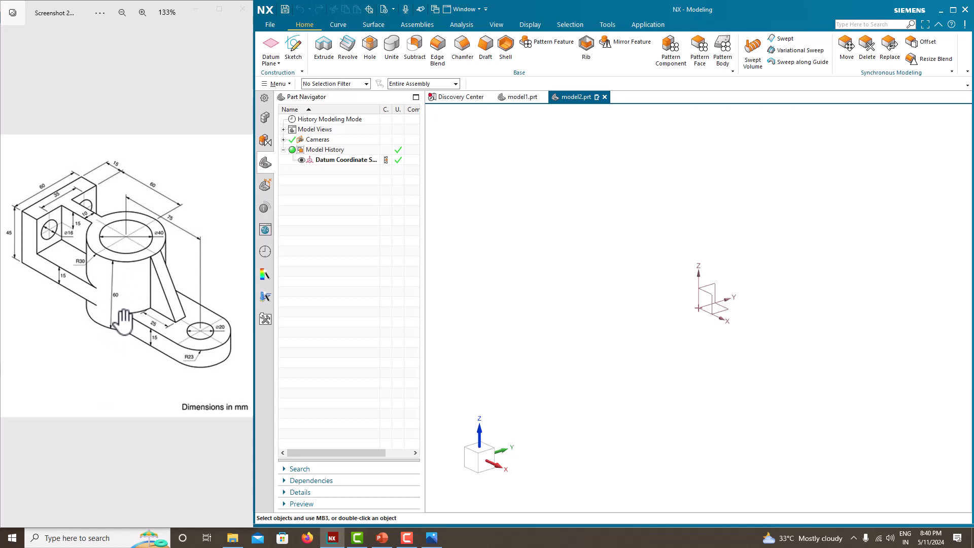
# Create a new sketch on the Top principal plane
pyautogui.click(294, 51)
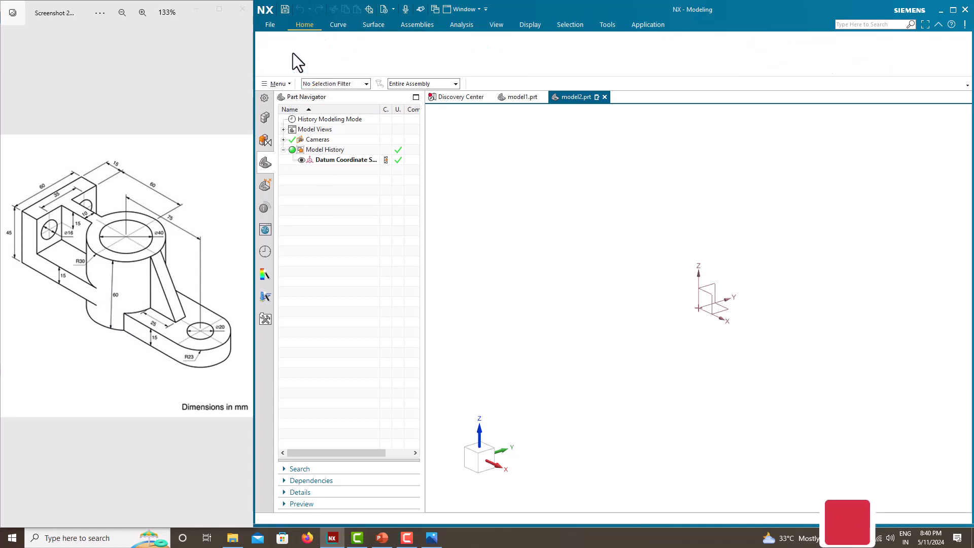
pyautogui.click(794, 314)
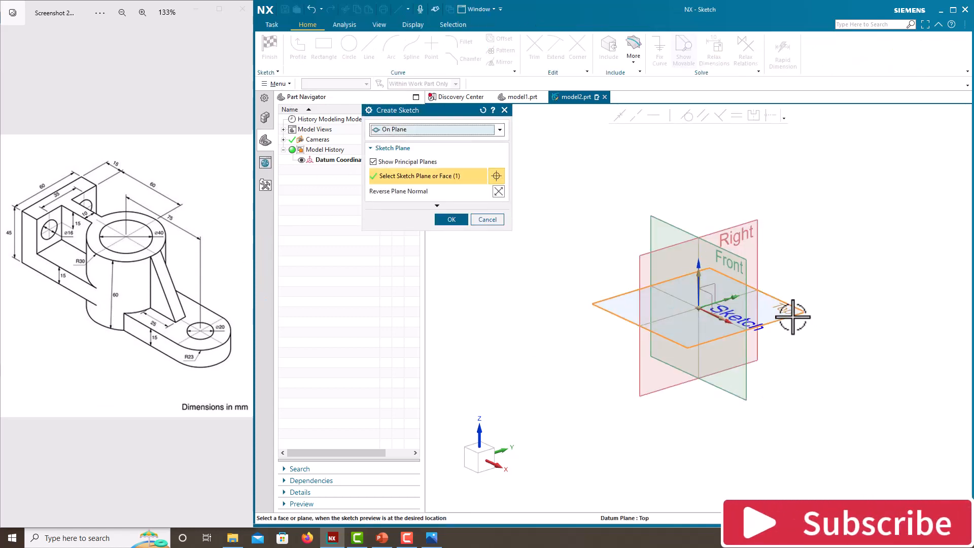
pyautogui.click(456, 220)
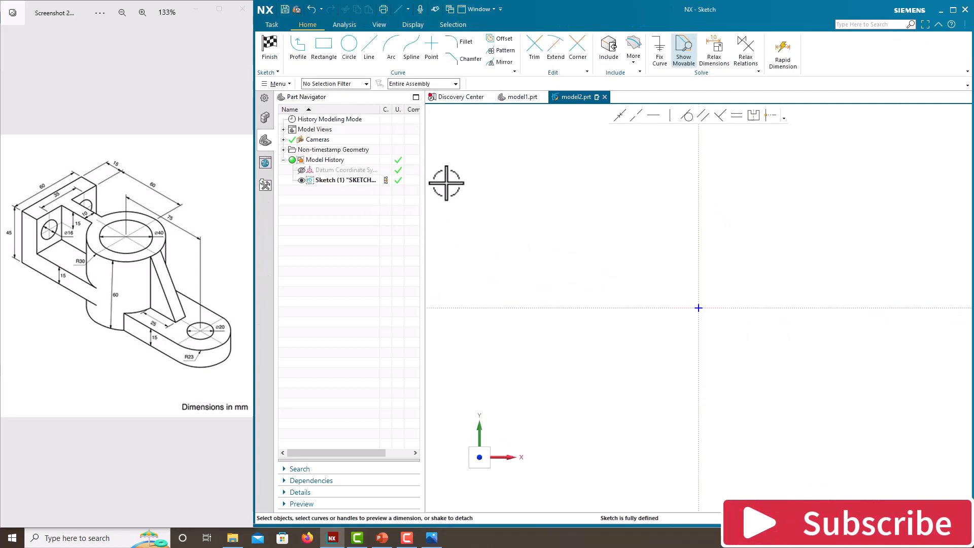
# Sketch a circle about 233 mm in diameter centred on the sketch origin
pyautogui.click(349, 55)
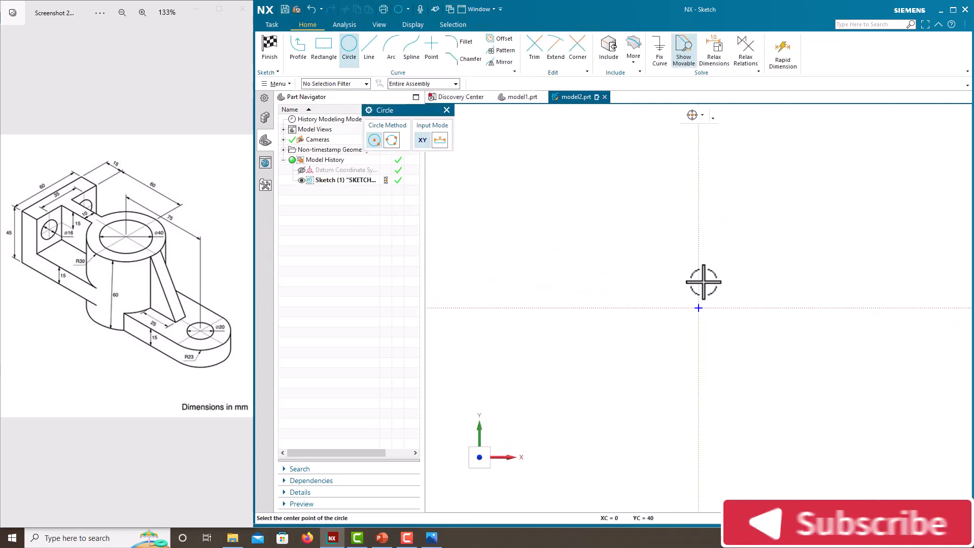
pyautogui.click(698, 308)
pyautogui.click(633, 242)
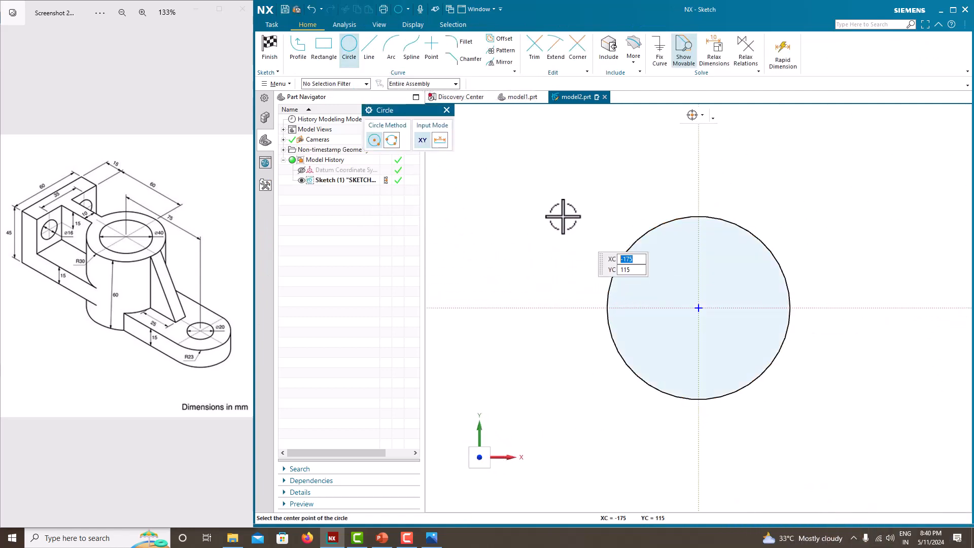
pyautogui.press('Escape')
# Dimension the circle's diameter as 60 mm, scaling the entire sketch, and finish the sketch
pyautogui.click(743, 227)
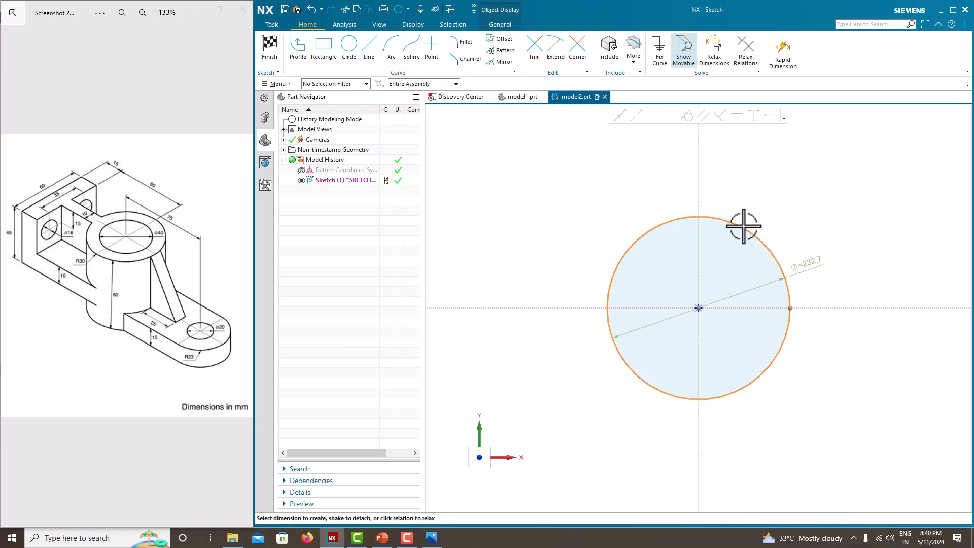
pyautogui.click(812, 259)
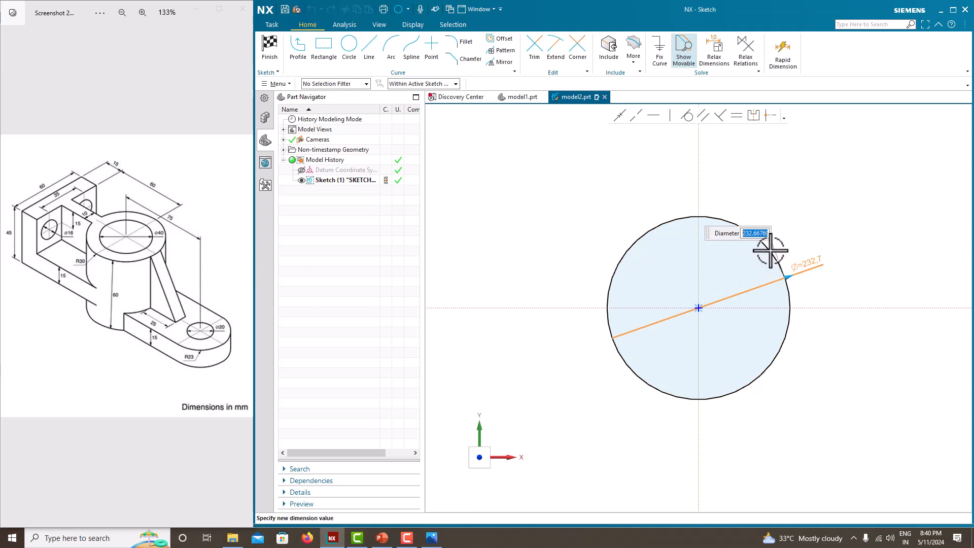
pyautogui.press('Return')
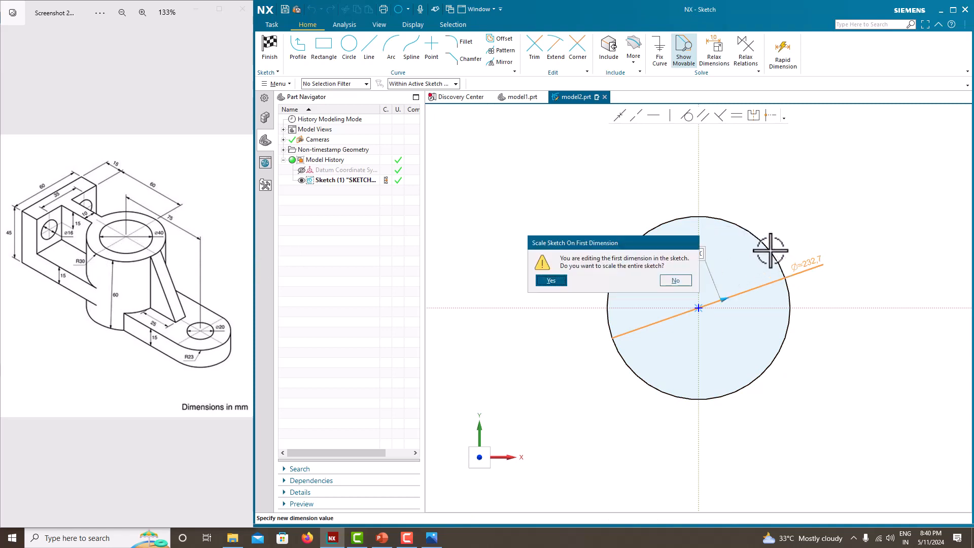
pyautogui.click(551, 280)
pyautogui.scroll(-4, 757, 305)
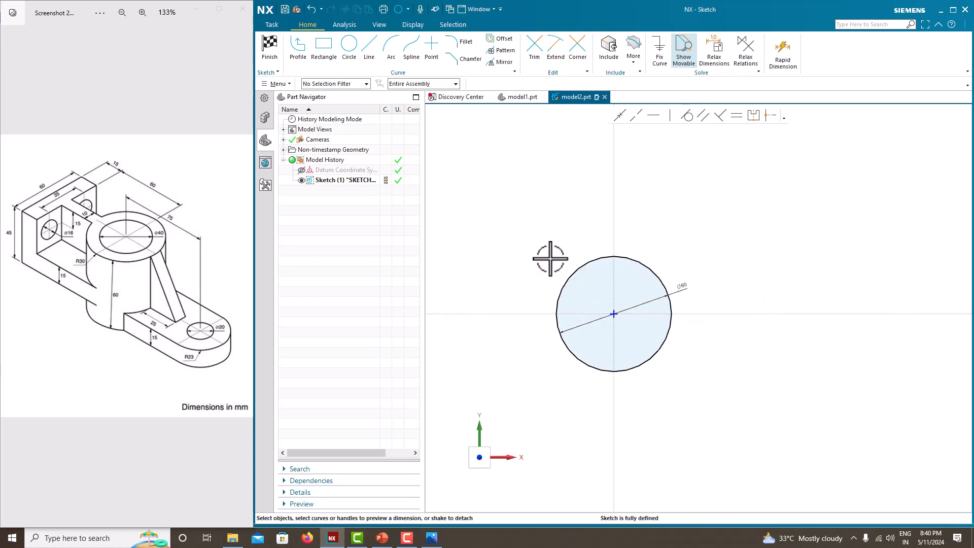
pyautogui.rightClick(538, 223)
pyautogui.click(536, 234)
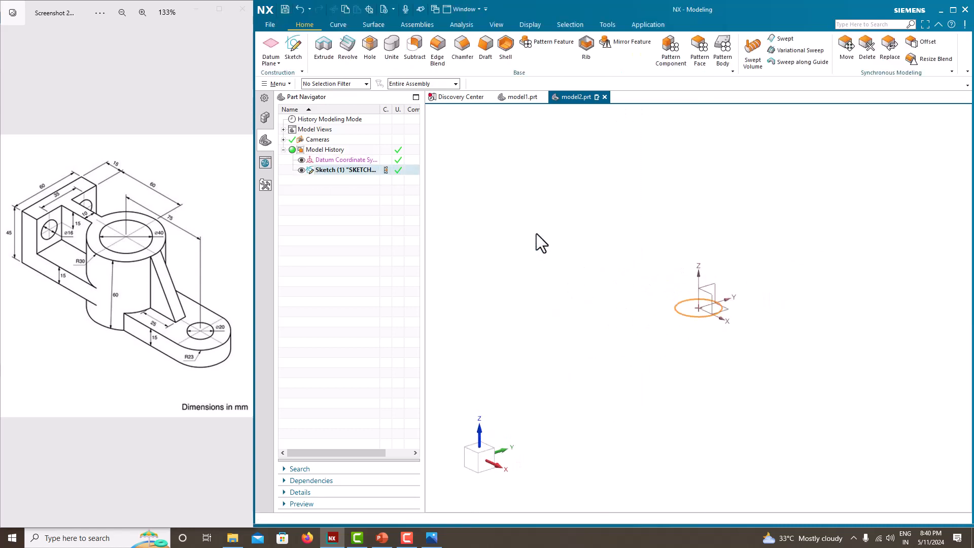
# Extrude the circle as a solid with a symmetric width of 60 mm
pyautogui.click(326, 56)
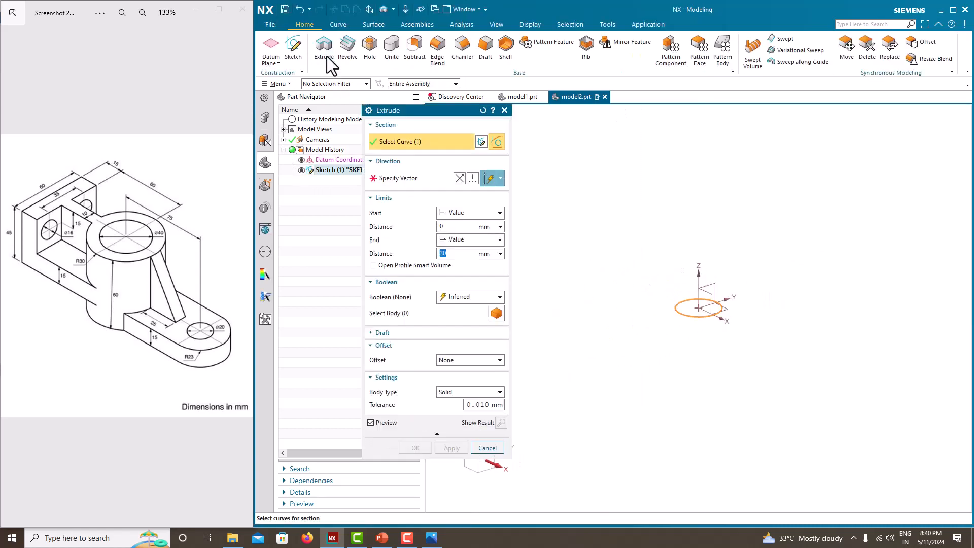
pyautogui.click(471, 240)
pyautogui.click(475, 270)
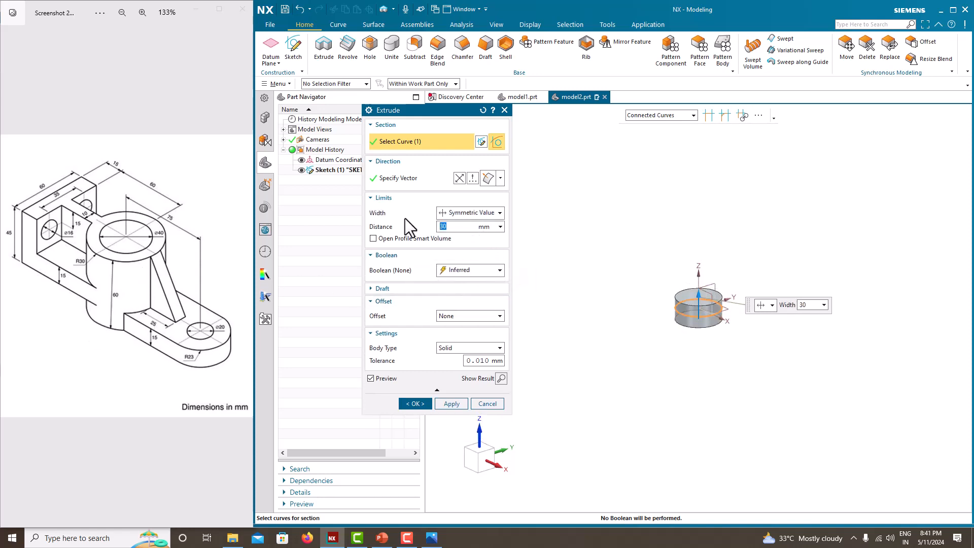
pyautogui.write('60')
pyautogui.press('Return')
pyautogui.click(416, 403)
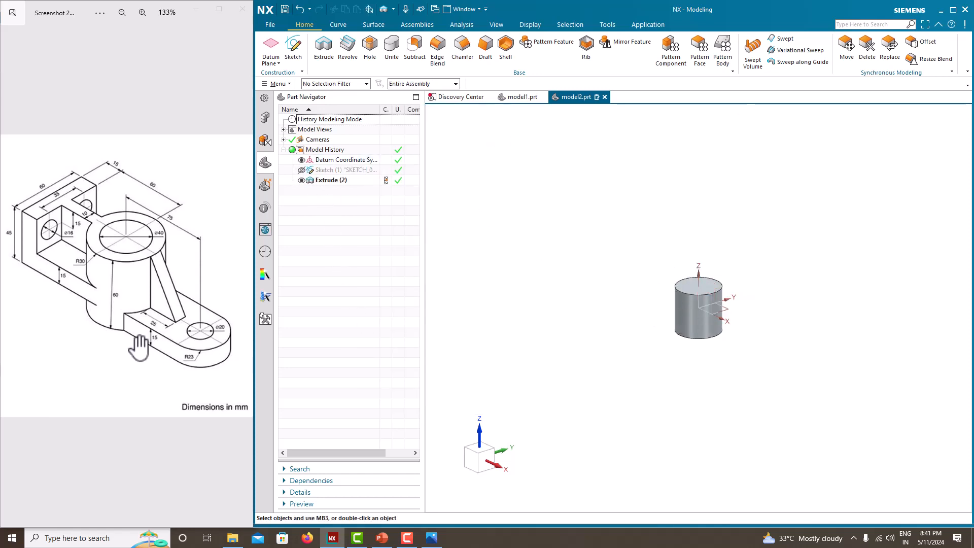
# Create a new sketch on the cylinder's bottom face
pyautogui.moveTo(680, 337); pyautogui.dragTo(561, 265, button='middle')
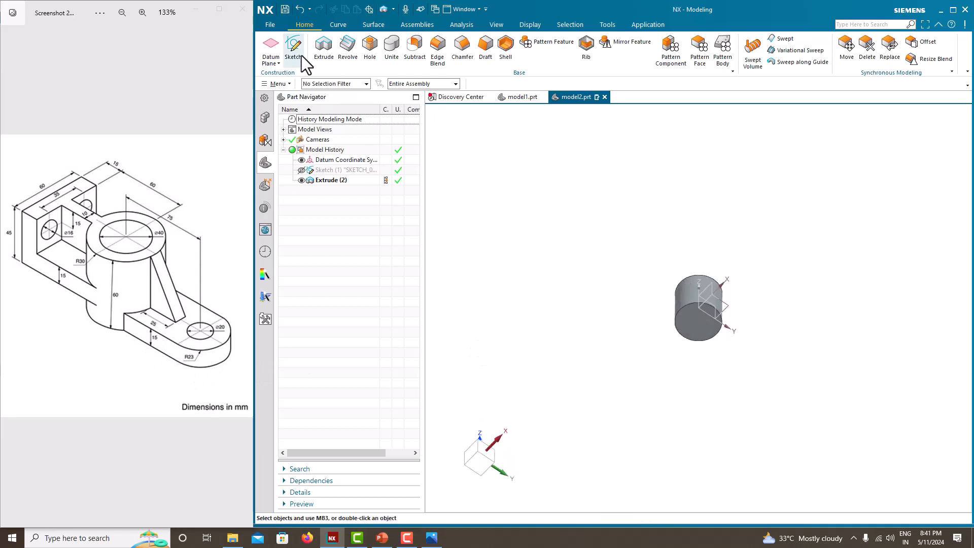
pyautogui.click(300, 55)
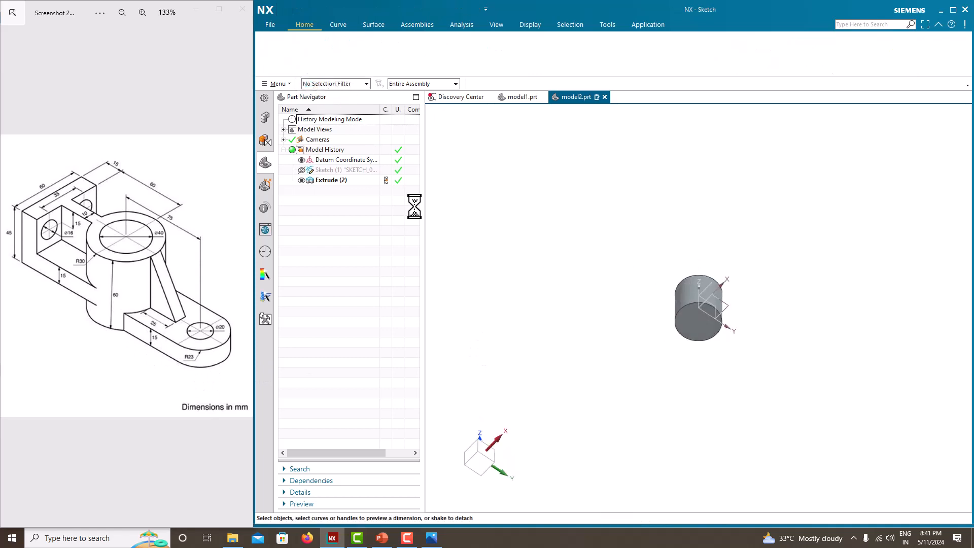
pyautogui.click(706, 320)
pyautogui.moveTo(696, 321); pyautogui.dragTo(695, 321, button='middle')
pyautogui.click(459, 220)
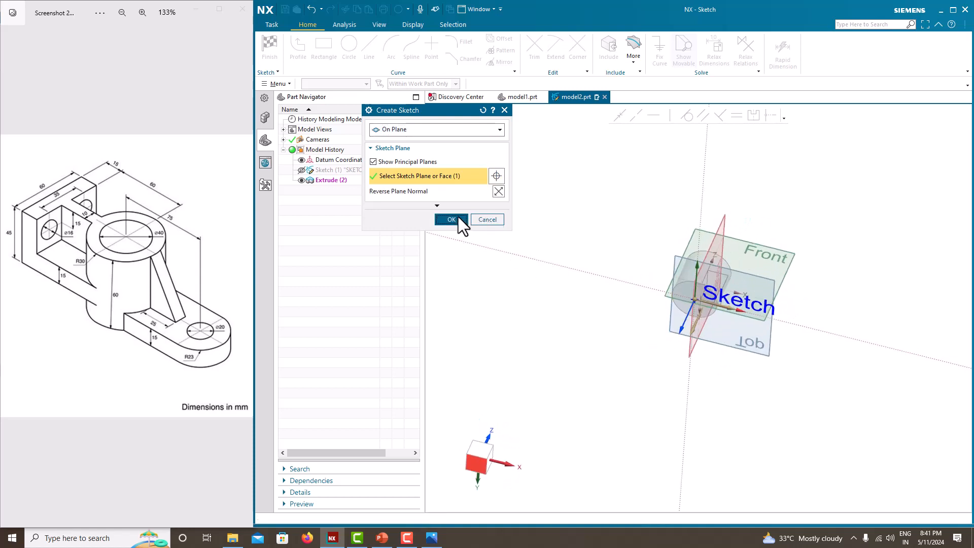
# Sketch a circle about 62 mm in diameter centred on the horizontal axis, outside the cylinder on its positive X side
pyautogui.click(348, 48)
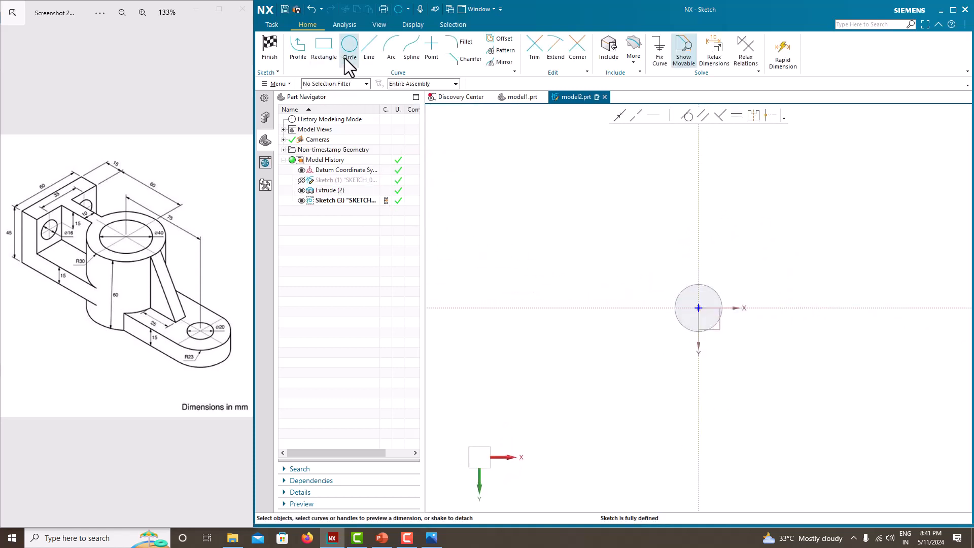
pyautogui.click(806, 308)
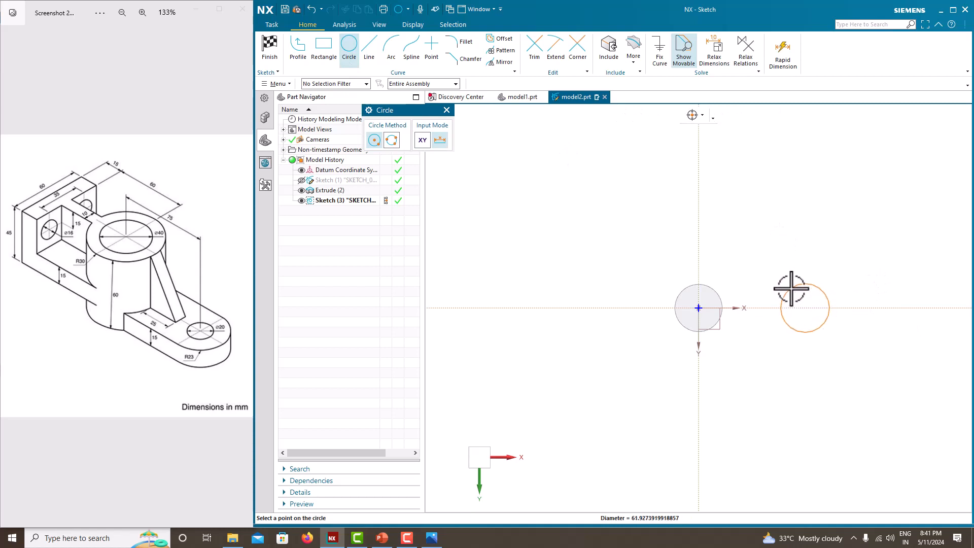
pyautogui.click(791, 289)
pyautogui.press('Escape')
pyautogui.scroll(3, 828, 306)
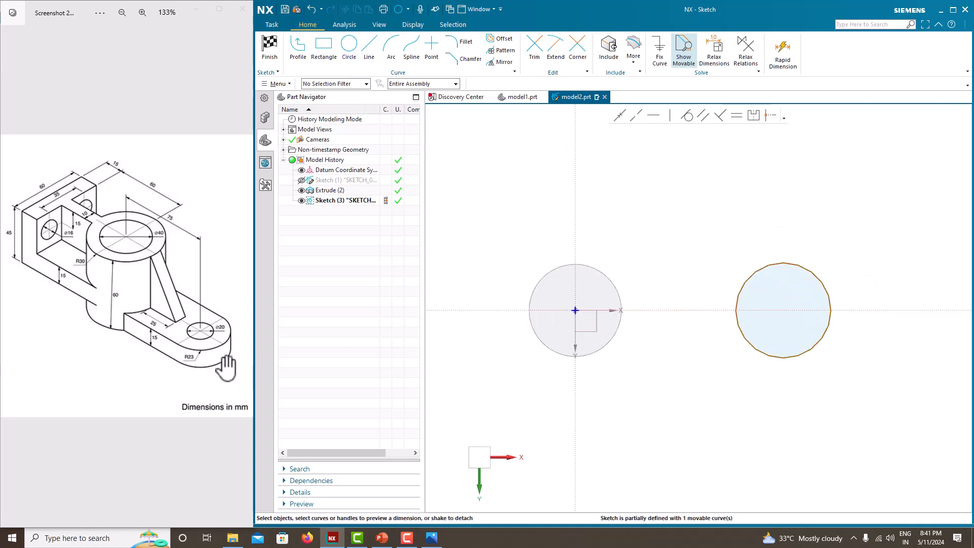
# Dimension the new circle's diameter as 46 mm, scaling the entire sketch
pyautogui.click(826, 283)
pyautogui.click(856, 284)
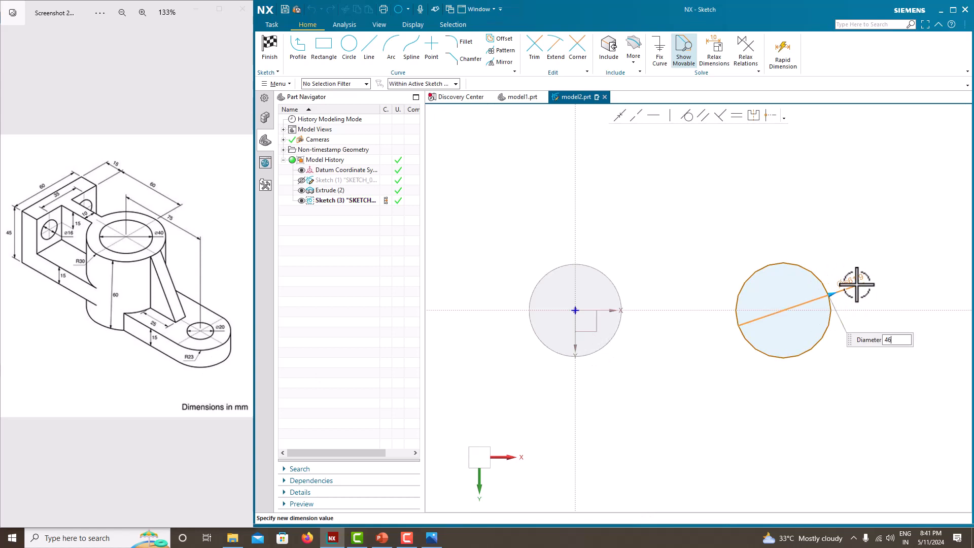
pyautogui.press('Return')
pyautogui.click(564, 281)
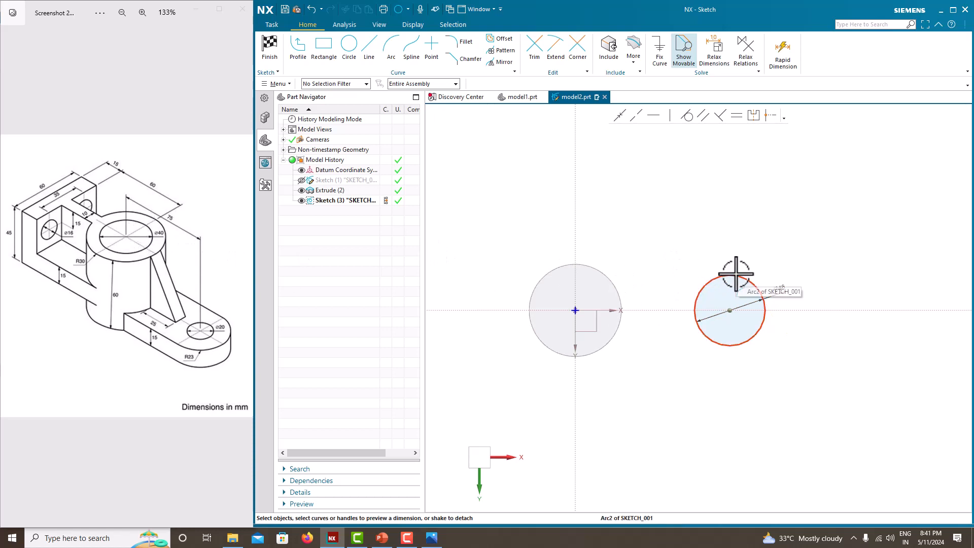
# Dimension the horizontal distance from the vertical sketch axis to the 46 mm circle's centre as 75 mm
pyautogui.click(730, 310)
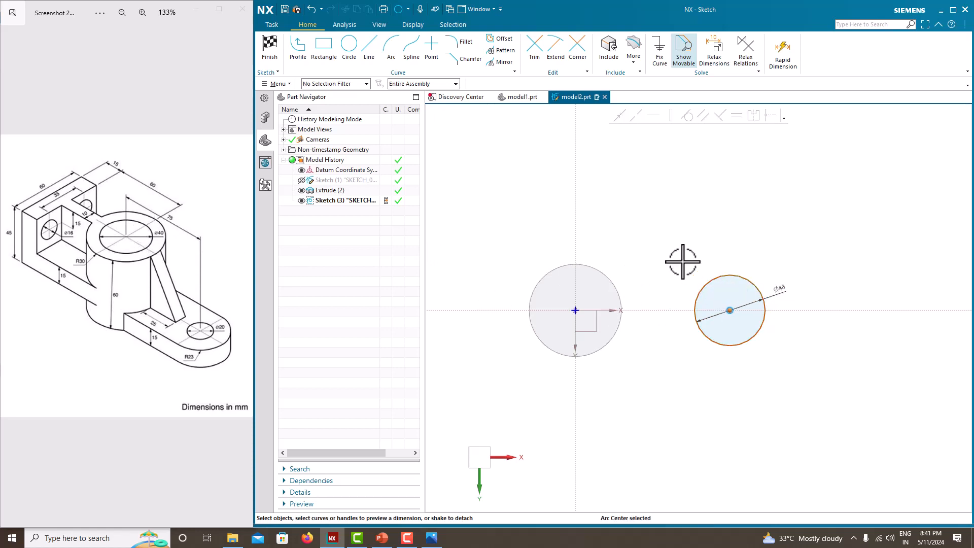
pyautogui.click(575, 246)
pyautogui.click(652, 237)
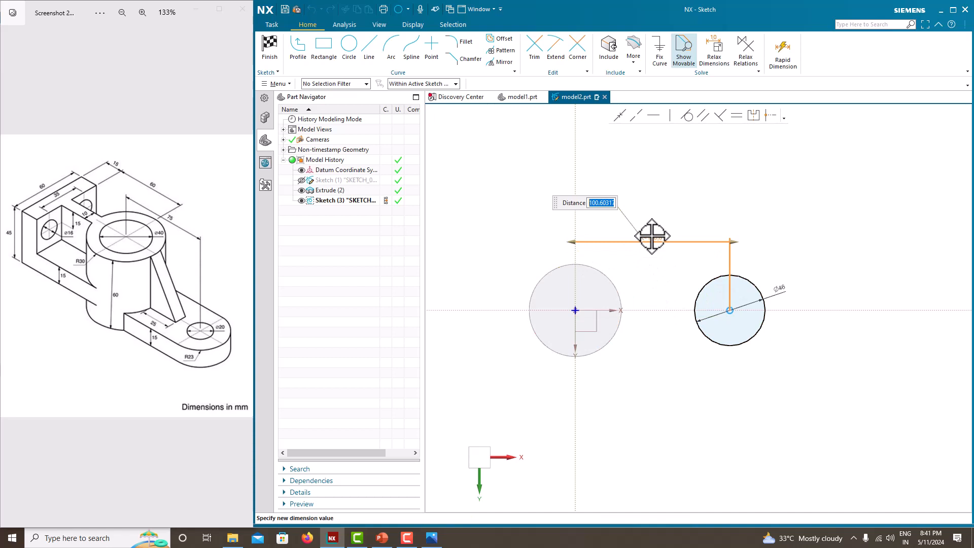
pyautogui.write('75')
pyautogui.press('Return')
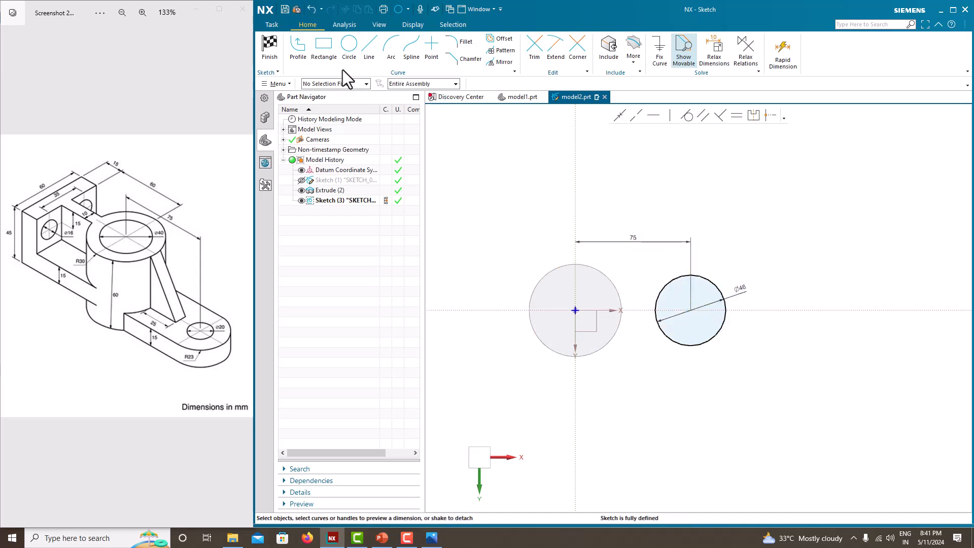
# Draw two lines from the upper and lower edges of the 46 mm circle to the vertical sketch axis
pyautogui.click(370, 51)
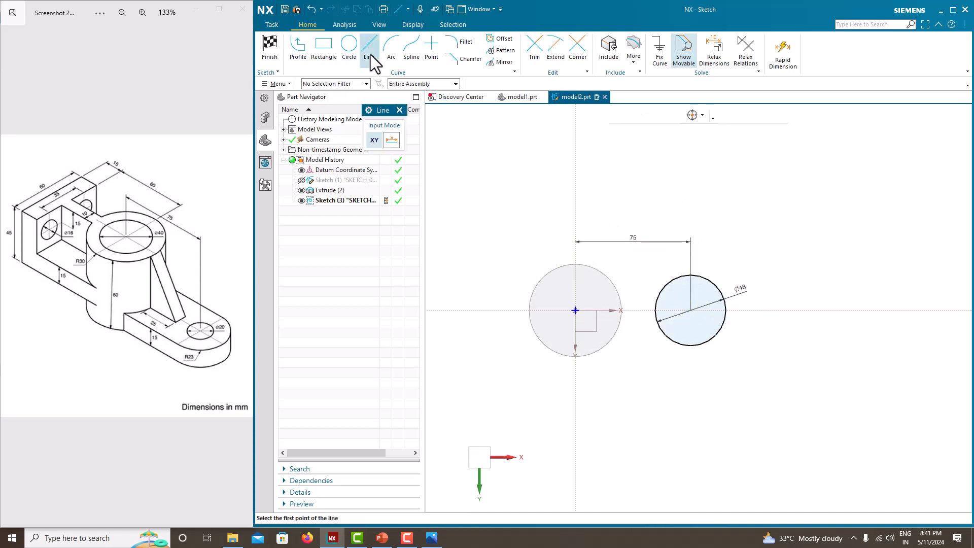
pyautogui.click(686, 274)
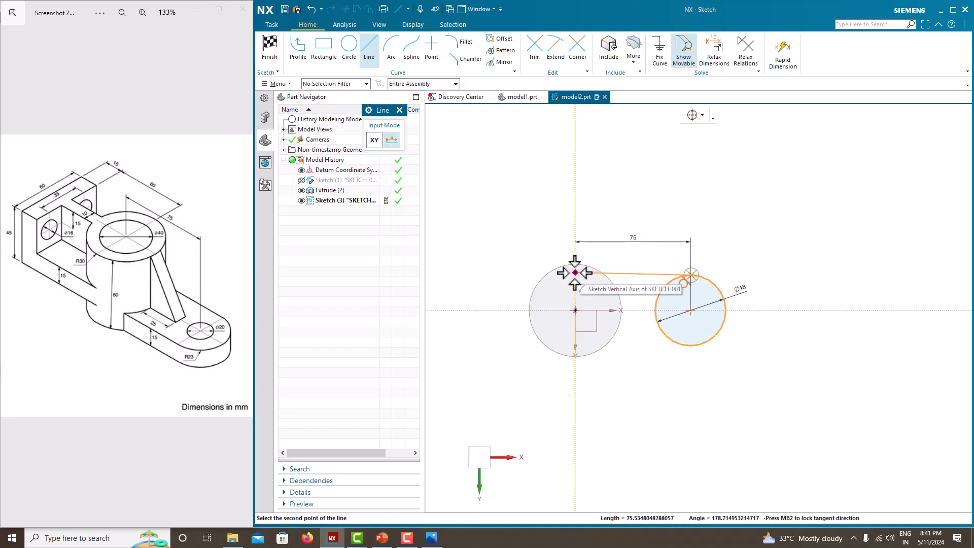
pyautogui.click(575, 274)
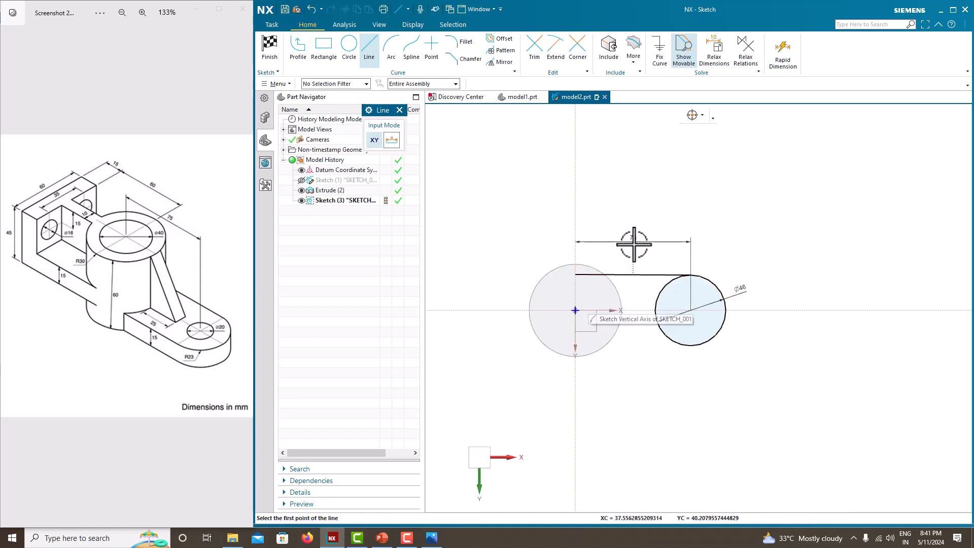
pyautogui.click(690, 346)
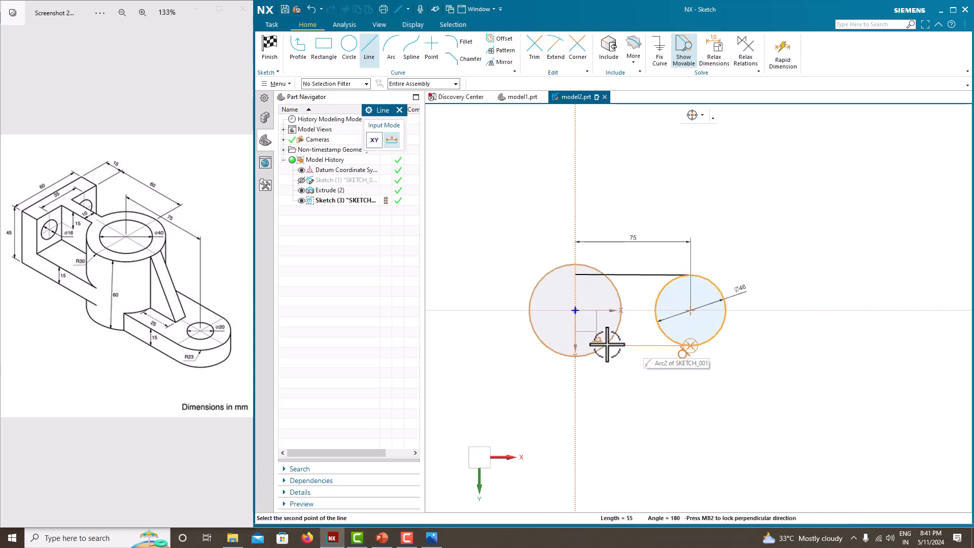
pyautogui.click(575, 346)
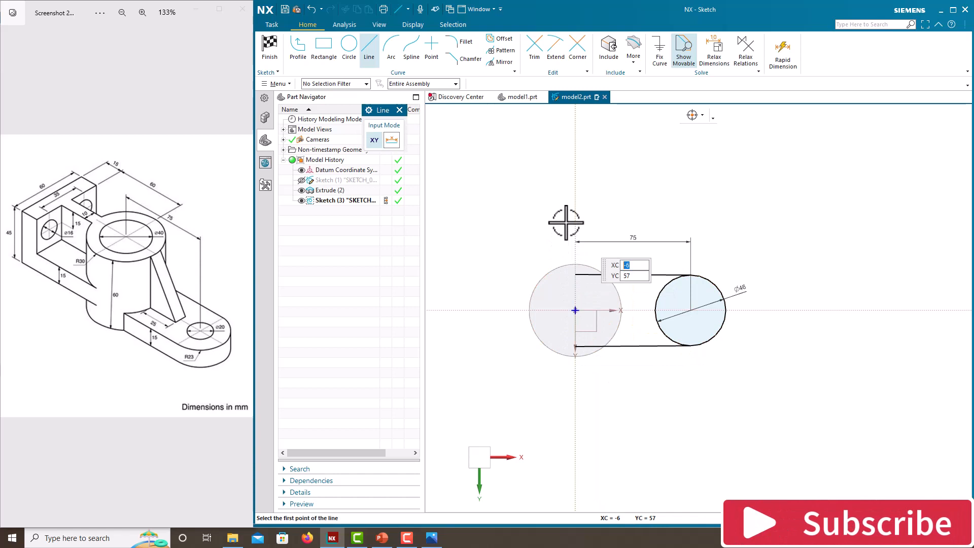
# Make the two lines running from the 46 mm circle to the vertical axis horizontal
pyautogui.press('Escape')
pyautogui.click(634, 275)
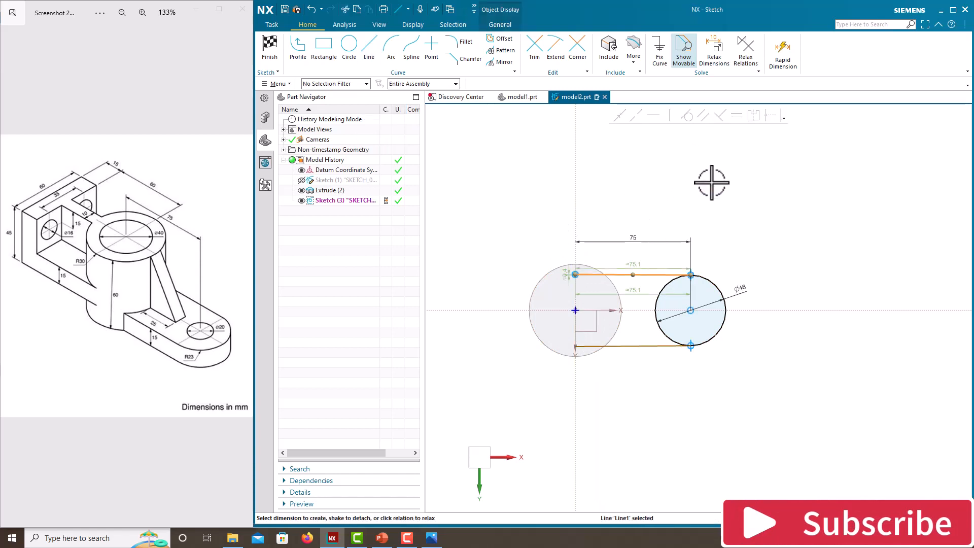
pyautogui.click(654, 116)
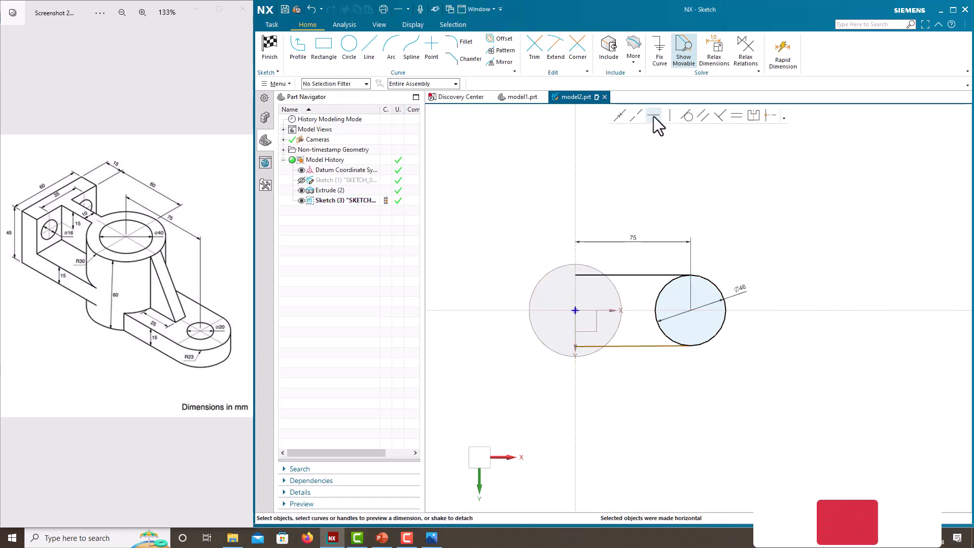
pyautogui.click(640, 345)
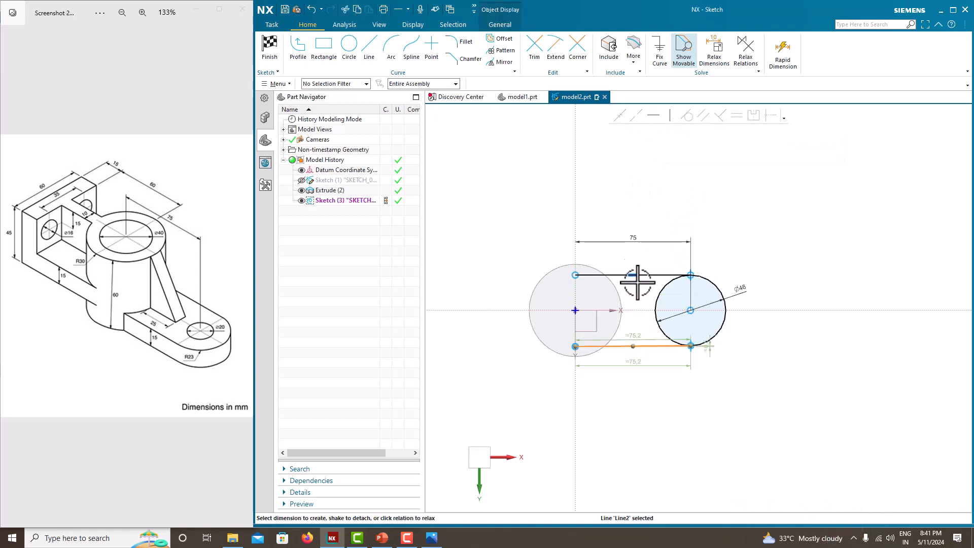
pyautogui.click(650, 117)
# Close the lug profile with a vertical line joining the two horizontal lines' ends on the vertical axis
pyautogui.click(366, 55)
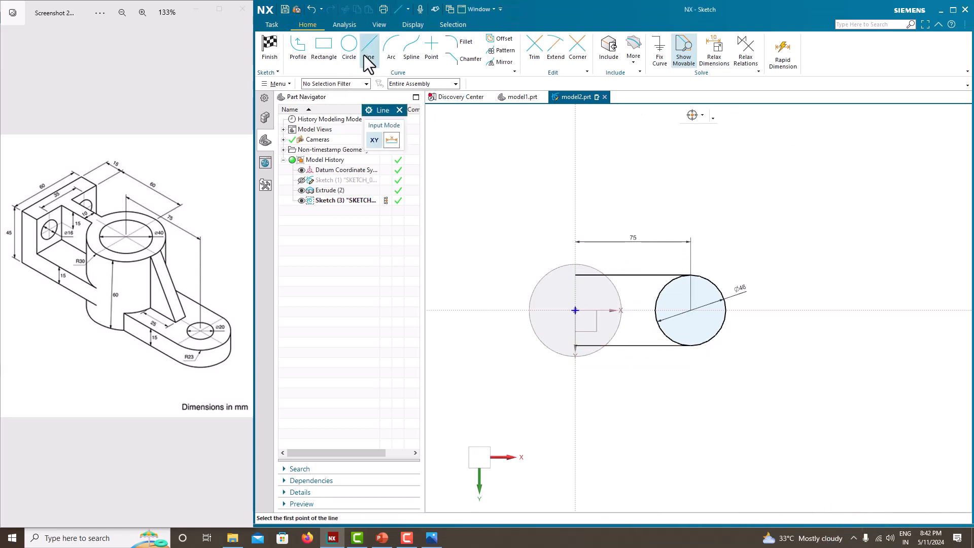
pyautogui.click(575, 276)
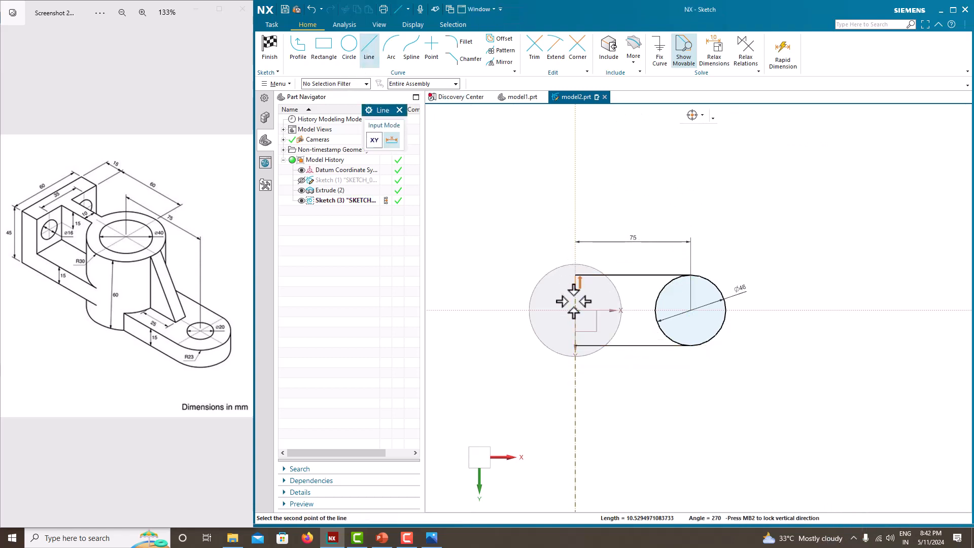
pyautogui.click(575, 346)
pyautogui.press('Escape')
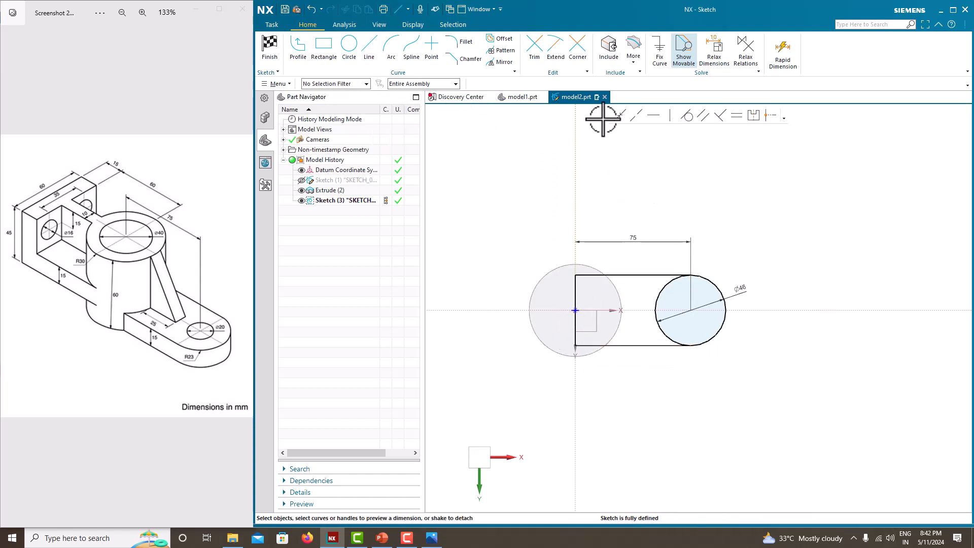
# Trim away the half of the 46 mm circle inside the lug profile and finish the sketch
pyautogui.click(537, 53)
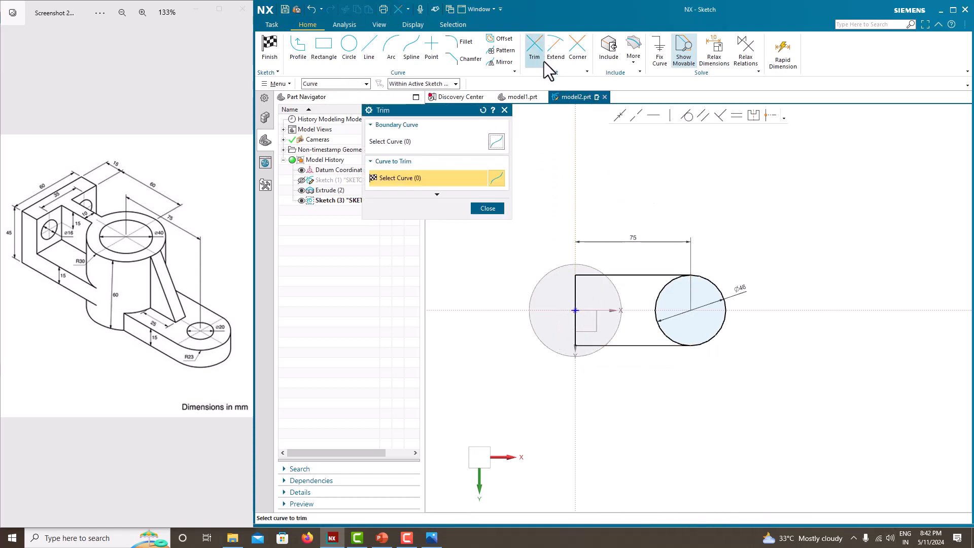
pyautogui.click(659, 301)
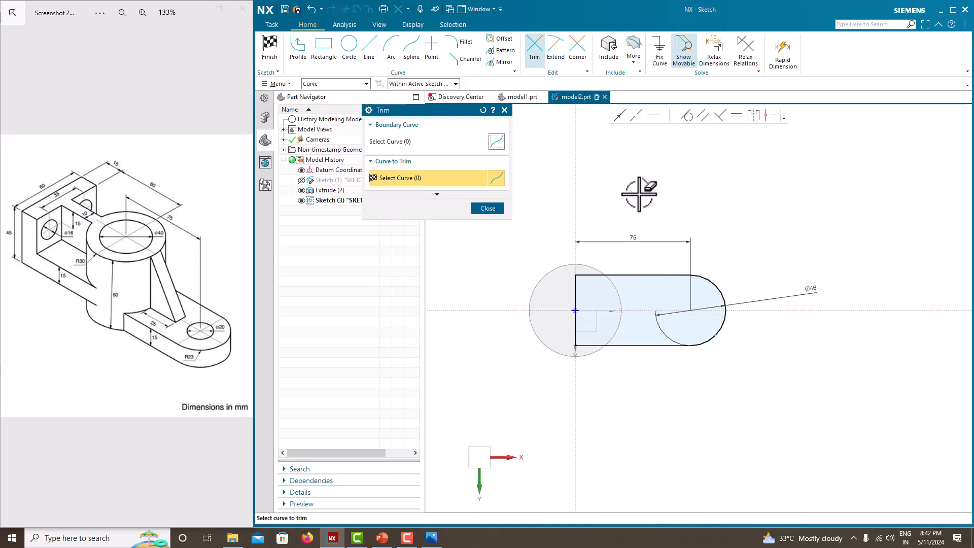
pyautogui.click(502, 208)
pyautogui.rightClick(618, 183)
pyautogui.click(624, 187)
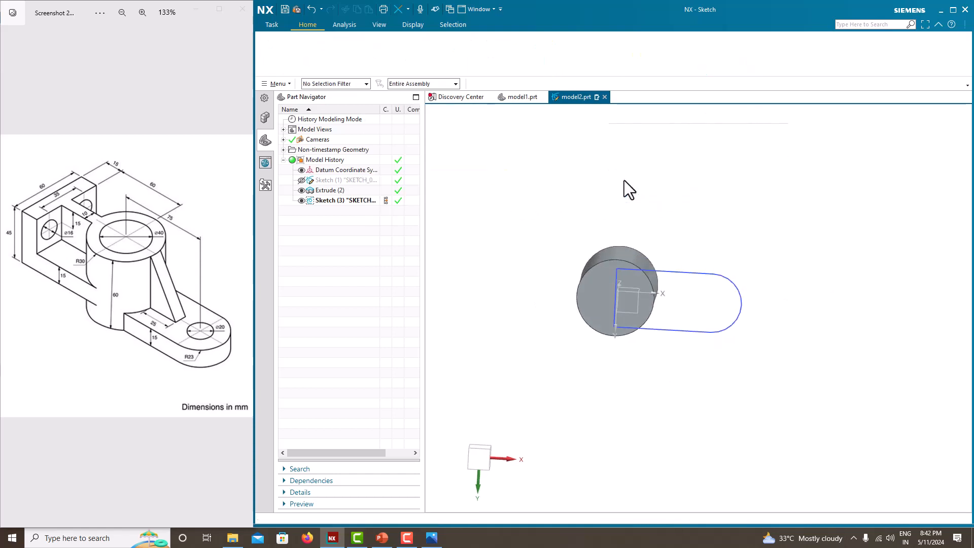
# Extrude the lug profile 15 mm, united with the cylinder, and hide its sketch
pyautogui.click(329, 62)
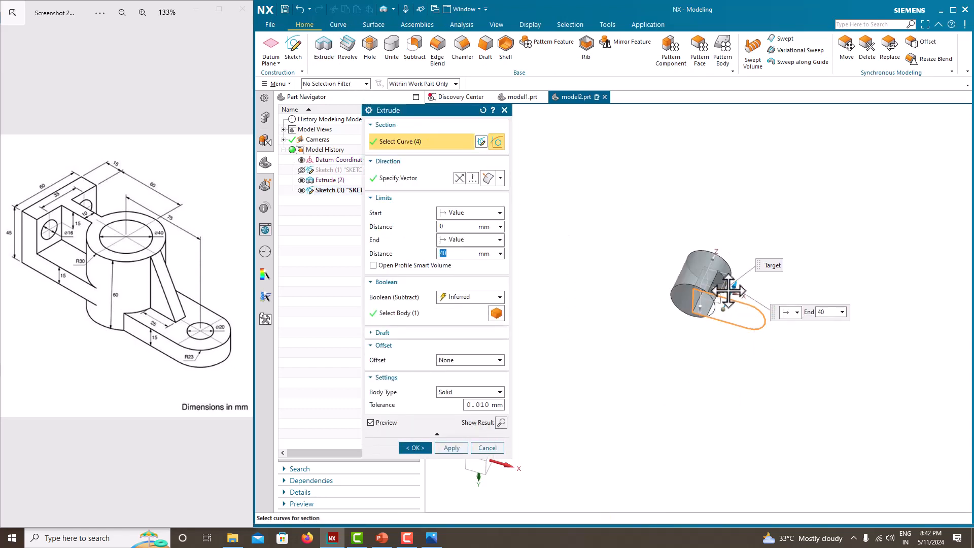
pyautogui.click(457, 297)
pyautogui.click(454, 319)
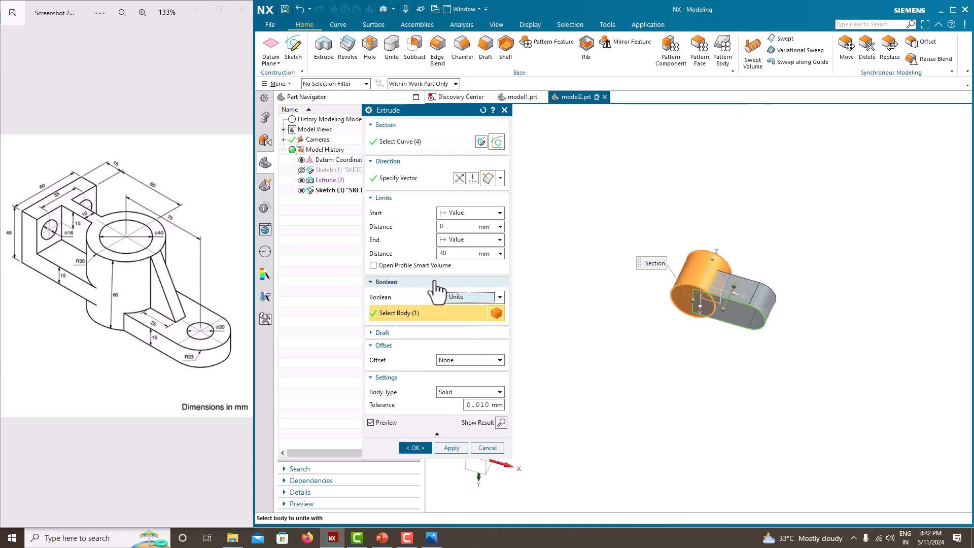
pyautogui.moveTo(448, 254); pyautogui.dragTo(407, 239)
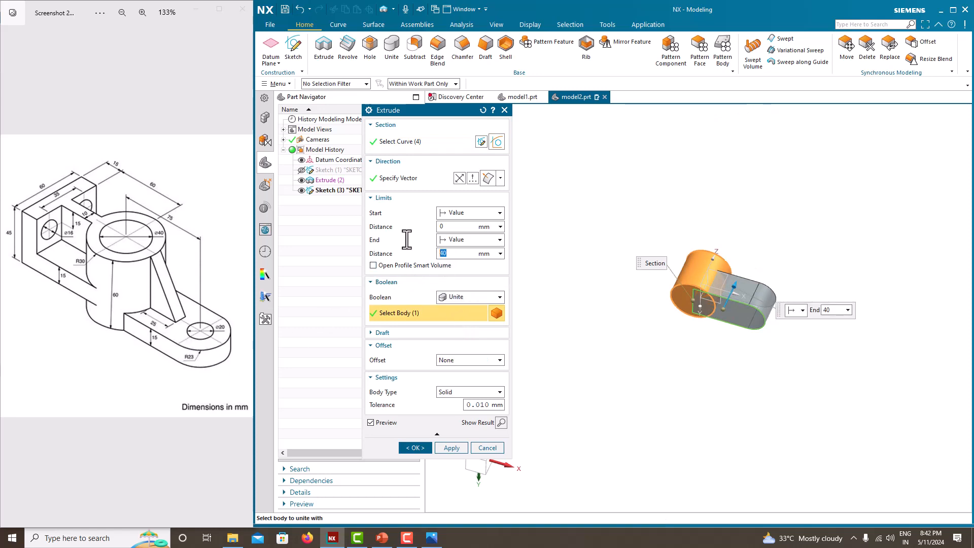
pyautogui.write('15')
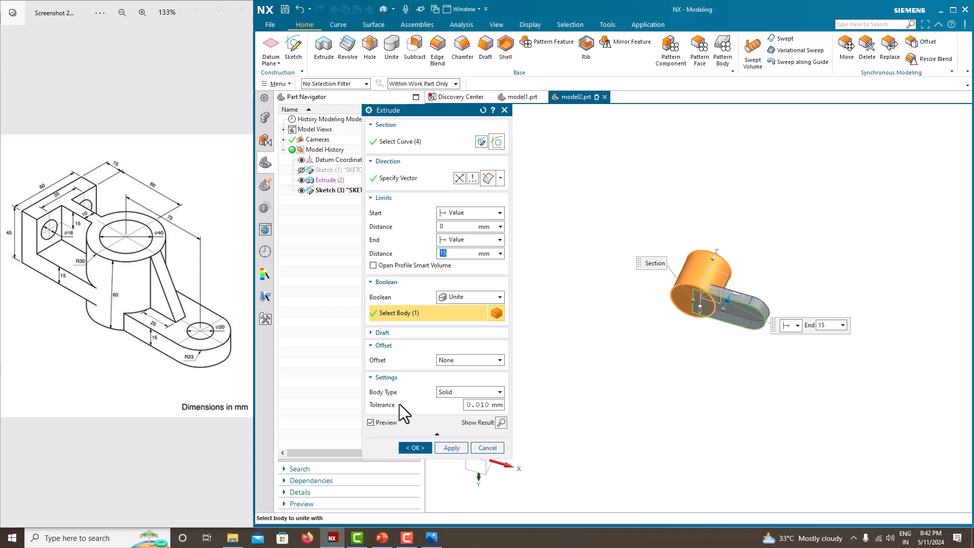
pyautogui.click(415, 448)
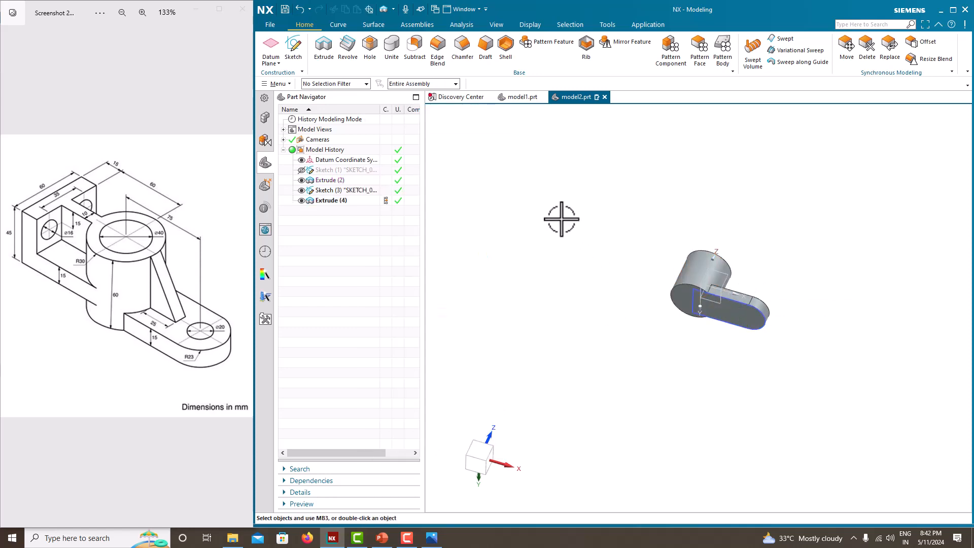
pyautogui.click(301, 191)
pyautogui.moveTo(493, 239); pyautogui.dragTo(495, 240, button='middle')
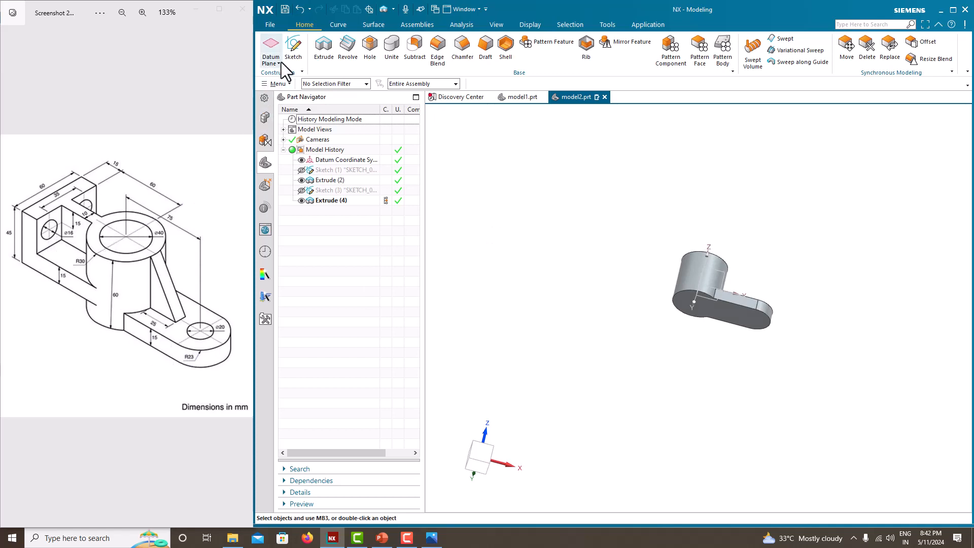
# Start a new sketch on the Front principal plane
pyautogui.click(293, 45)
pyautogui.moveTo(589, 261); pyautogui.dragTo(626, 337, button='middle')
pyautogui.moveTo(782, 285)
pyautogui.mouseDown(button='middle')
pyautogui.moveTo(811, 250)
pyautogui.moveTo(752, 300)
pyautogui.mouseUp(button='middle')
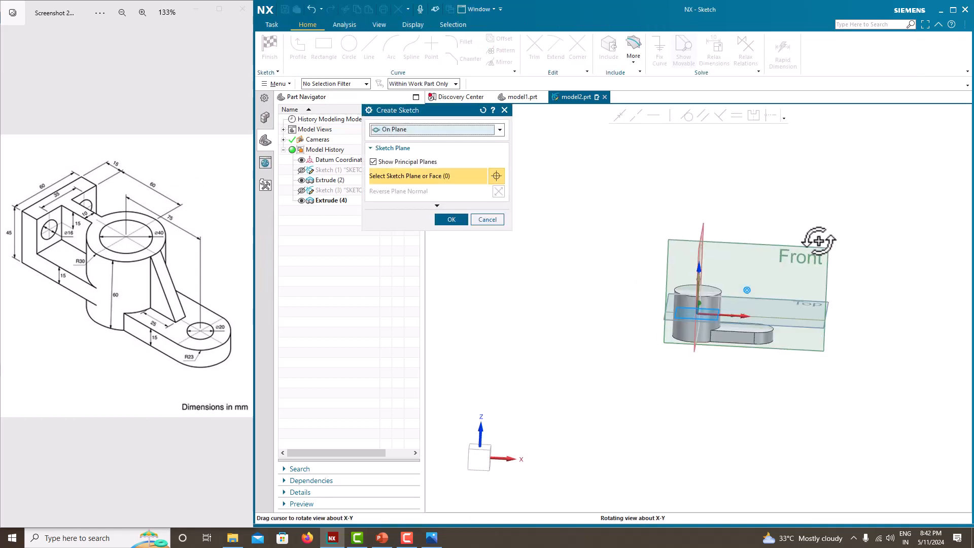
pyautogui.click(749, 249)
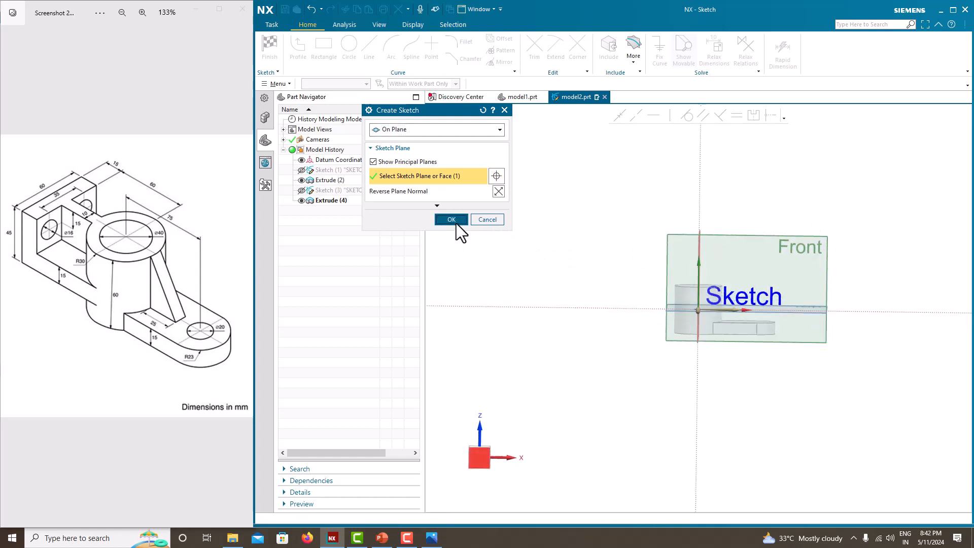
pyautogui.click(455, 223)
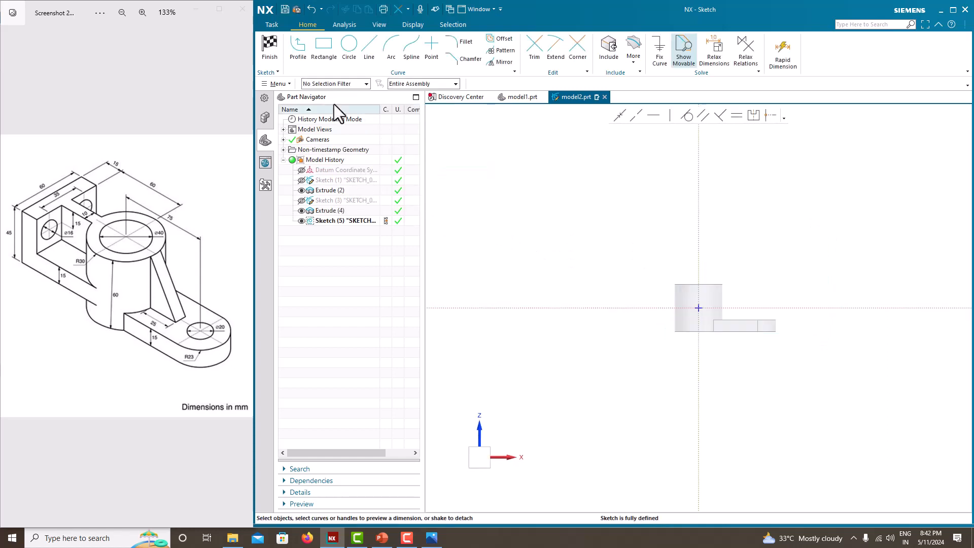
# Draw a horizontal line about 137 mm long from the vertical axis towards negative X, below the horizontal axis
pyautogui.click(370, 51)
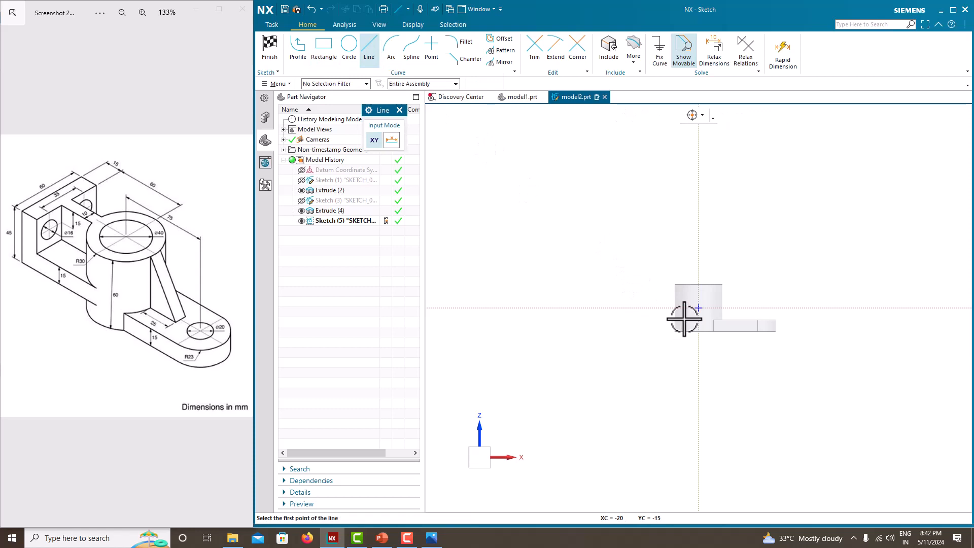
pyautogui.scroll(3, 684, 319)
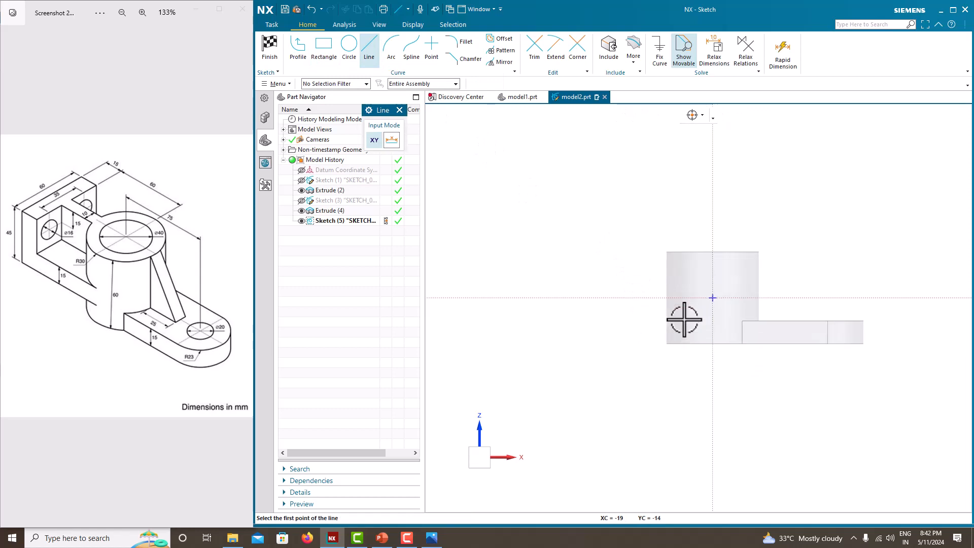
pyautogui.click(712, 319)
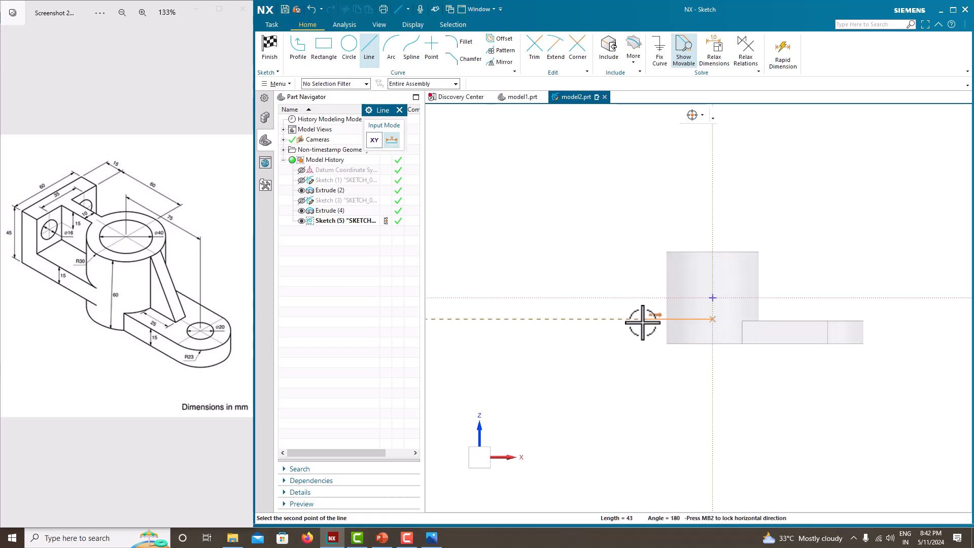
pyautogui.click(502, 318)
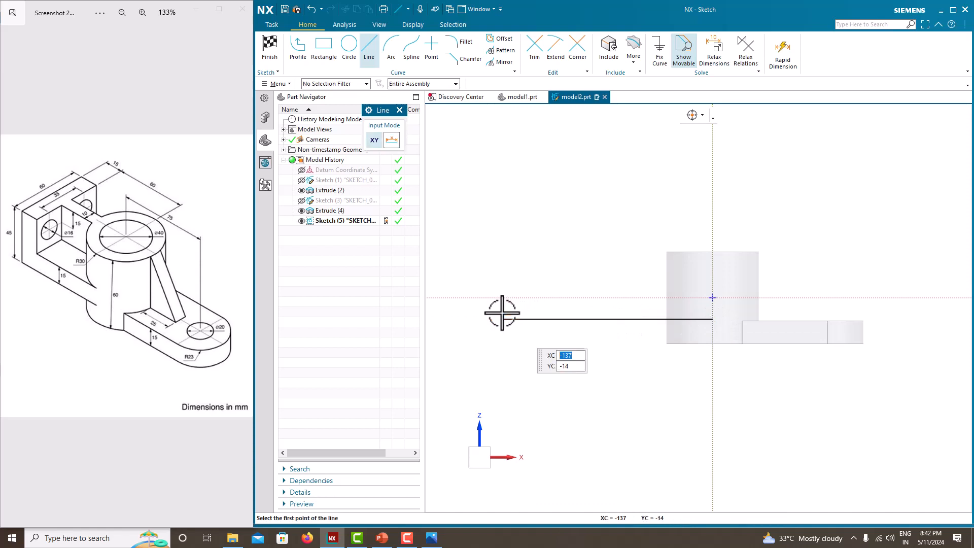
pyautogui.click(503, 234)
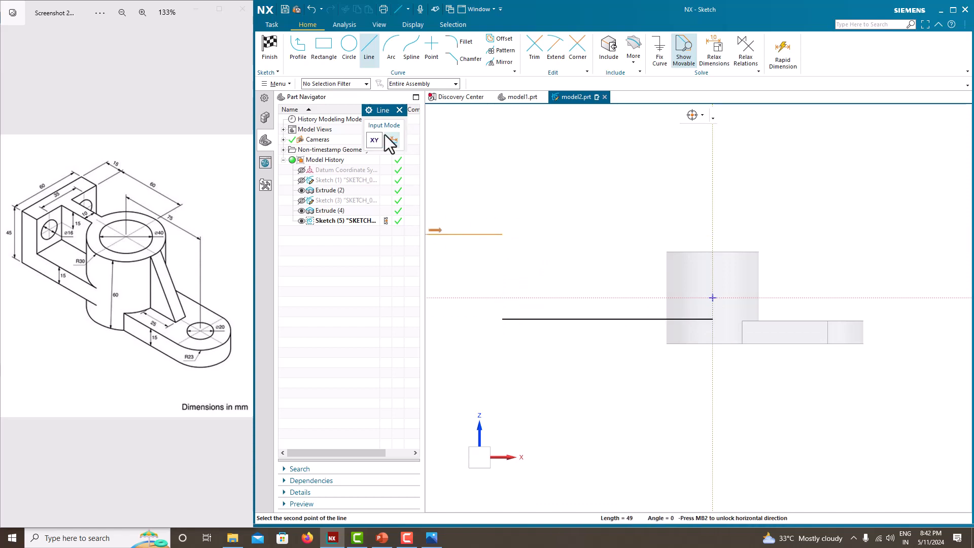
pyautogui.press('Escape')
pyautogui.scroll(4, 491, 241)
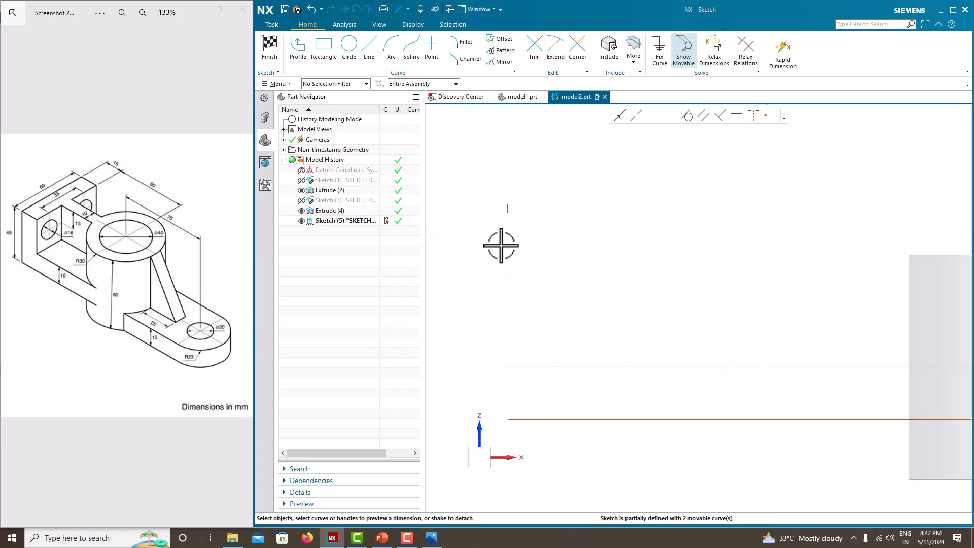
pyautogui.click(509, 207)
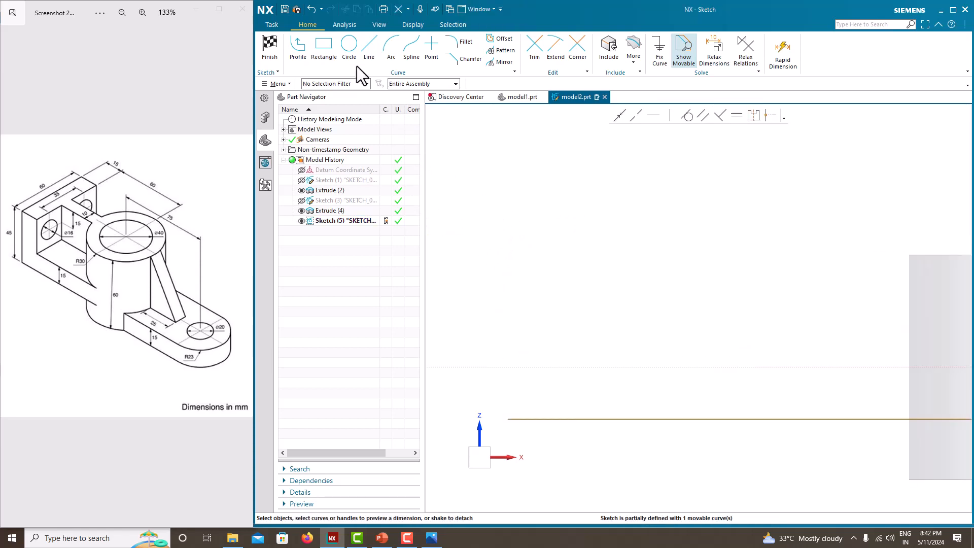
# Draw a connected profile from the horizontal line's outer end, closing an L-shaped outline at the vertical axis with an upright about 39 mm wide
pyautogui.click(298, 46)
pyautogui.scroll(-4, 457, 244)
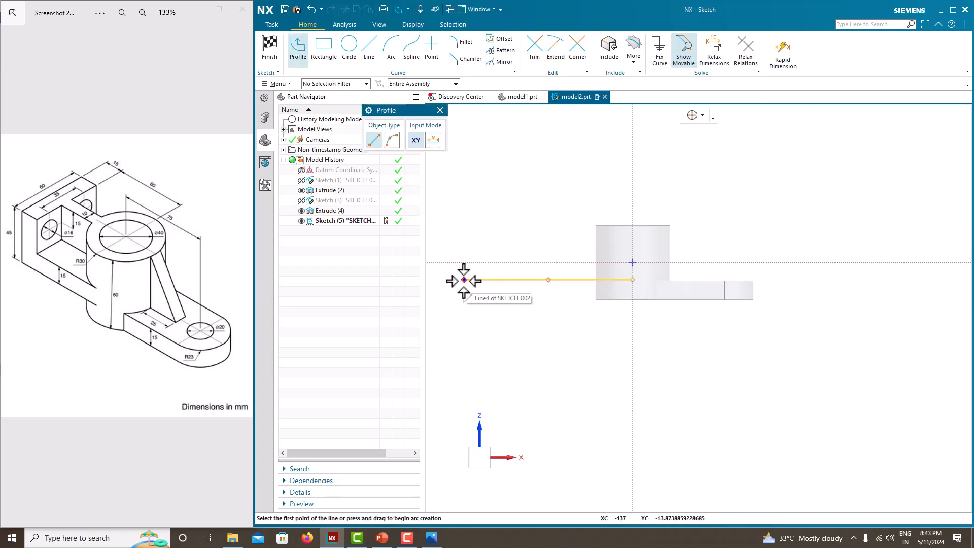
pyautogui.click(464, 279)
pyautogui.click(464, 196)
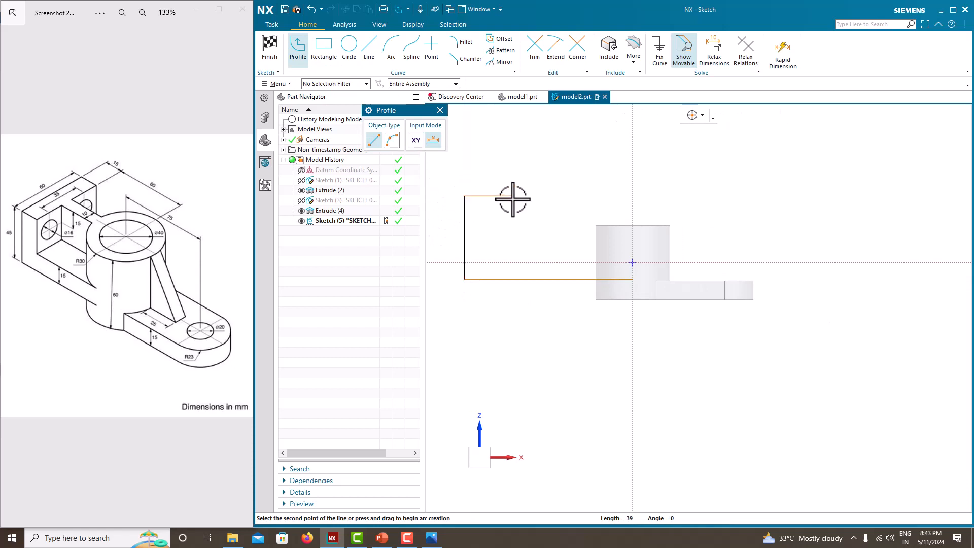
pyautogui.click(512, 195)
pyautogui.click(512, 256)
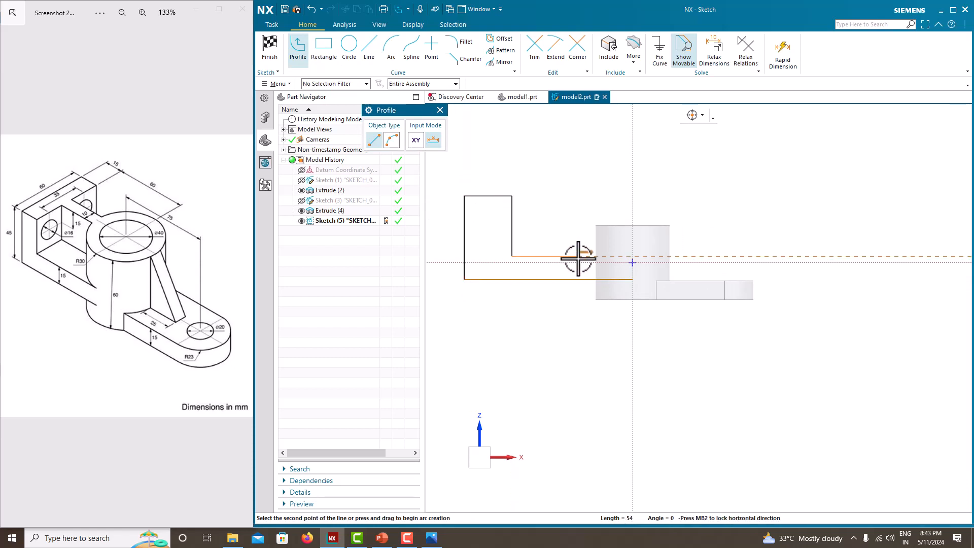
pyautogui.click(632, 256)
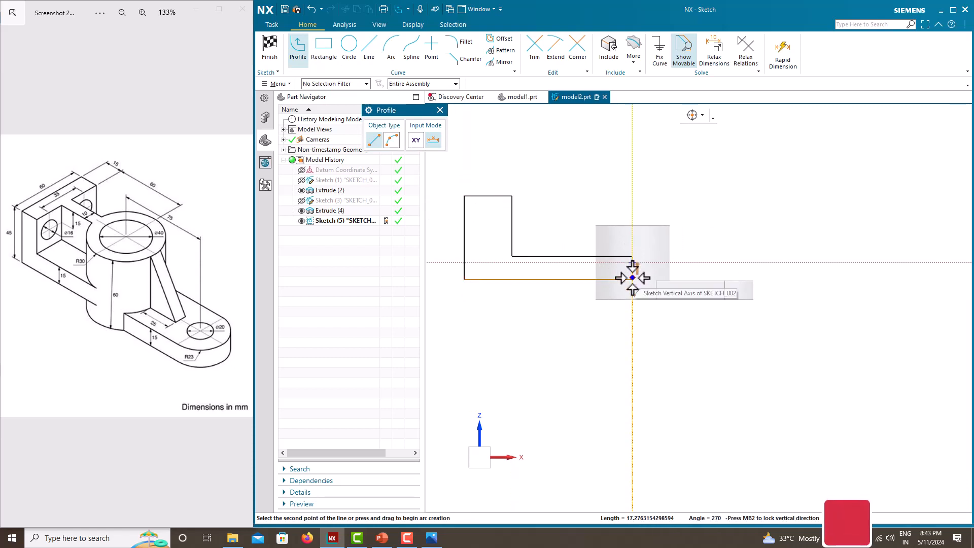
pyautogui.click(632, 279)
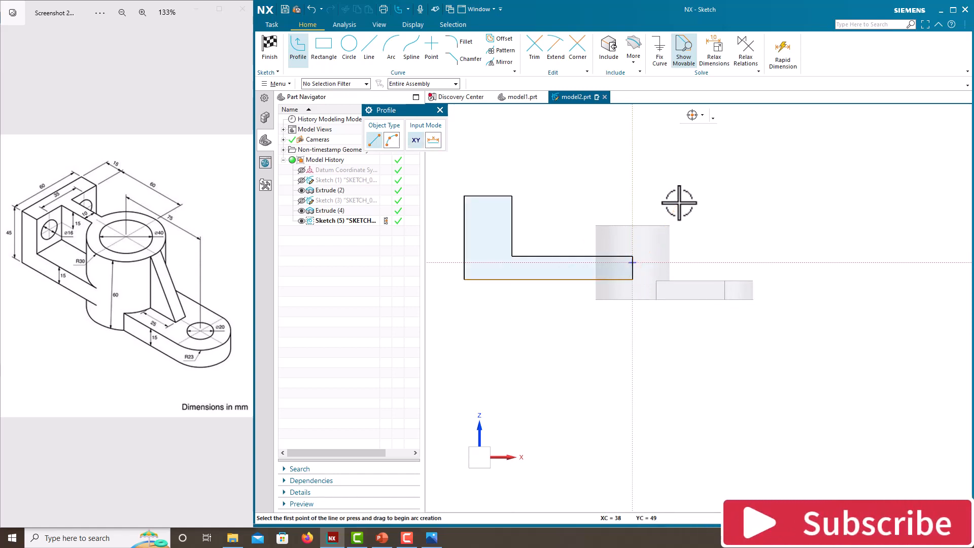
pyautogui.press('Escape')
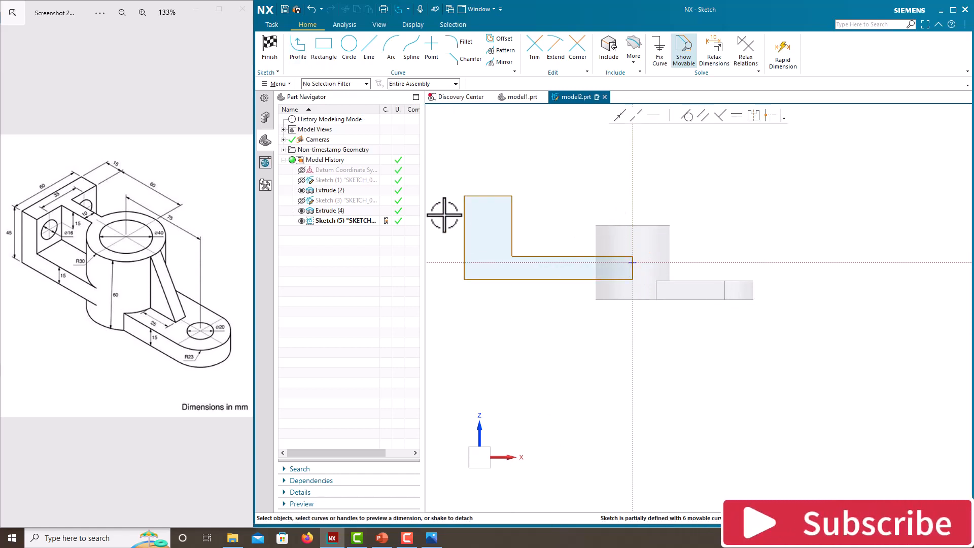
# Lower the top edge of the L-shaped outline's upright to roughly the height of the cylinder's top face
pyautogui.scroll(1, 447, 231)
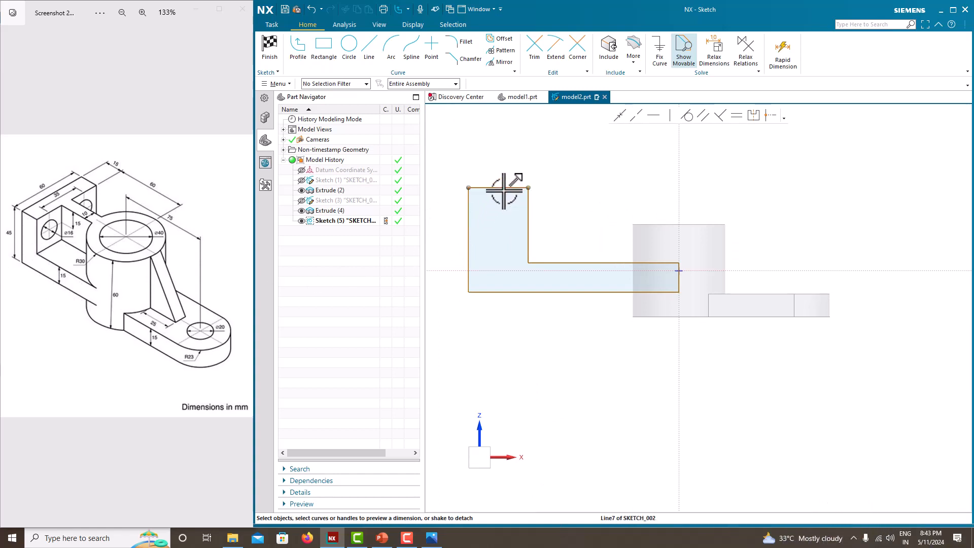
pyautogui.moveTo(503, 189); pyautogui.dragTo(508, 223)
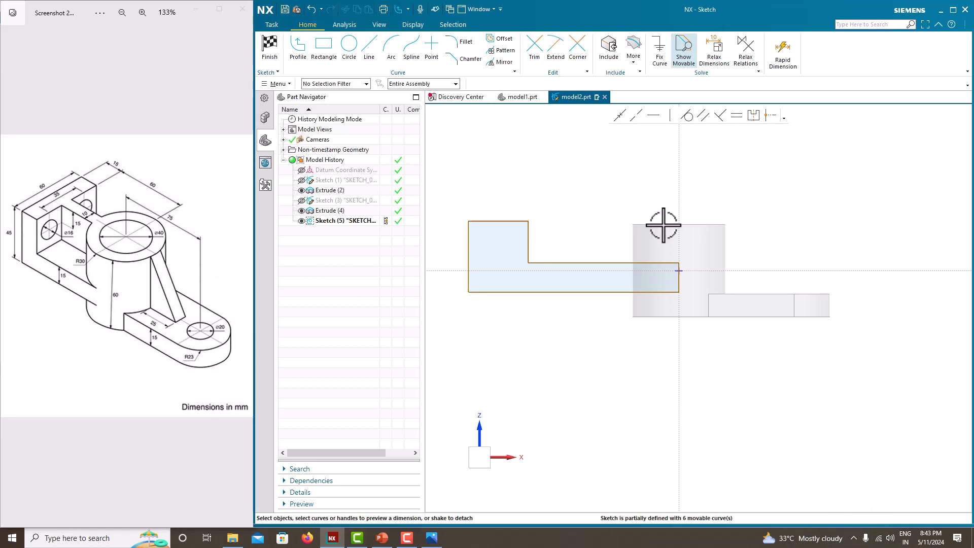
pyautogui.scroll(1, 557, 244)
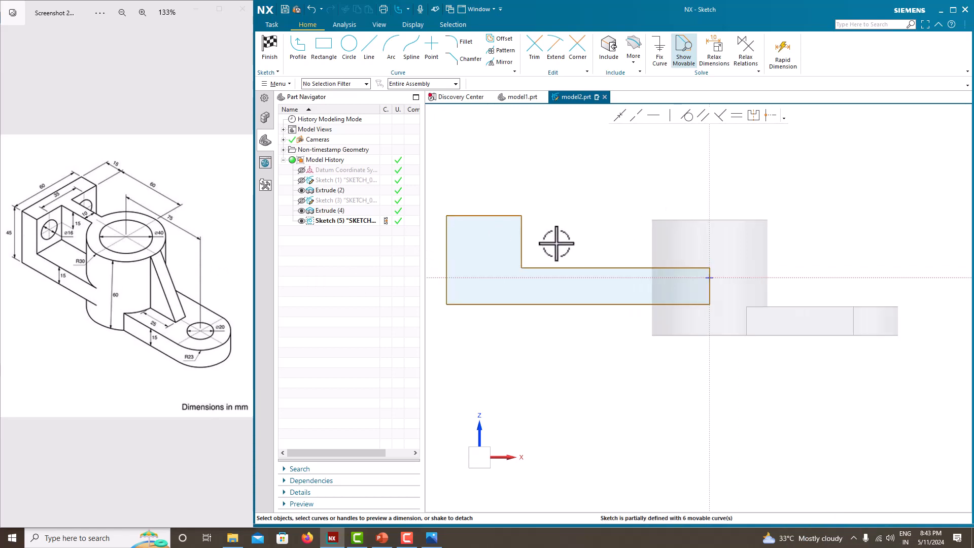
pyautogui.scroll(-2, 556, 243)
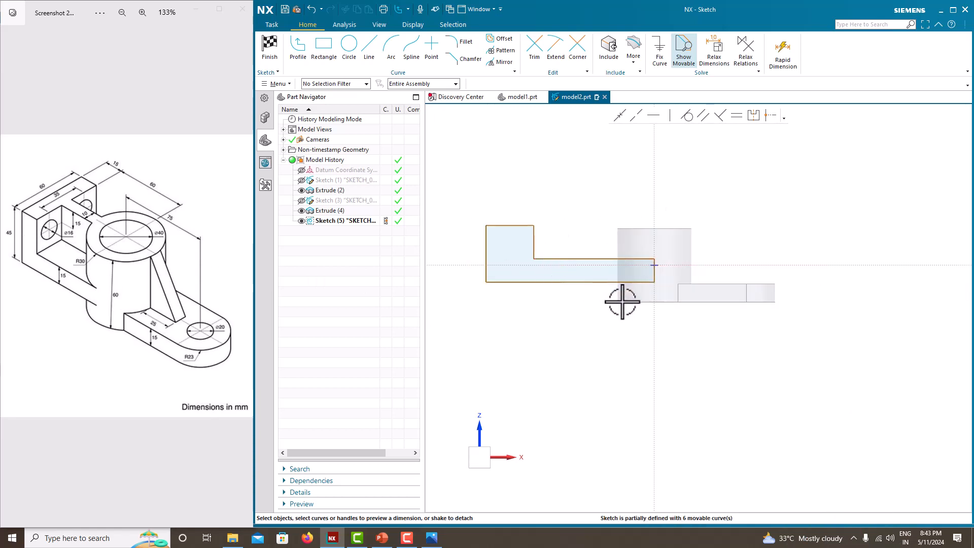
# Draw a horizontal line at the cylinder's top face height from the vertical axis towards negative X, past the L-shaped outline
pyautogui.scroll(1, 646, 228)
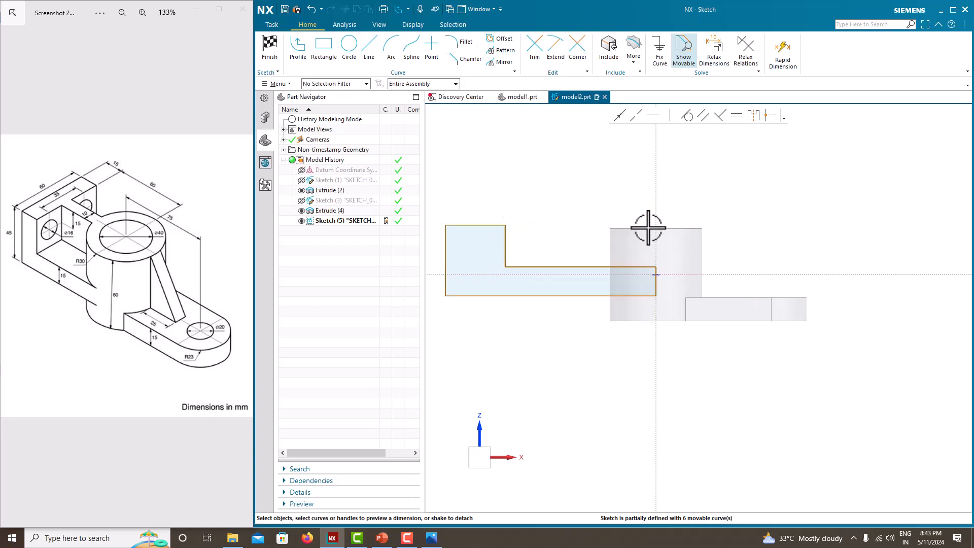
pyautogui.click(369, 49)
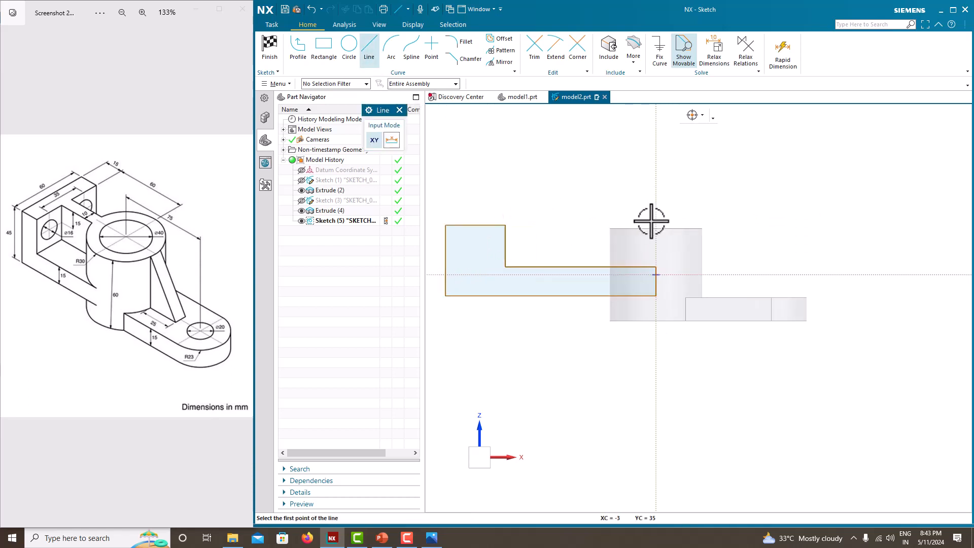
pyautogui.moveTo(648, 238); pyautogui.dragTo(649, 247, button='middle')
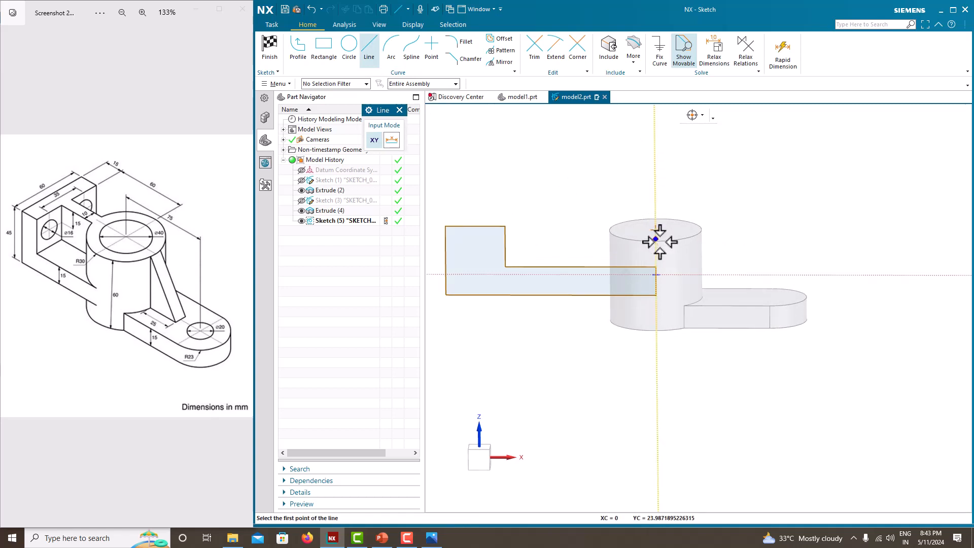
pyautogui.scroll(1, 654, 231)
pyautogui.scroll(1, 654, 231)
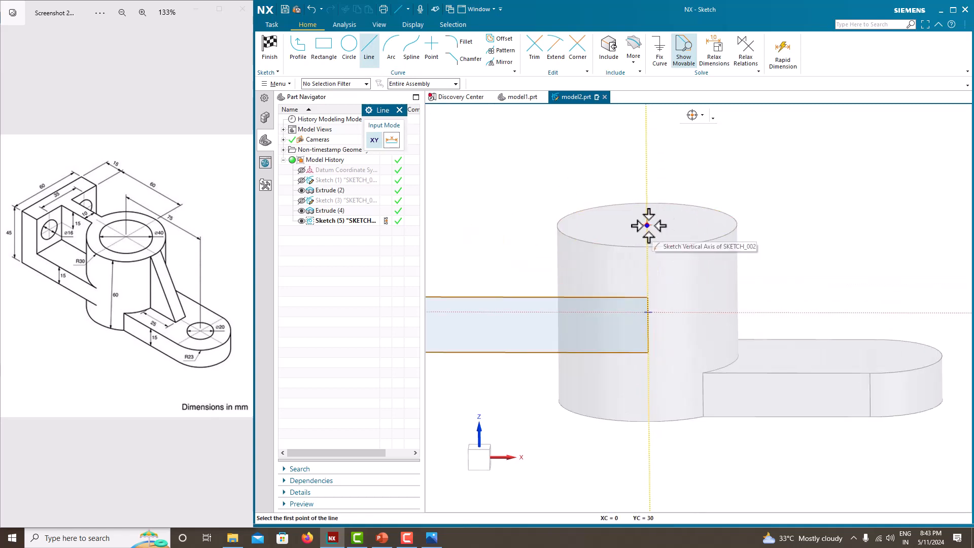
pyautogui.scroll(-2, 648, 225)
pyautogui.moveTo(673, 237); pyautogui.dragTo(669, 224, button='middle')
pyautogui.rightClick(675, 186)
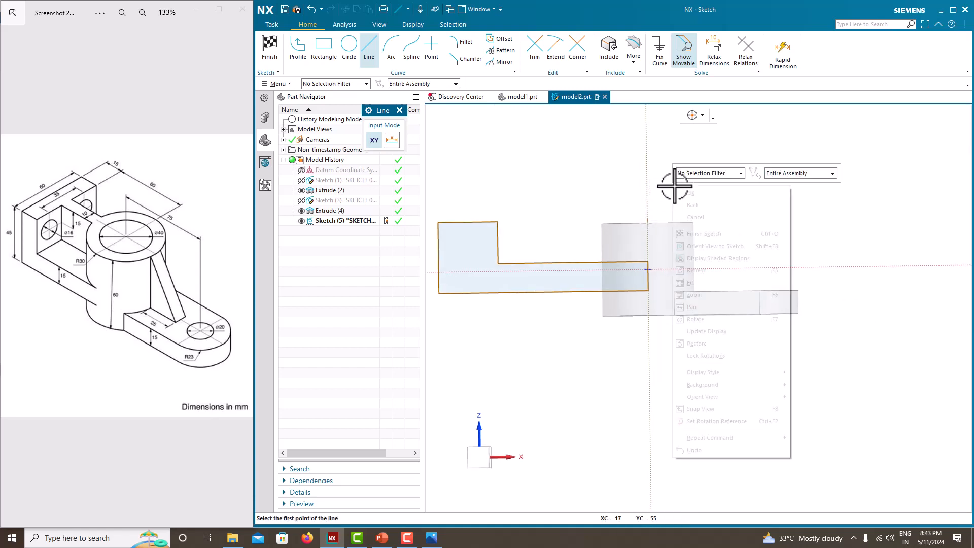
pyautogui.scroll(-3, 702, 242)
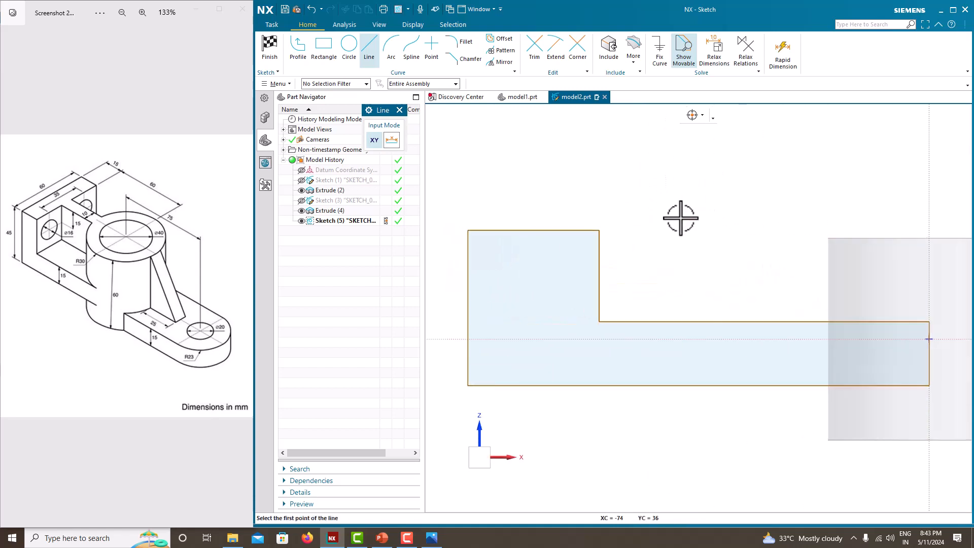
pyautogui.click(806, 234)
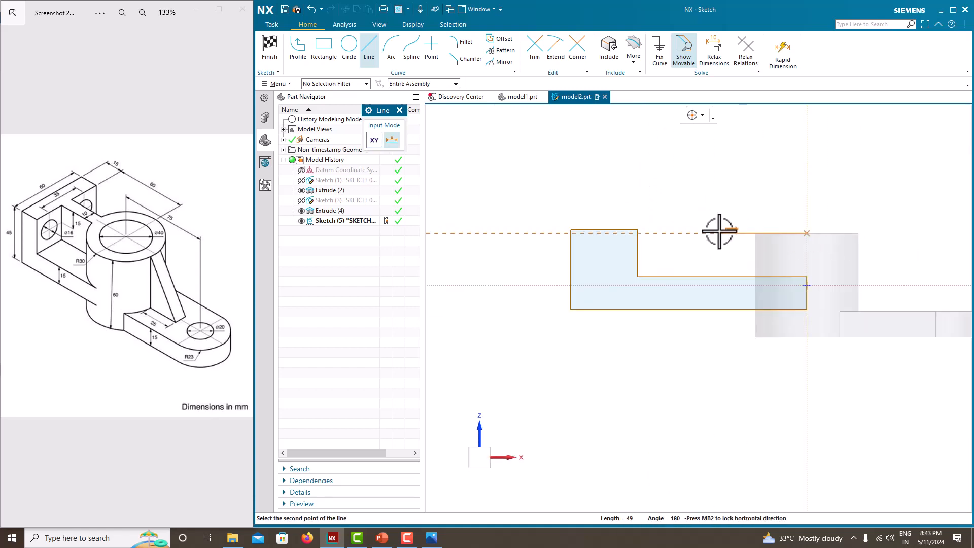
pyautogui.click(530, 230)
pyautogui.press('Escape')
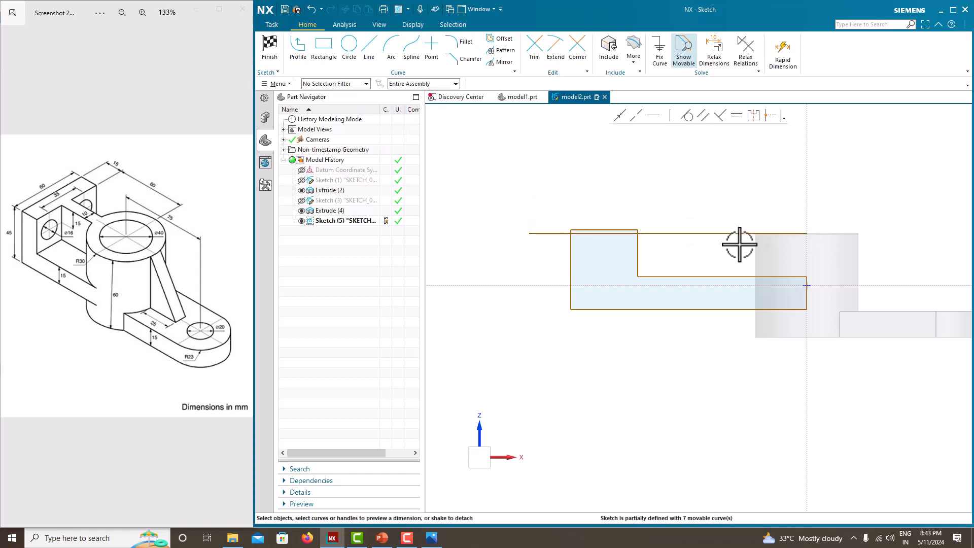
# Try to align the horizontal line with the cylinder's top circular edge, and delete the line
pyautogui.click(730, 234)
pyautogui.press('Escape')
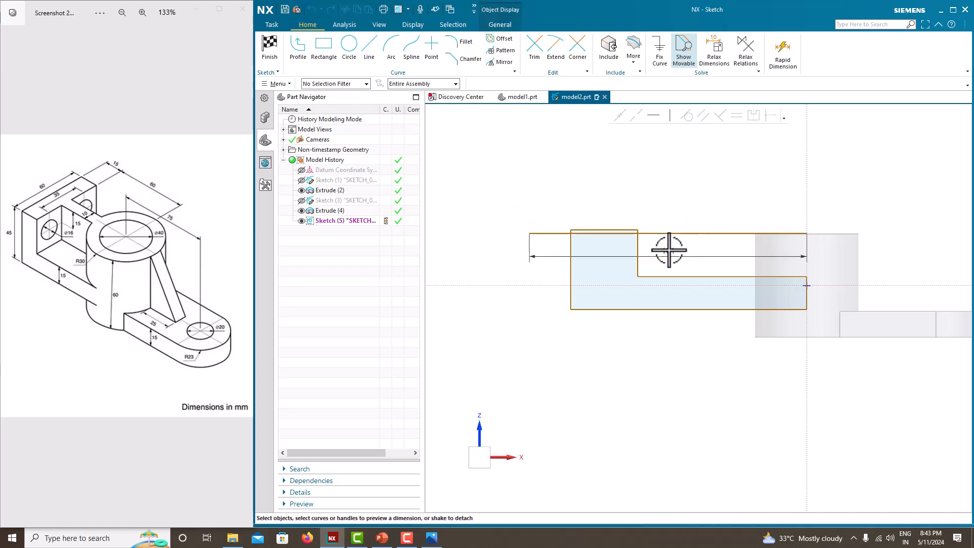
pyautogui.moveTo(669, 232)
pyautogui.mouseDown()
pyautogui.moveTo(670, 222)
pyautogui.moveTo(668, 237)
pyautogui.moveTo(661, 224)
pyautogui.moveTo(651, 229)
pyautogui.mouseUp()
pyautogui.scroll(4, 790, 233)
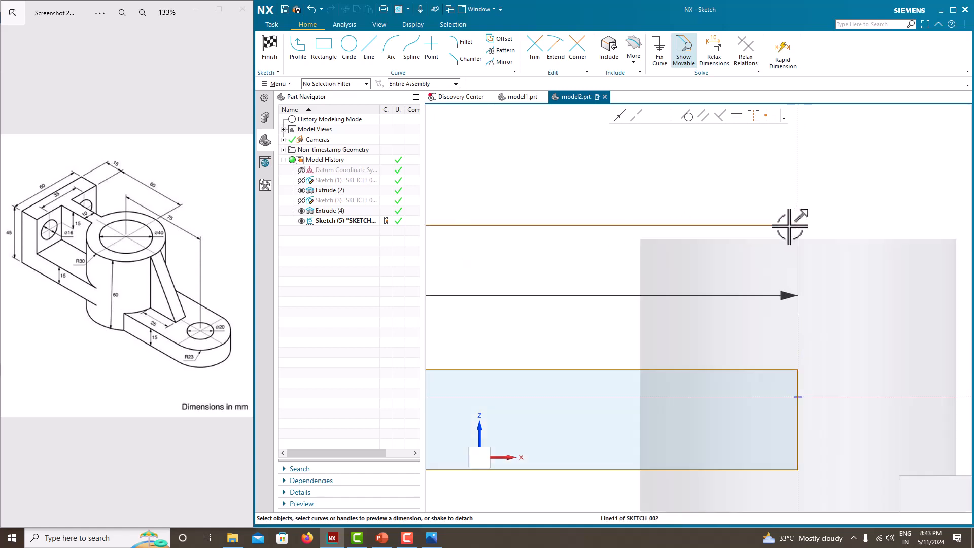
pyautogui.moveTo(802, 230); pyautogui.dragTo(800, 242, button='middle')
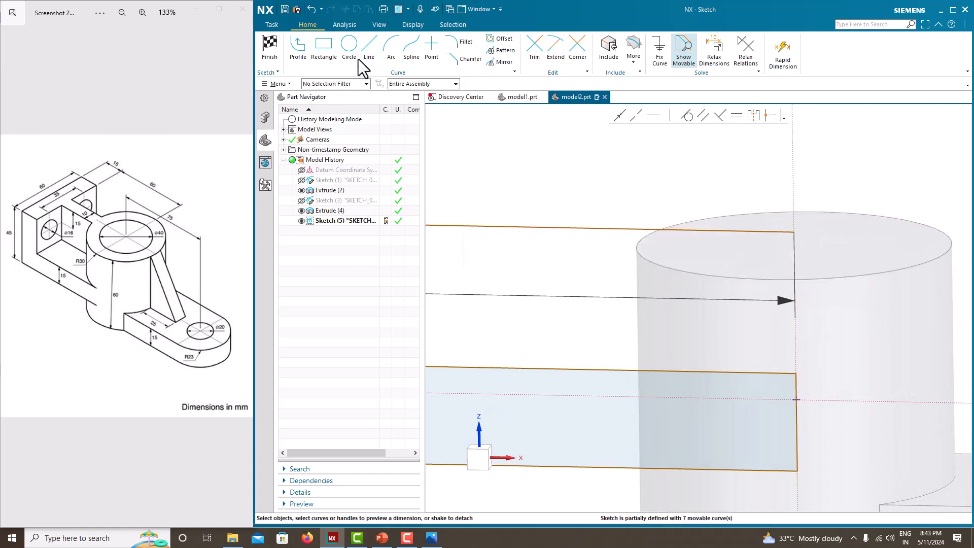
pyautogui.click(617, 228)
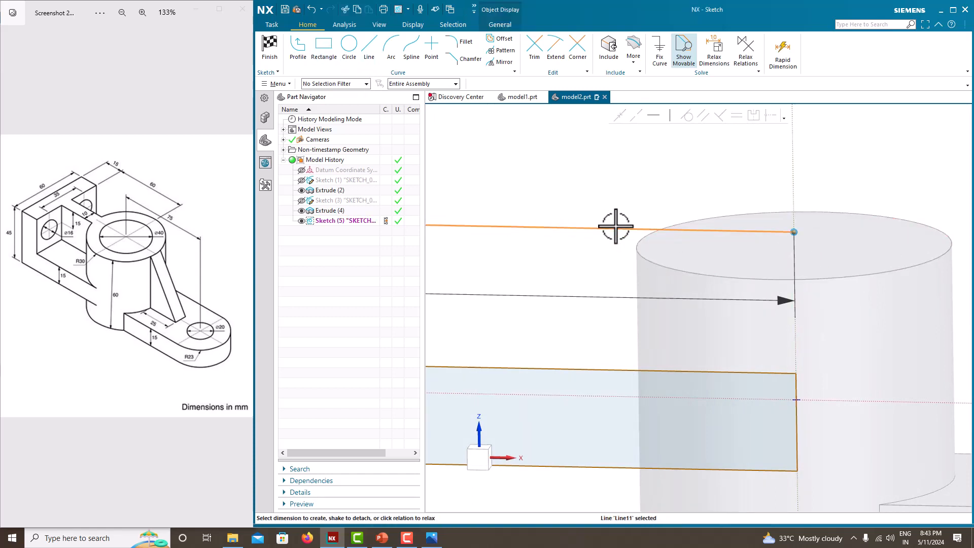
pyautogui.click(823, 279)
pyautogui.moveTo(797, 230)
pyautogui.mouseDown()
pyautogui.moveTo(798, 261)
pyautogui.moveTo(799, 248)
pyautogui.mouseUp()
pyautogui.press('Delete')
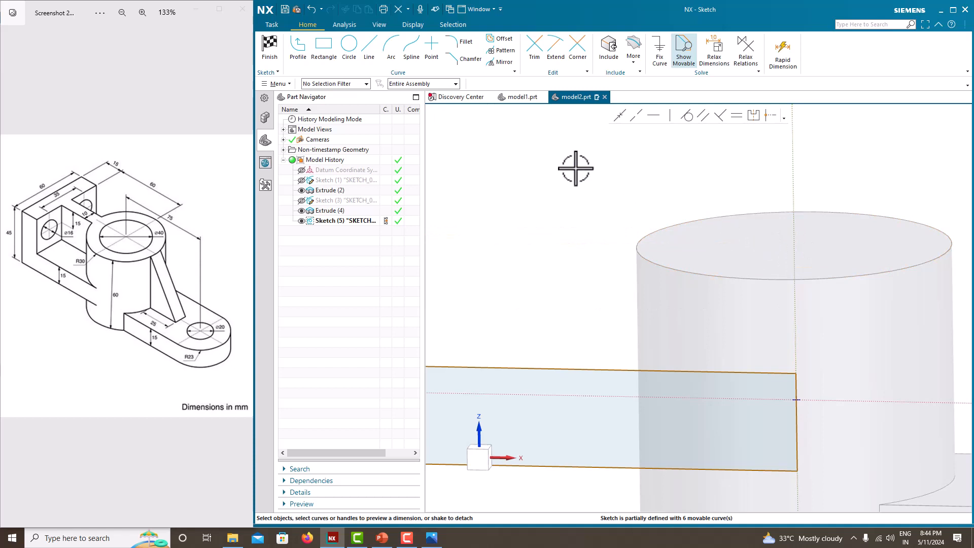
# Draw a horizontal line about 168 mm long from the centre of the cylinder's top edge towards negative X
pyautogui.click(298, 47)
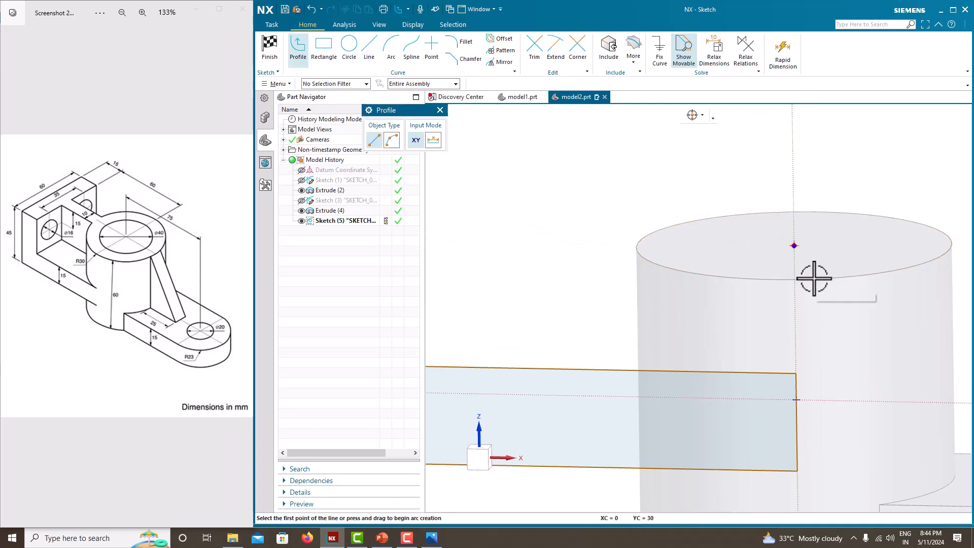
pyautogui.scroll(-3, 795, 256)
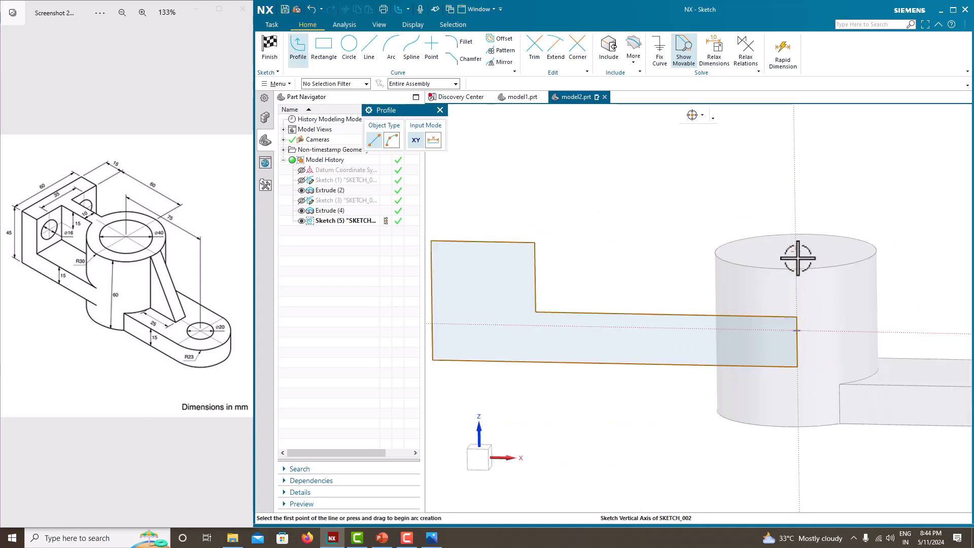
pyautogui.rightClick(727, 195)
pyautogui.click(764, 252)
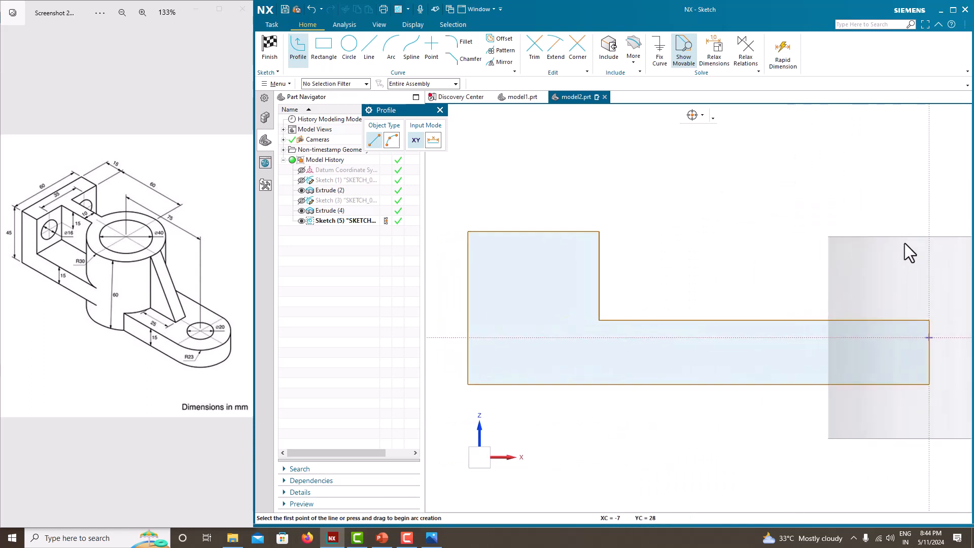
pyautogui.scroll(-3, 738, 228)
pyautogui.moveTo(852, 239); pyautogui.dragTo(843, 247, button='middle')
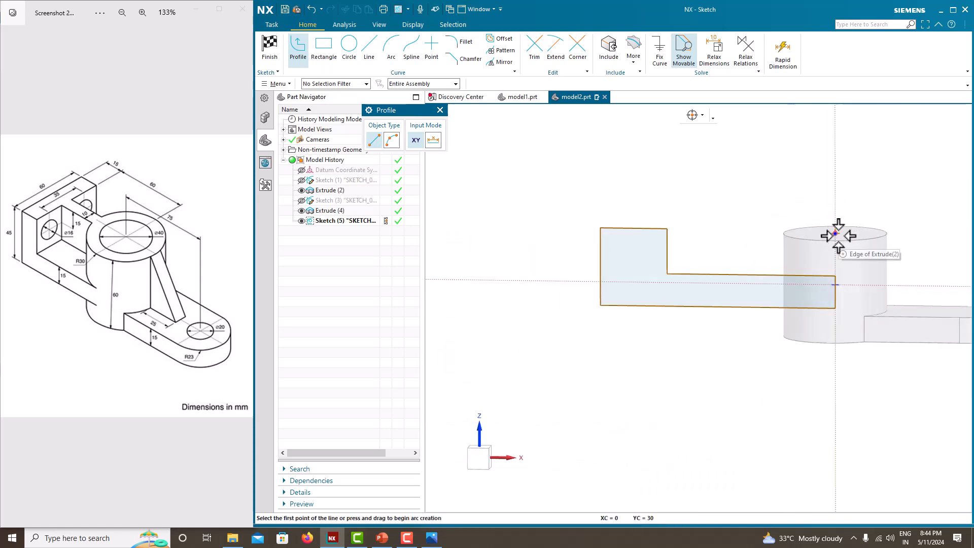
pyautogui.click(835, 234)
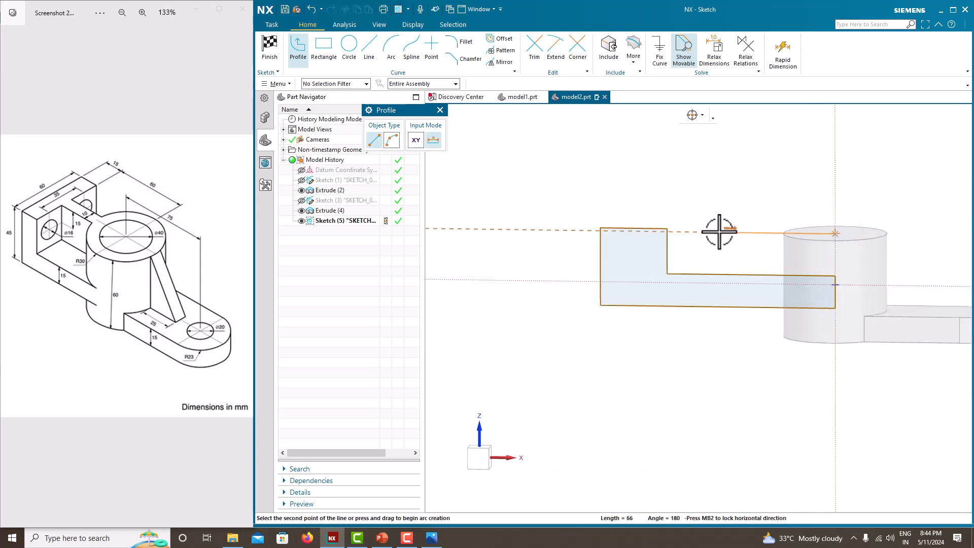
pyautogui.click(548, 230)
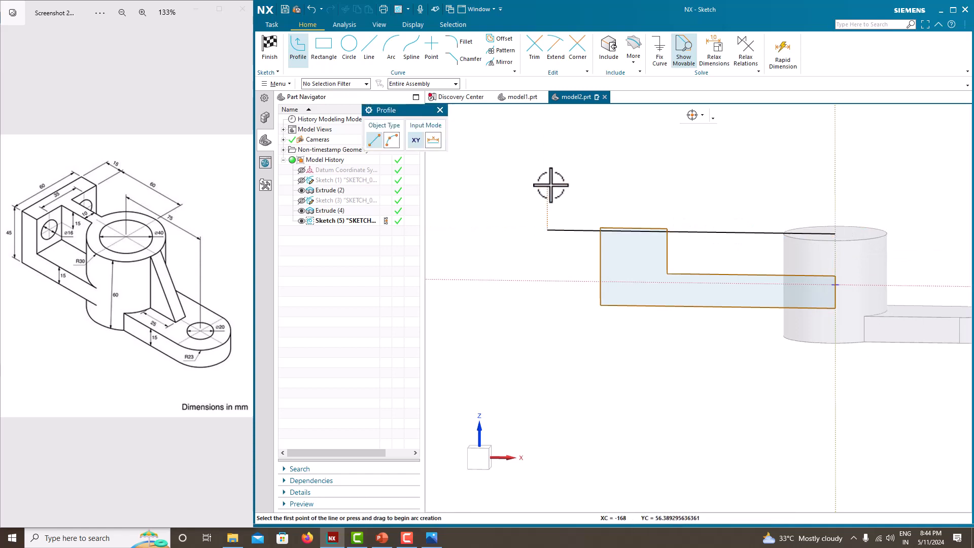
pyautogui.press('Escape')
pyautogui.rightClick(563, 177)
pyautogui.click(602, 199)
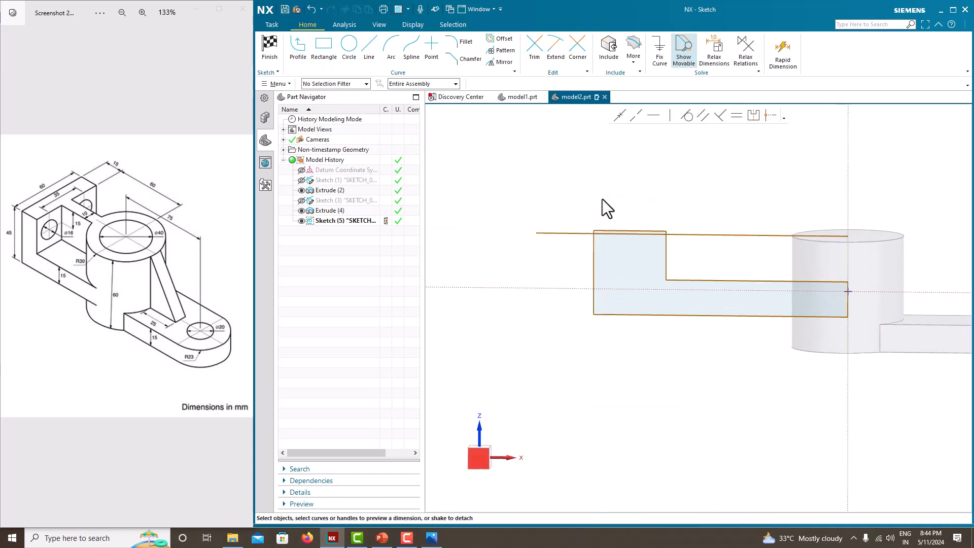
# Dimension the length of the horizontal line at the cylinder's top as 168 mm
pyautogui.click(760, 251)
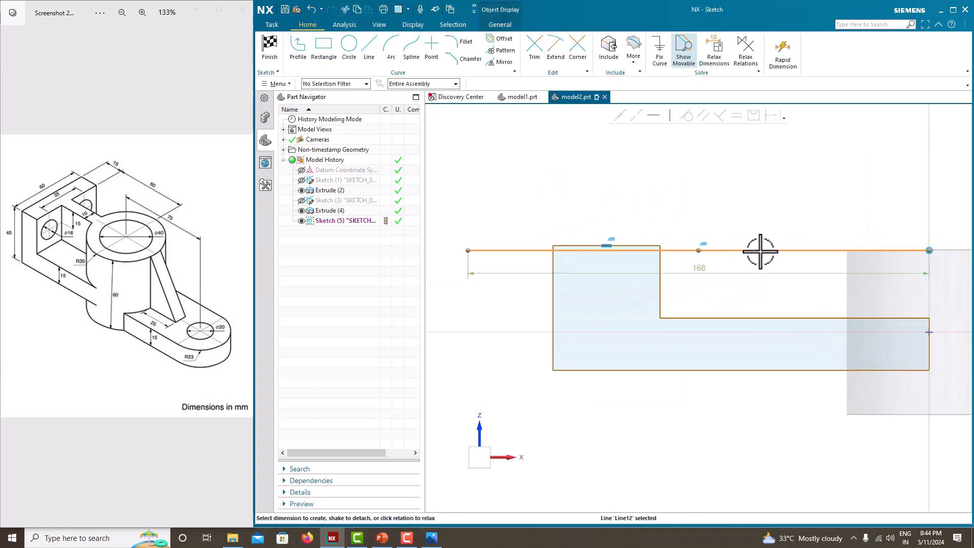
pyautogui.click(700, 269)
pyautogui.press('Return')
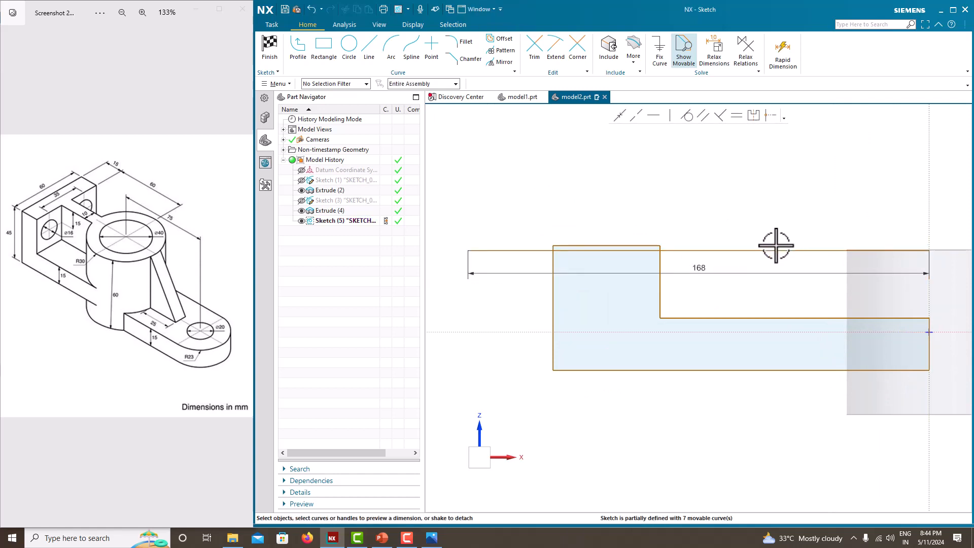
# Fix the 168 mm horizontal line in place and convert it to a reference line
pyautogui.click(769, 250)
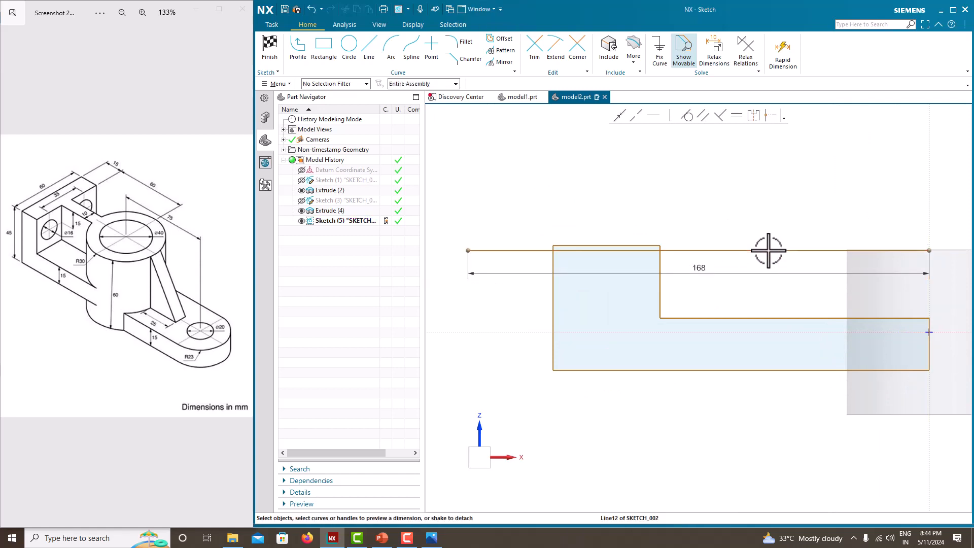
pyautogui.click(662, 59)
pyautogui.click(422, 170)
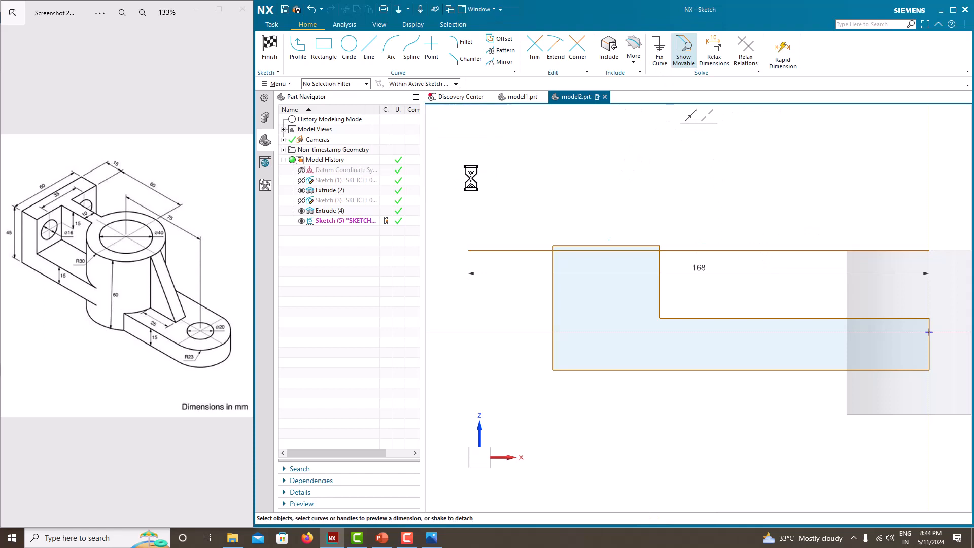
pyautogui.rightClick(720, 249)
pyautogui.click(728, 237)
pyautogui.scroll(-1, 700, 185)
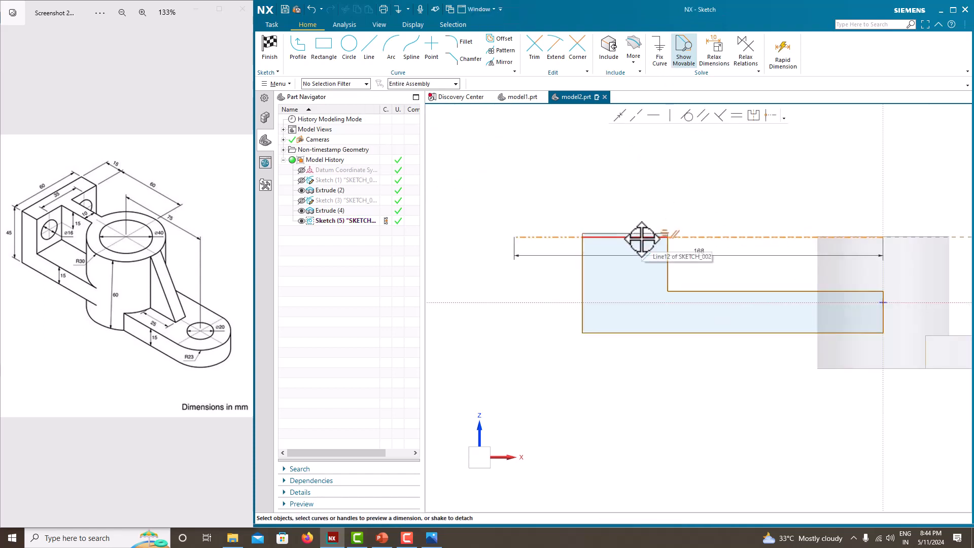
# Make the top edge of the L-shaped outline's upright collinear with the horizontal reference line
pyautogui.scroll(2, 645, 238)
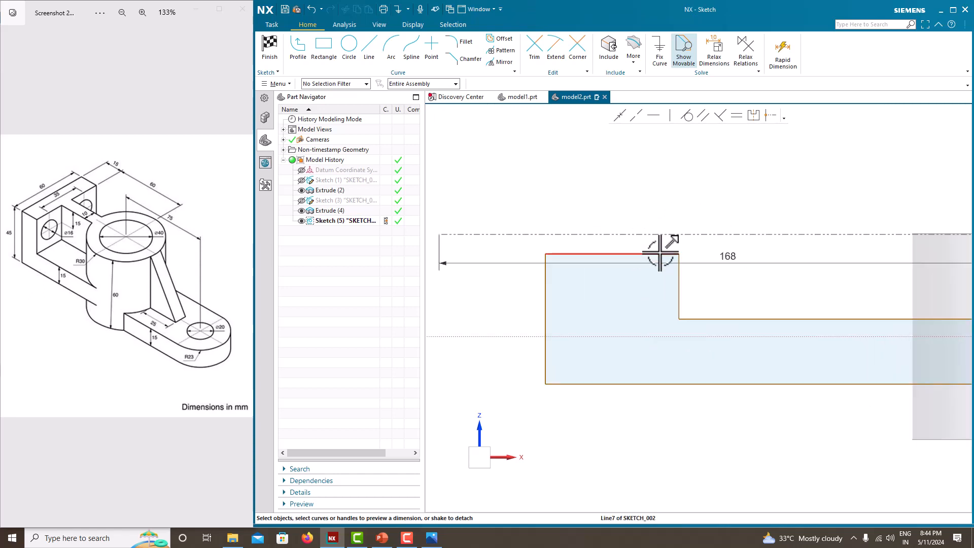
pyautogui.click(660, 253)
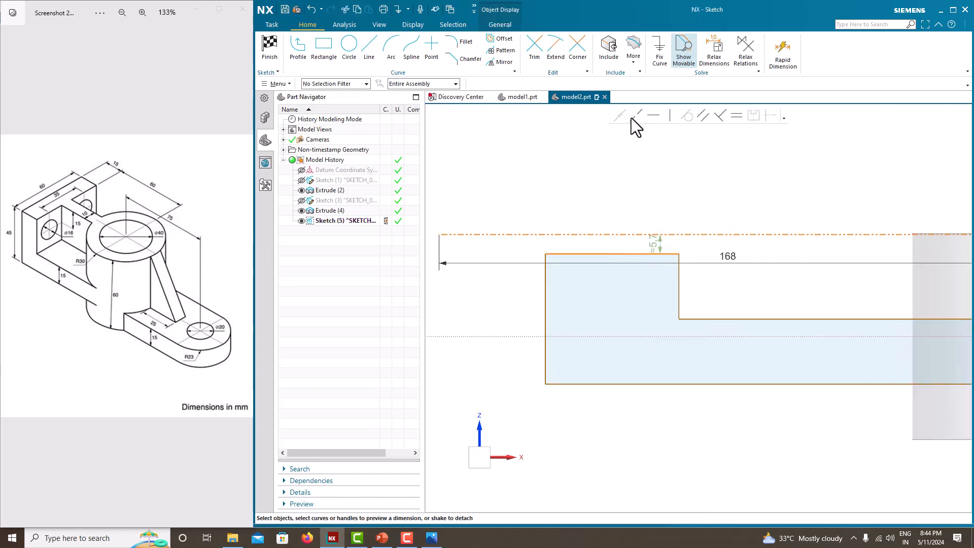
pyautogui.scroll(-2, 672, 207)
pyautogui.scroll(2, 741, 234)
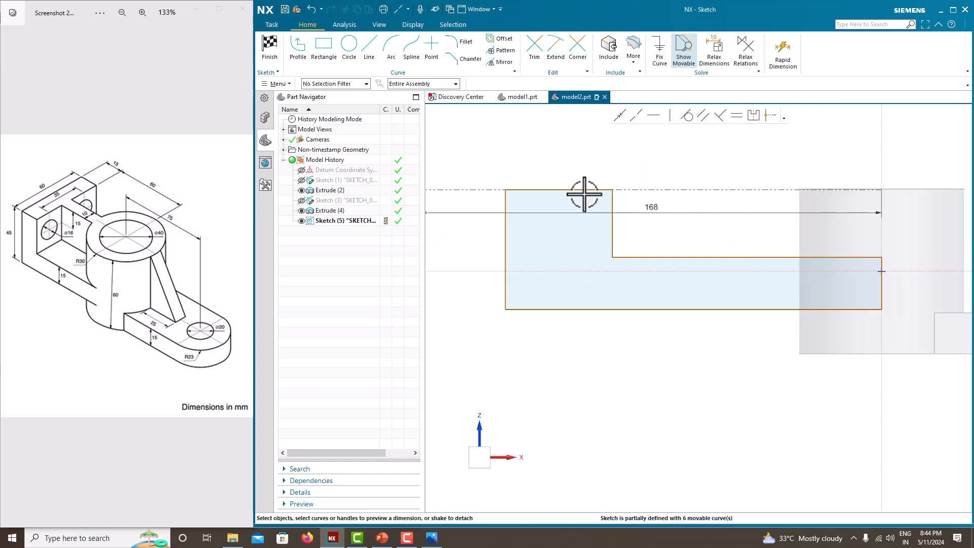
# Dimension the vertical distance from the reference line to the L-shaped outline's bottom edge as 45 mm
pyautogui.click(577, 190)
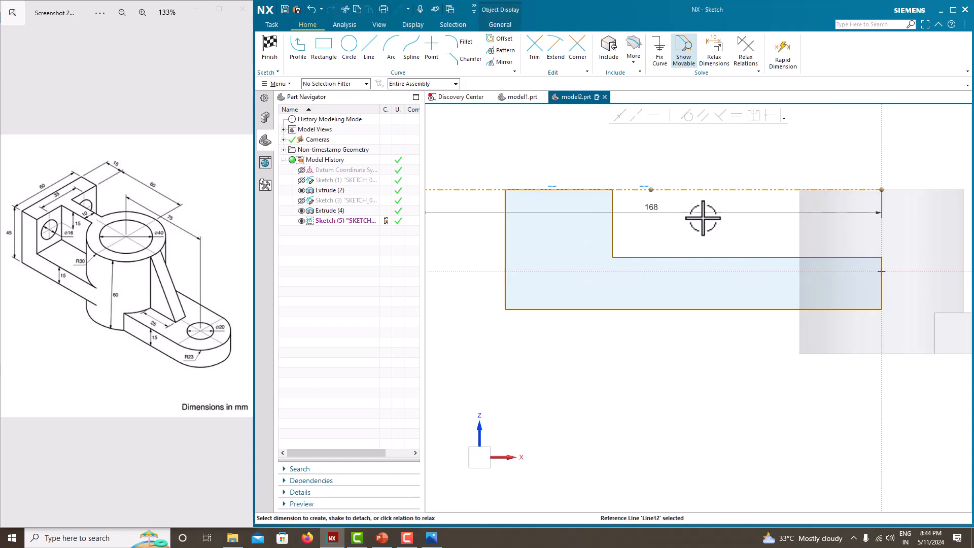
pyautogui.click(714, 307)
pyautogui.click(714, 246)
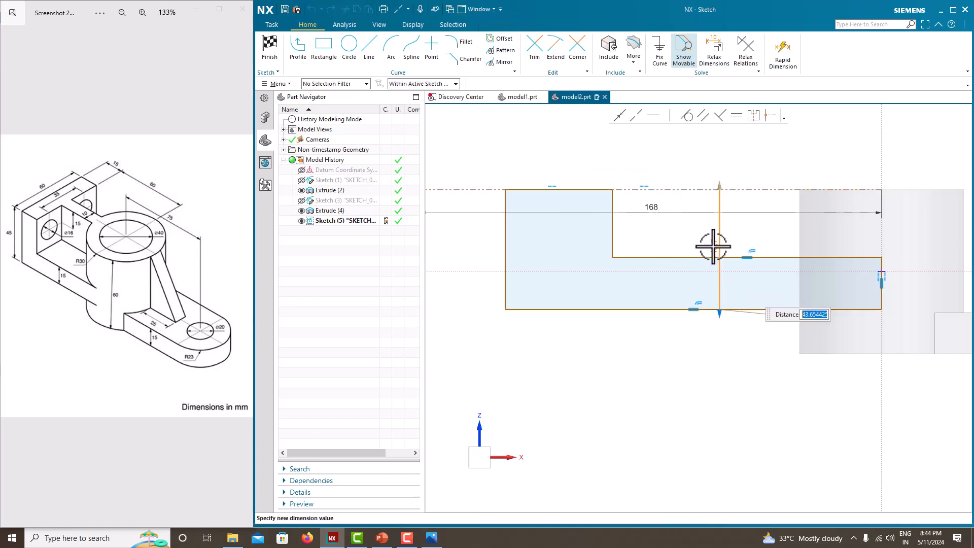
pyautogui.write('45')
pyautogui.press('Return')
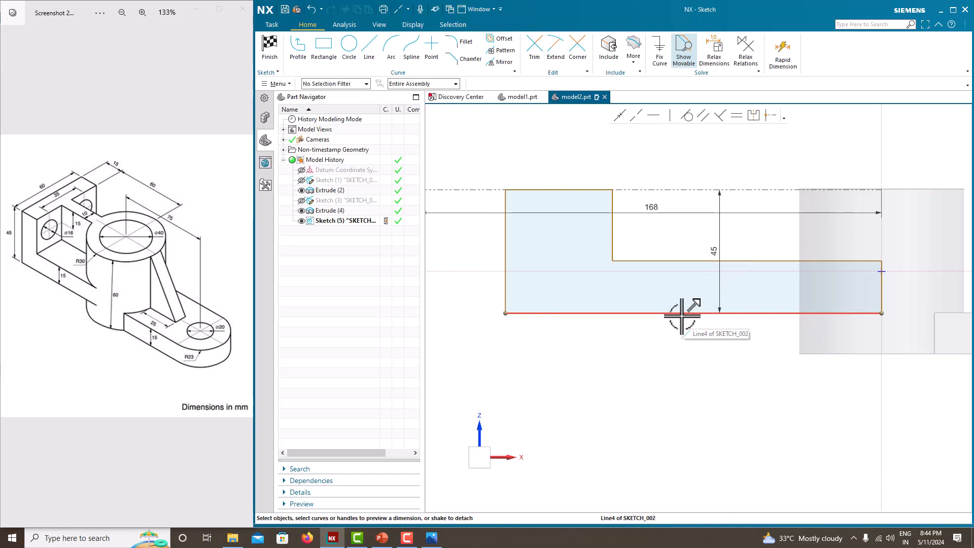
# Dimension the thickness of the L-shaped outline's horizontal leg as 15 mm
pyautogui.click(687, 261)
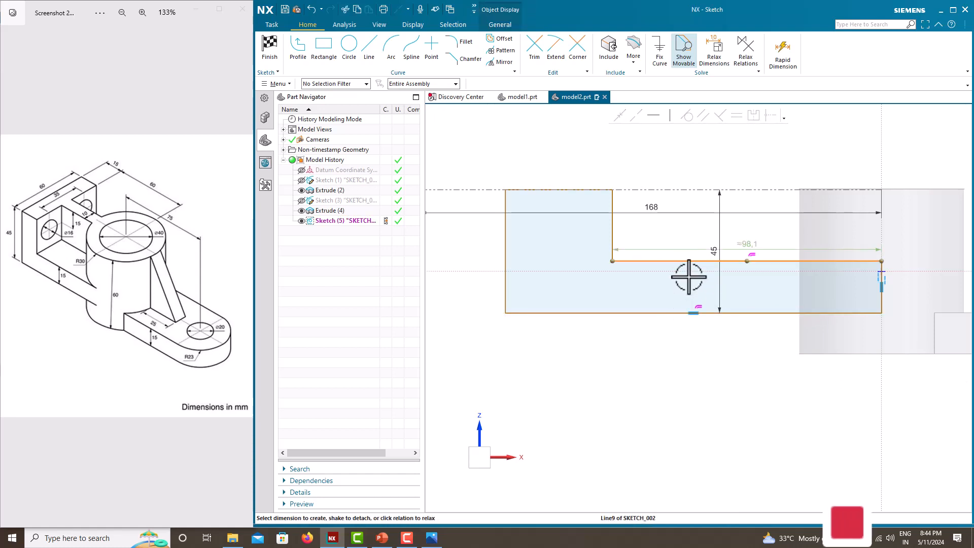
pyautogui.click(680, 313)
pyautogui.click(679, 285)
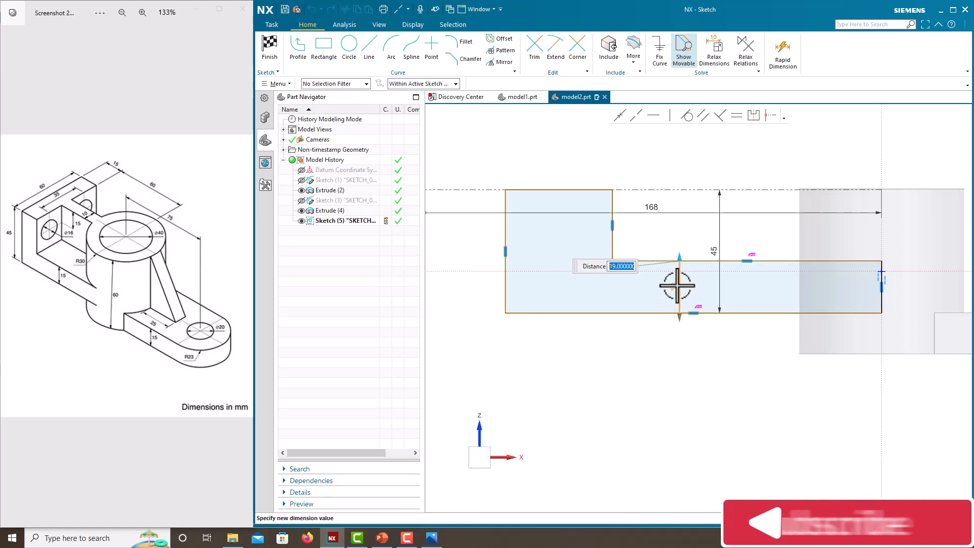
pyautogui.write('15')
pyautogui.press('Return')
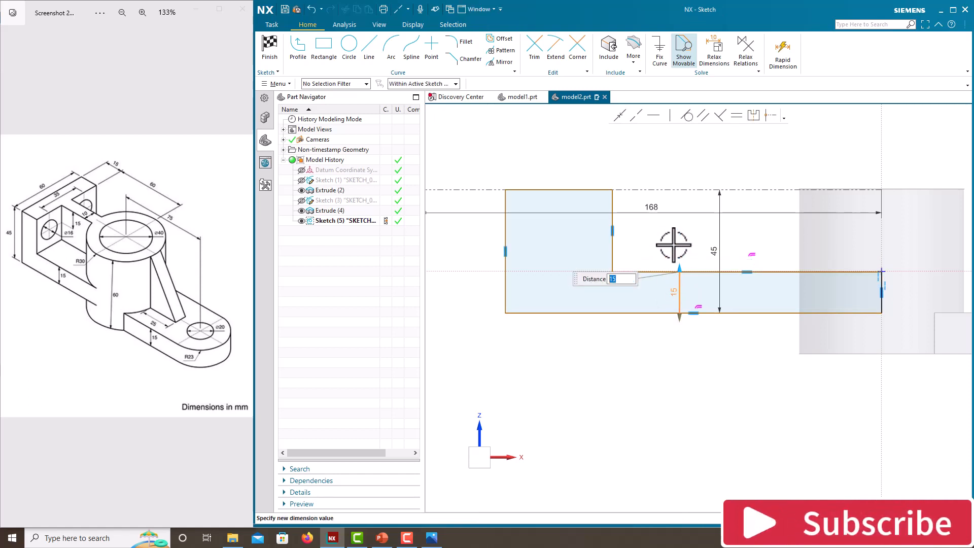
pyautogui.press('Escape')
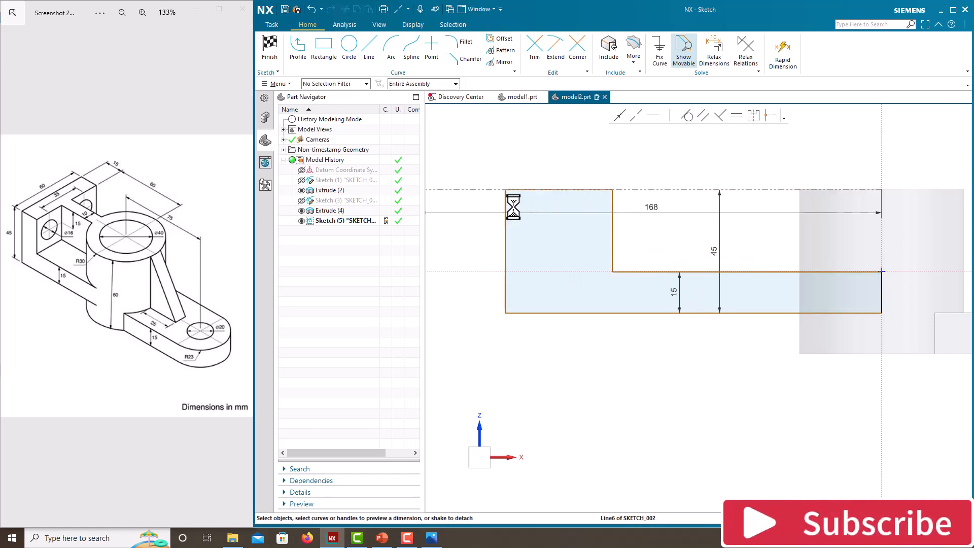
# Dimension the L-shaped outline's upright as 15 mm wide and its inner edge as 60 mm from the sketch's vertical axis
pyautogui.click(568, 205)
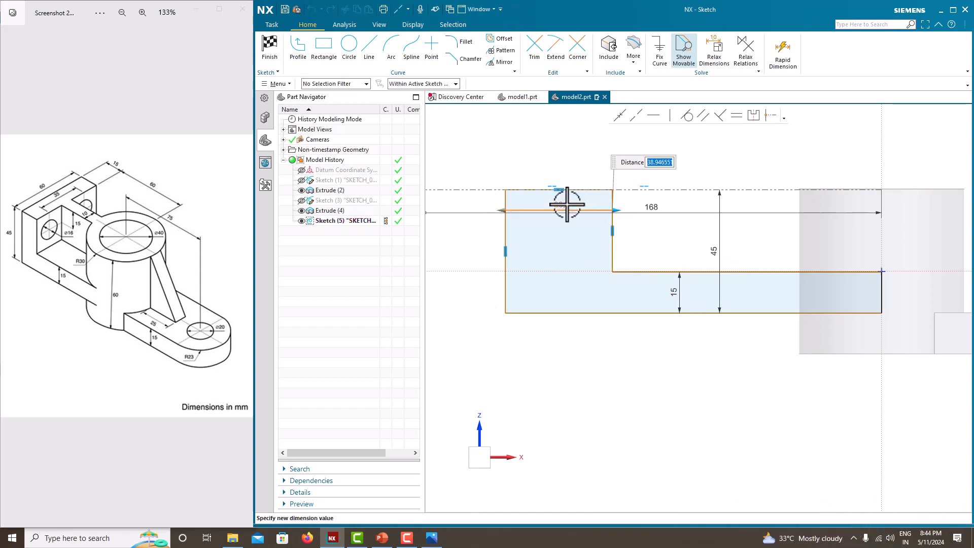
pyautogui.press('Return')
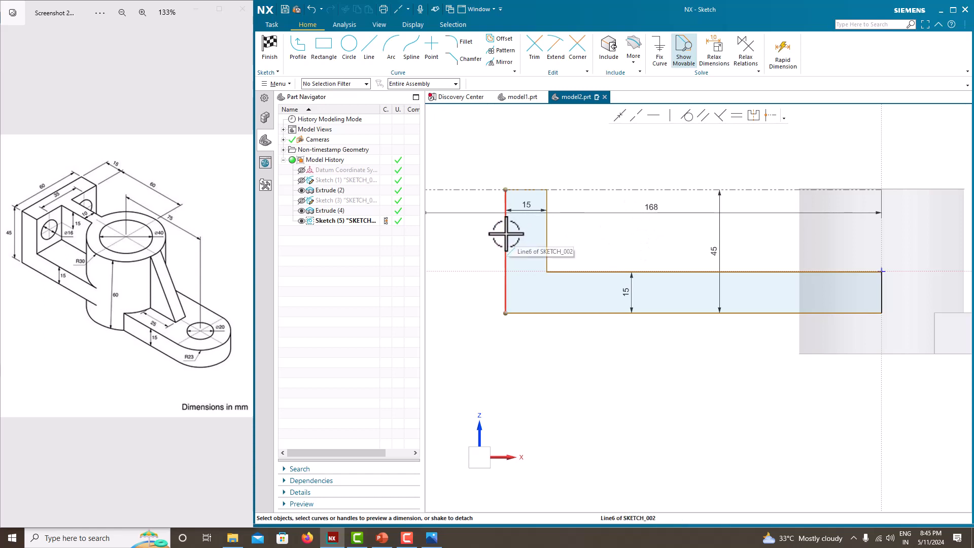
pyautogui.click(546, 234)
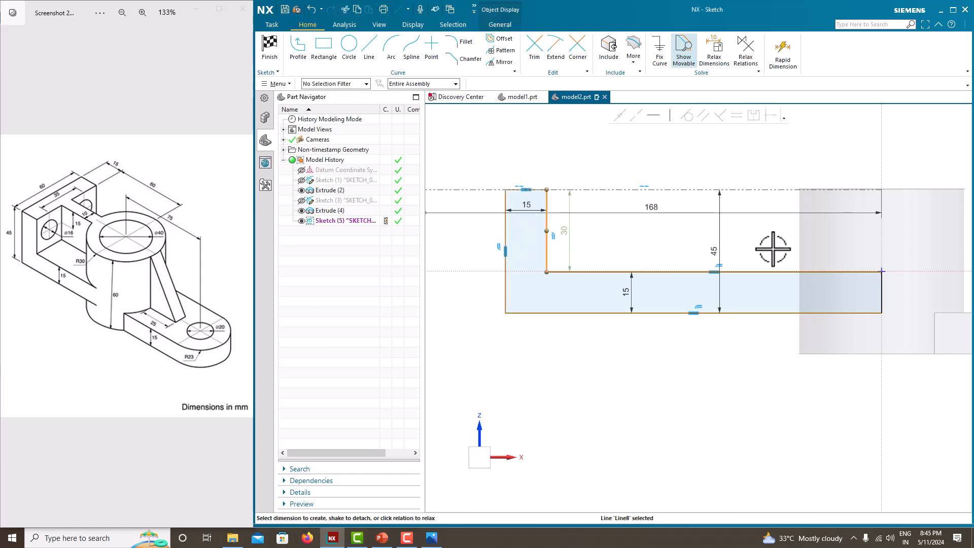
pyautogui.click(883, 231)
pyautogui.click(713, 239)
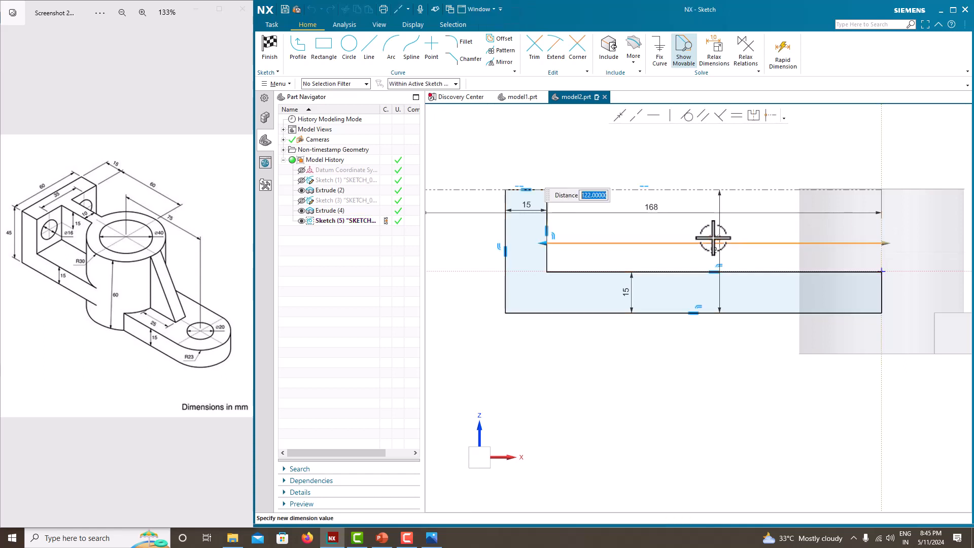
pyautogui.write('60')
pyautogui.press('Return')
# Move the 45 mm dimension clear of the L-shaped outline and finish the sketch
pyautogui.click(584, 254)
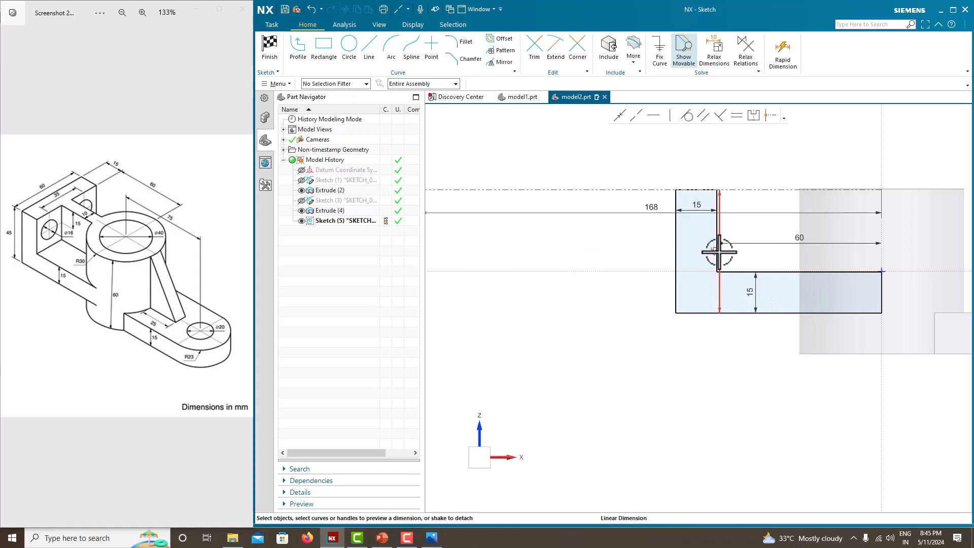
pyautogui.click(611, 257)
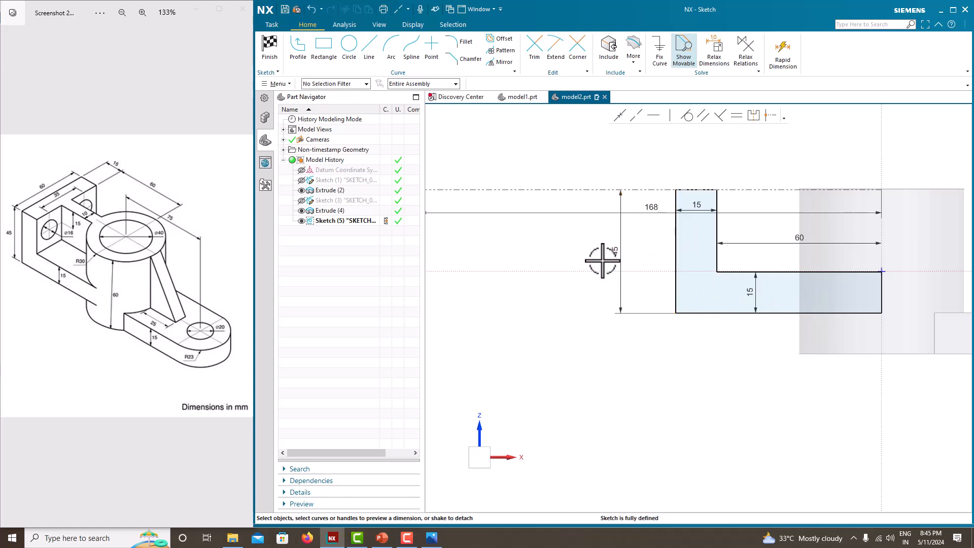
pyautogui.rightClick(640, 175)
pyautogui.click(647, 180)
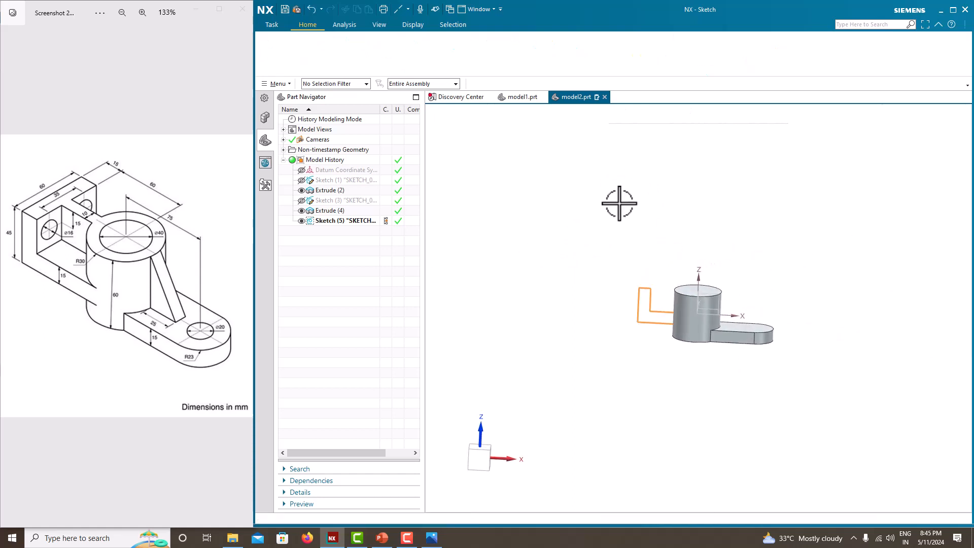
# Extrude the L-shaped profile with a symmetric total width of 60 mm and unite it with the cylinder body
pyautogui.click(324, 51)
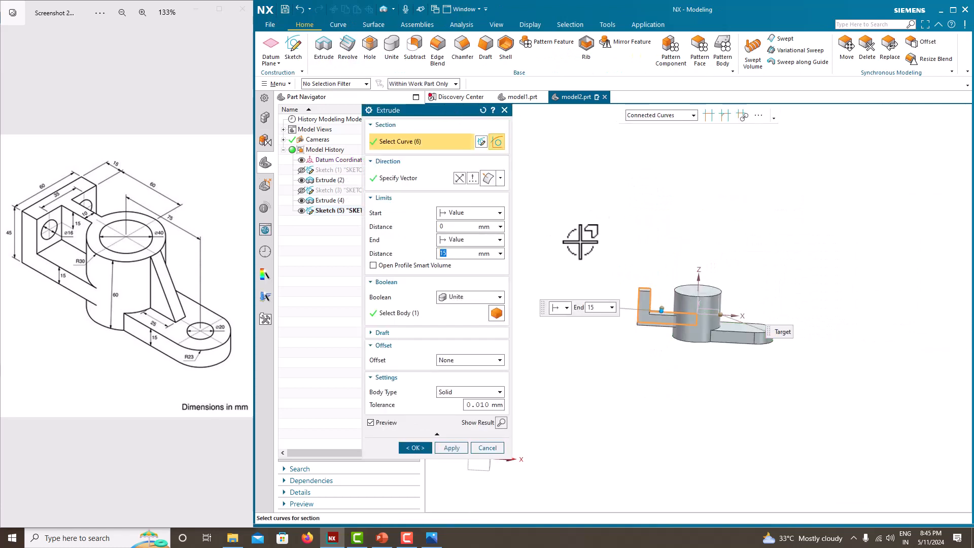
pyautogui.moveTo(570, 233); pyautogui.dragTo(548, 250, button='middle')
pyautogui.click(457, 240)
pyautogui.click(472, 260)
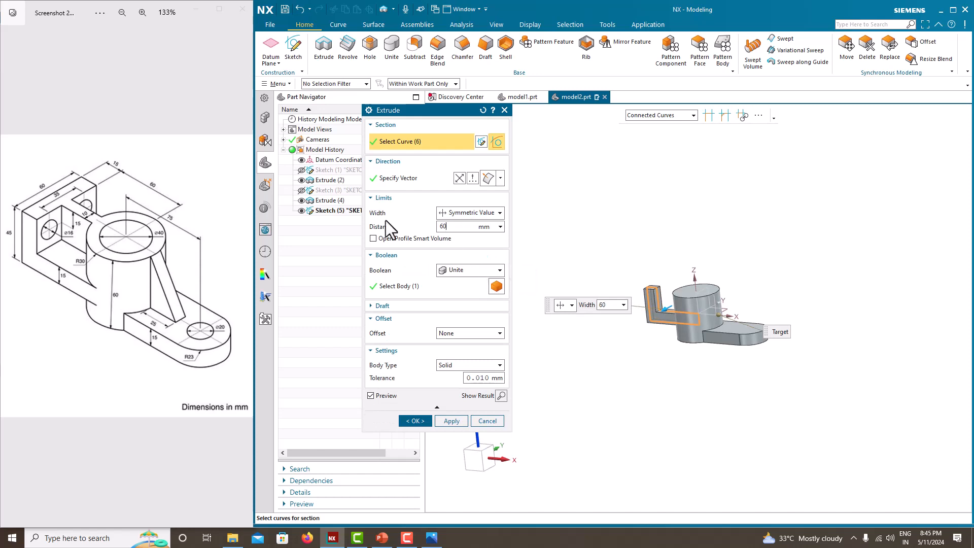
pyautogui.press('Return')
pyautogui.click(415, 421)
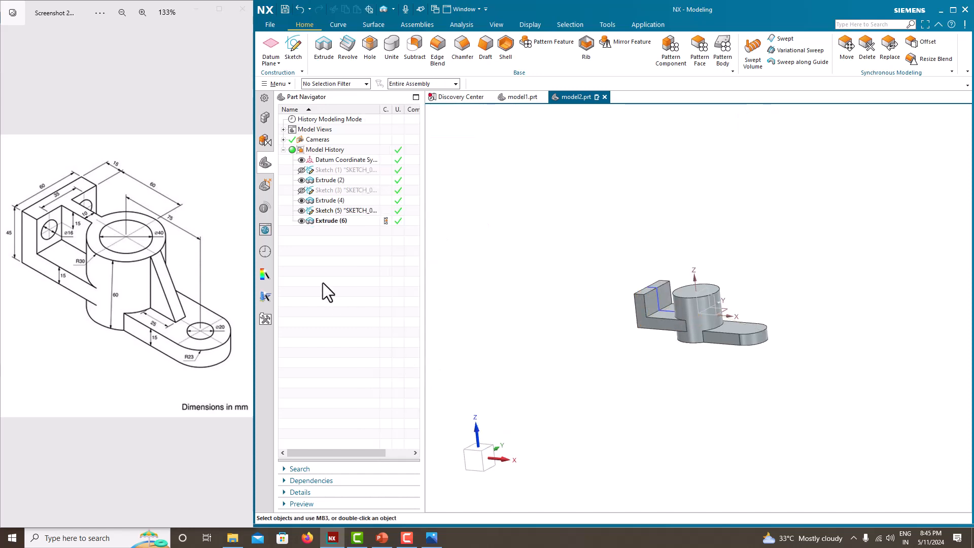
# Hide the L-shaped profile's sketch and start a new sketch on the top face of the arm's upright
pyautogui.scroll(3, 645, 328)
pyautogui.moveTo(650, 325); pyautogui.dragTo(670, 329, button='middle')
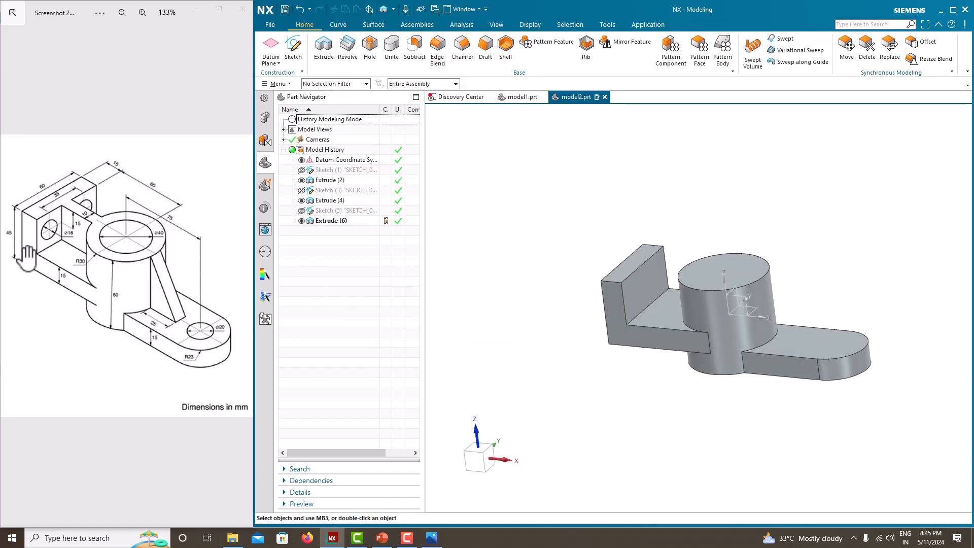
pyautogui.moveTo(732, 285)
pyautogui.mouseDown(button='middle')
pyautogui.moveTo(718, 287)
pyautogui.moveTo(729, 291)
pyautogui.mouseUp(button='middle')
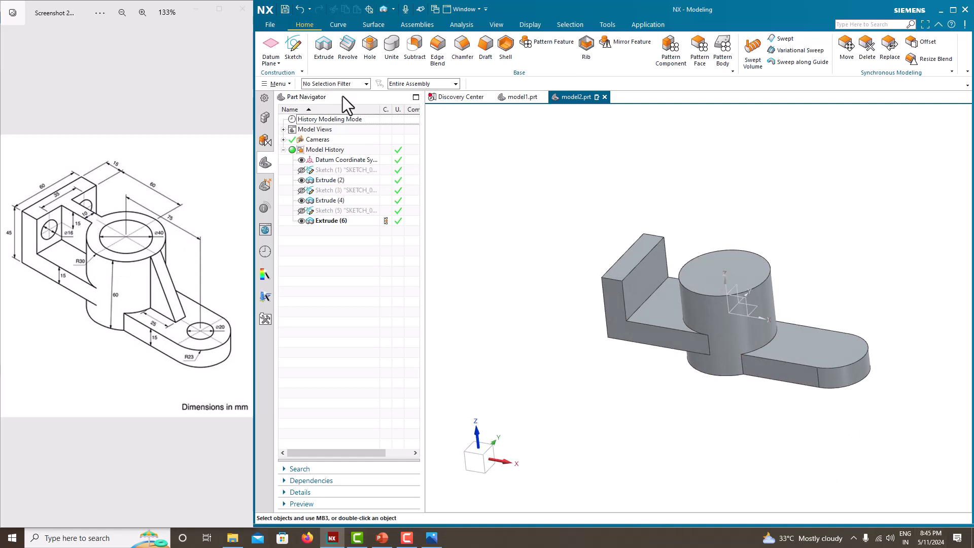
pyautogui.click(301, 59)
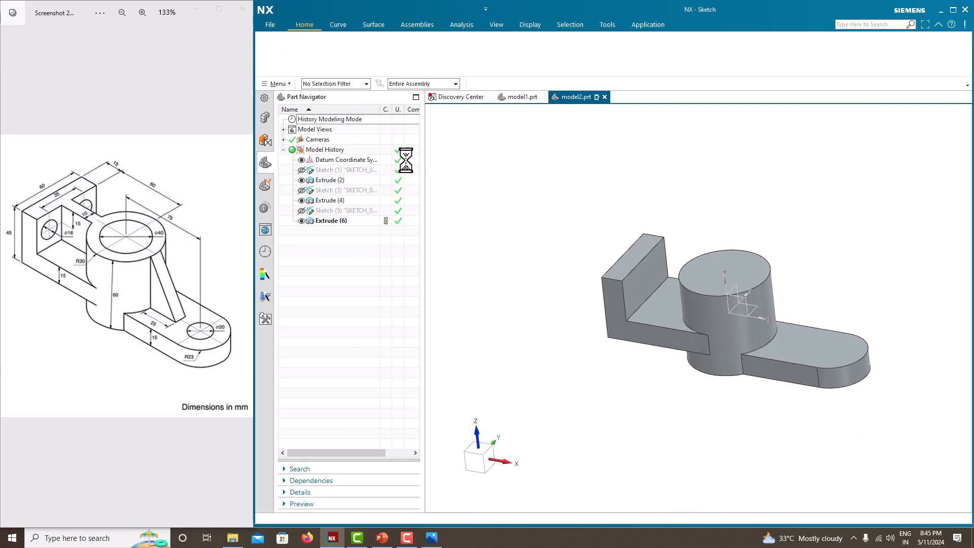
pyautogui.click(632, 249)
pyautogui.click(452, 220)
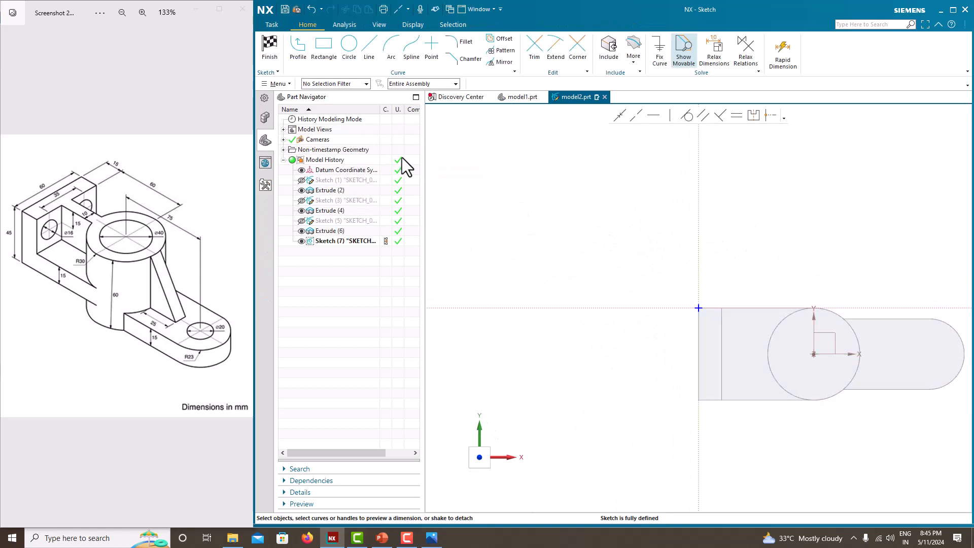
# Draw a horizontal line from the midpoint of the upright's inner top edge into the cylinder's circle, and finish the sketch
pyautogui.click(369, 51)
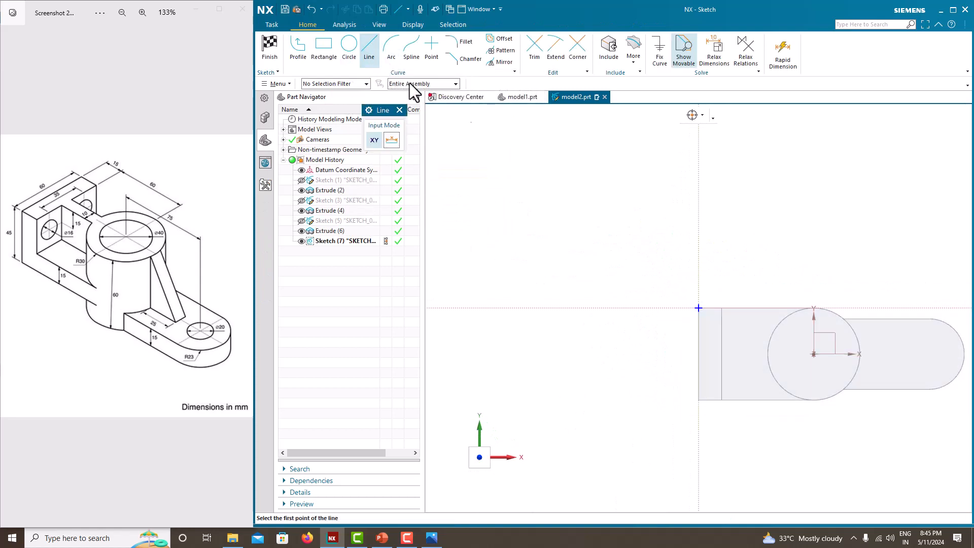
pyautogui.click(721, 354)
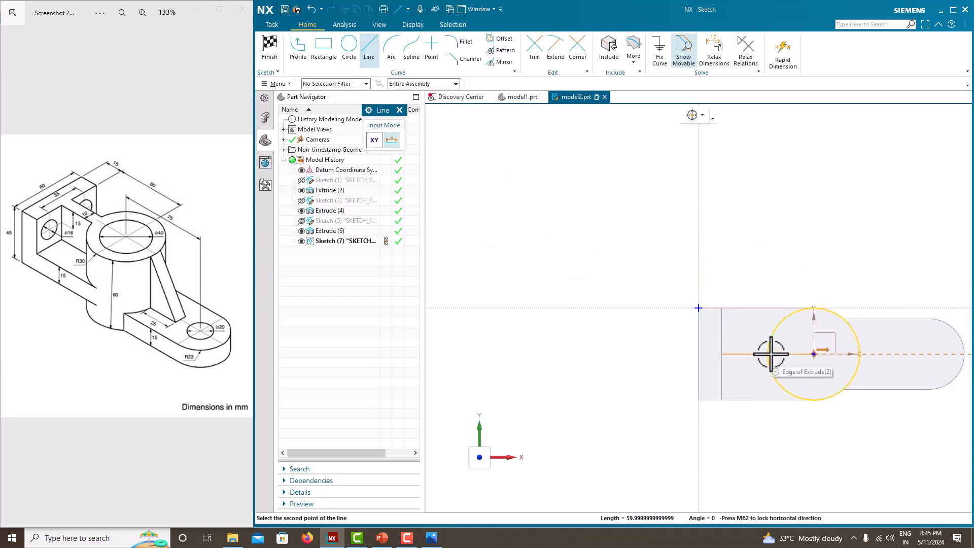
pyautogui.click(785, 355)
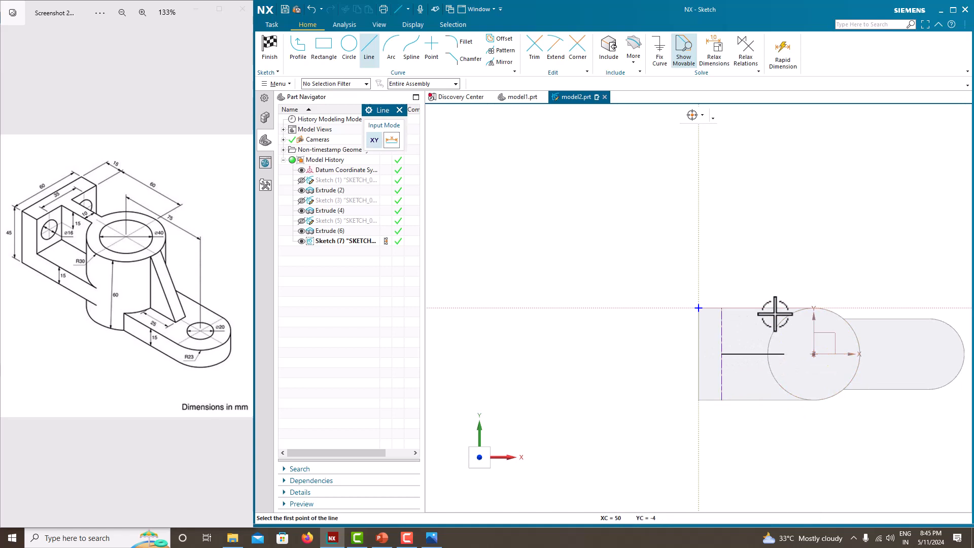
pyautogui.press('Escape')
pyautogui.rightClick(749, 224)
pyautogui.click(758, 234)
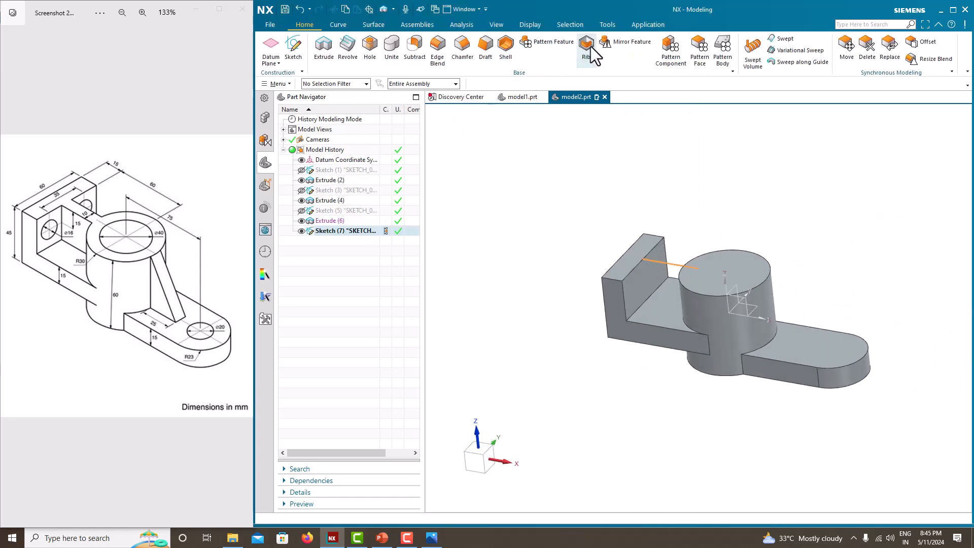
# Create a rib from the horizontal line with walls perpendicular to the section plane and symmetric thickness, combined with the body
pyautogui.click(588, 50)
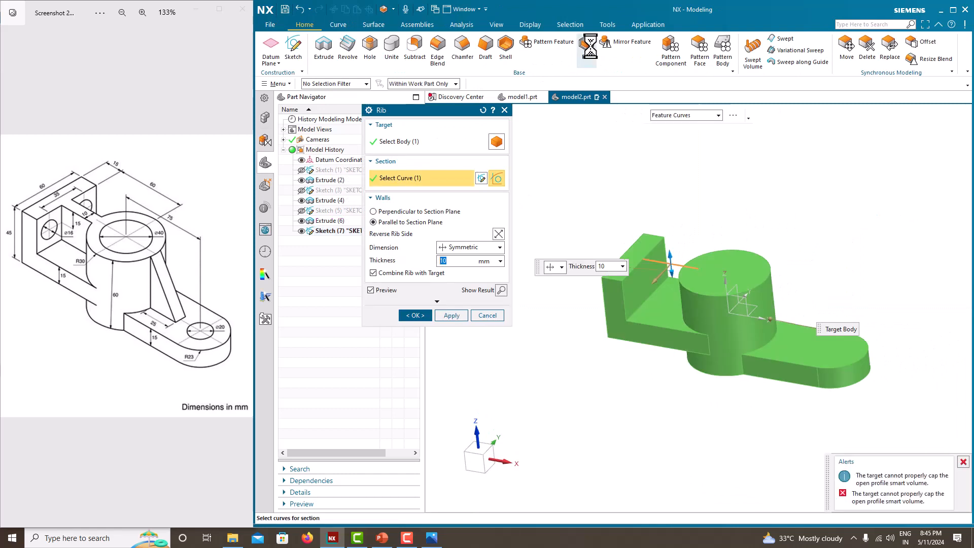
pyautogui.click(412, 211)
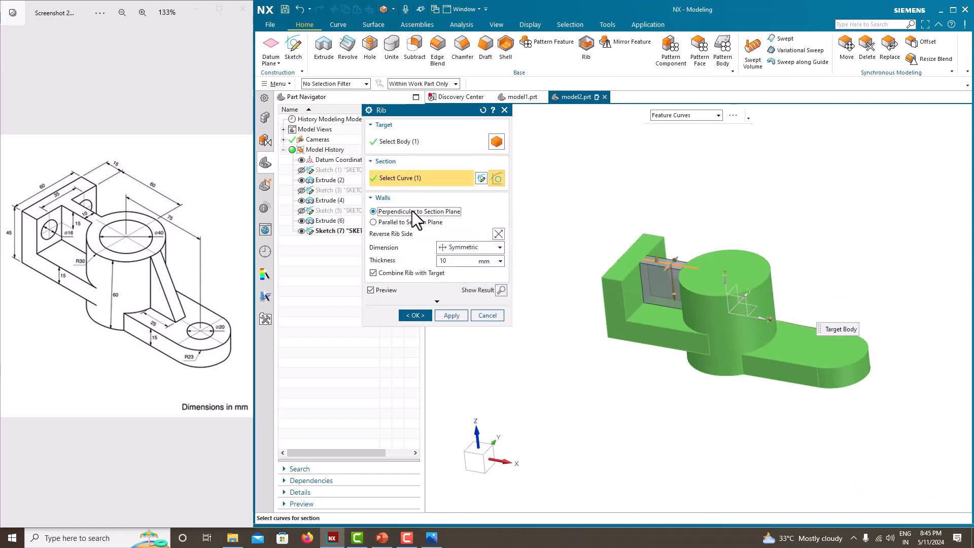
pyautogui.click(461, 261)
pyautogui.click(415, 316)
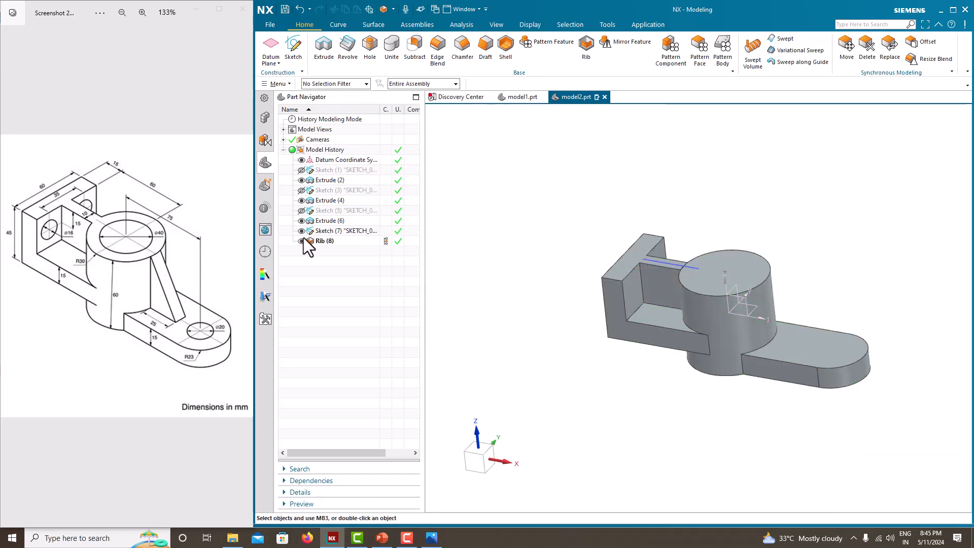
# Hide the horizontal rib line's sketch and start a new sketch on the Front plane
pyautogui.moveTo(542, 245); pyautogui.dragTo(542, 249, button='middle')
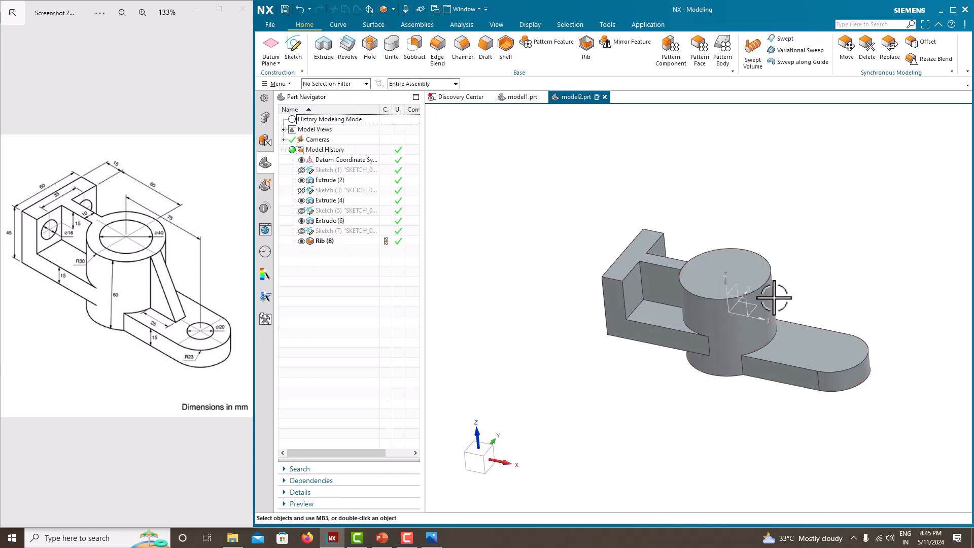
pyautogui.click(295, 50)
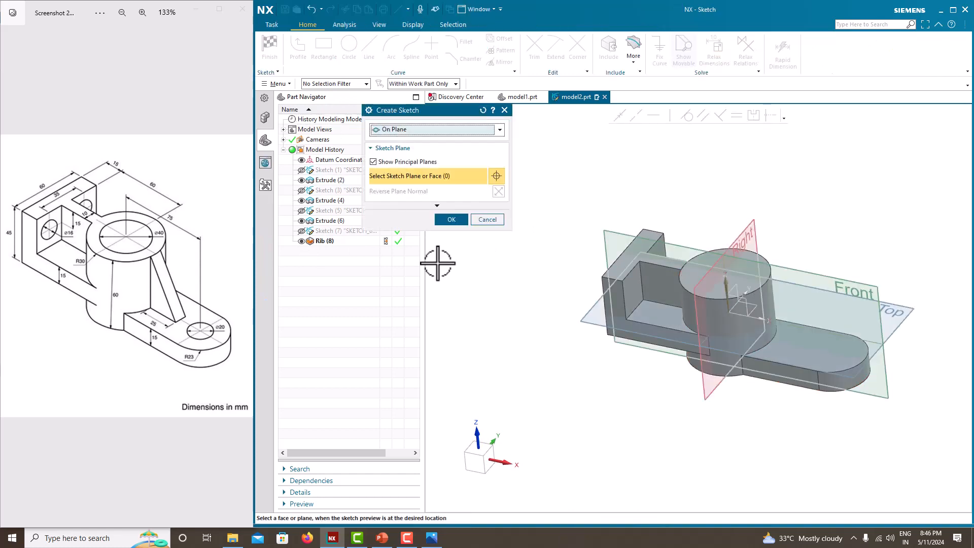
pyautogui.click(805, 272)
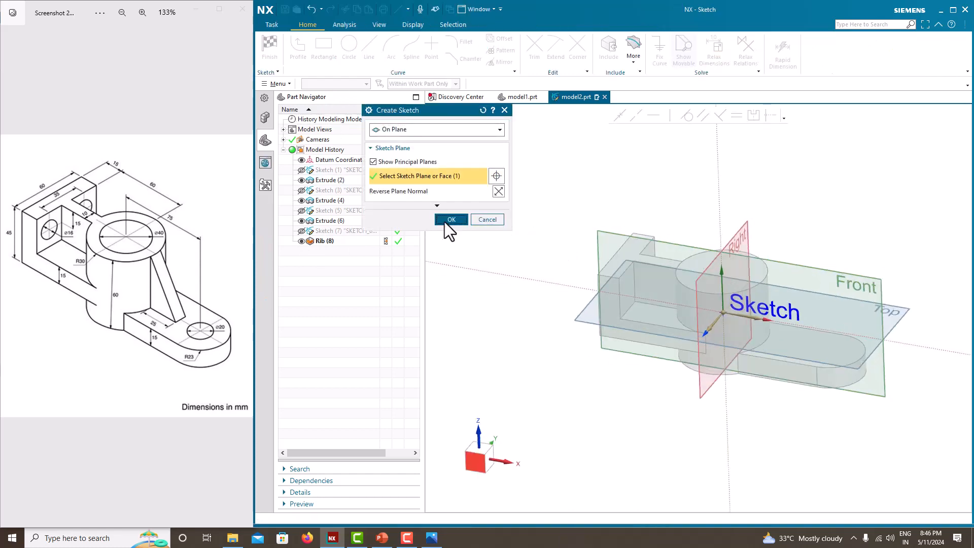
pyautogui.click(445, 221)
# Draw a sloped line about 53 mm long from the cylinder's top outer corner down to the rounded foot's top edge
pyautogui.click(298, 48)
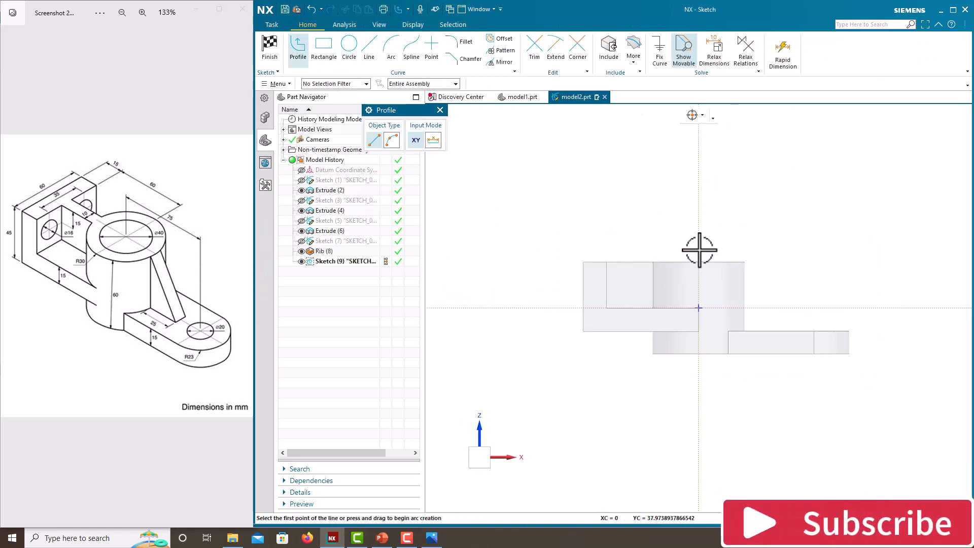
pyautogui.click(745, 262)
pyautogui.click(788, 330)
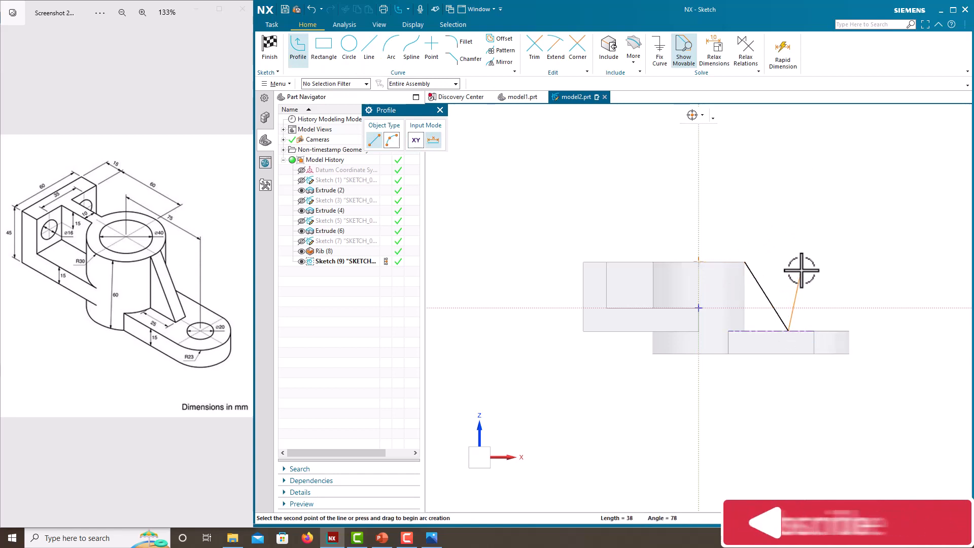
pyautogui.press('Escape')
pyautogui.press('Escape')
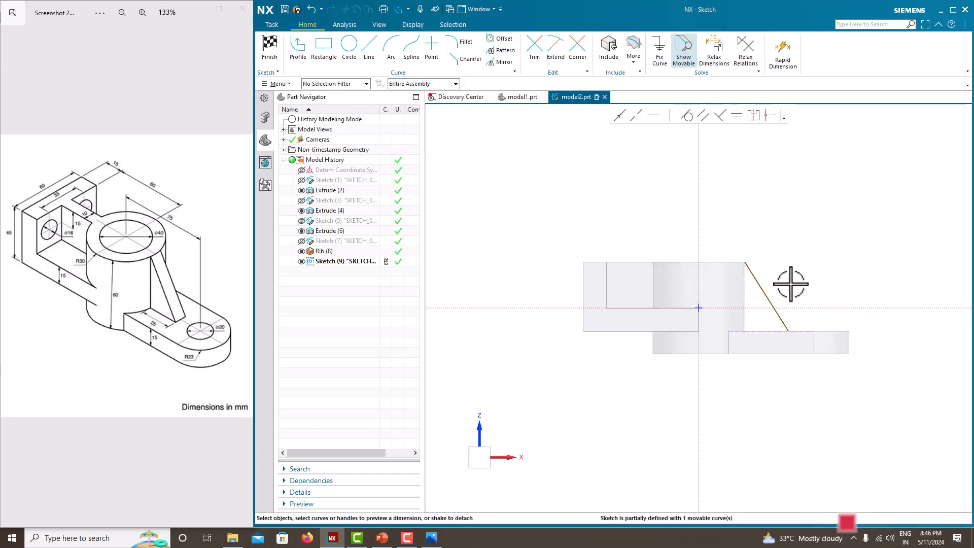
# Dimension the sloped line's horizontal span as 25 mm and its vertical height as 45 mm, and finish the sketch
pyautogui.click(774, 310)
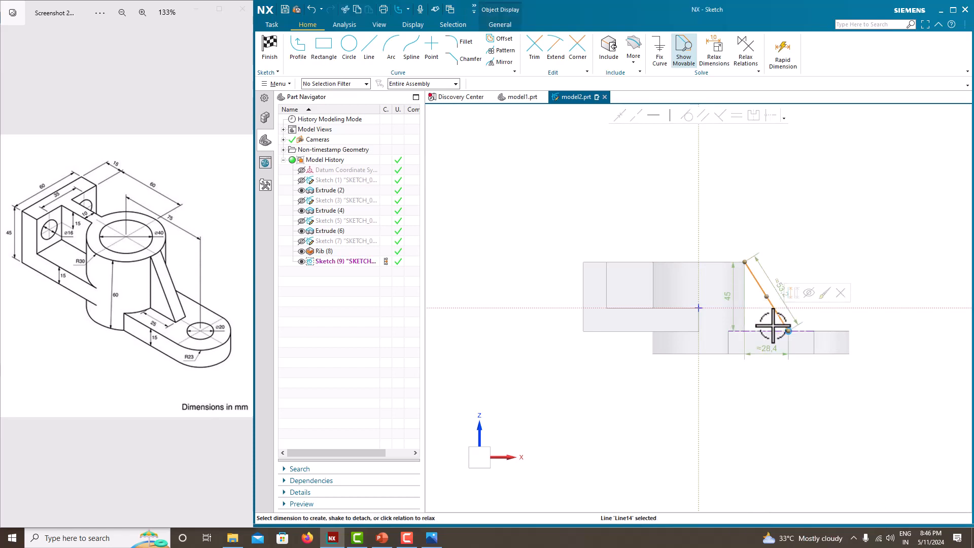
pyautogui.click(772, 361)
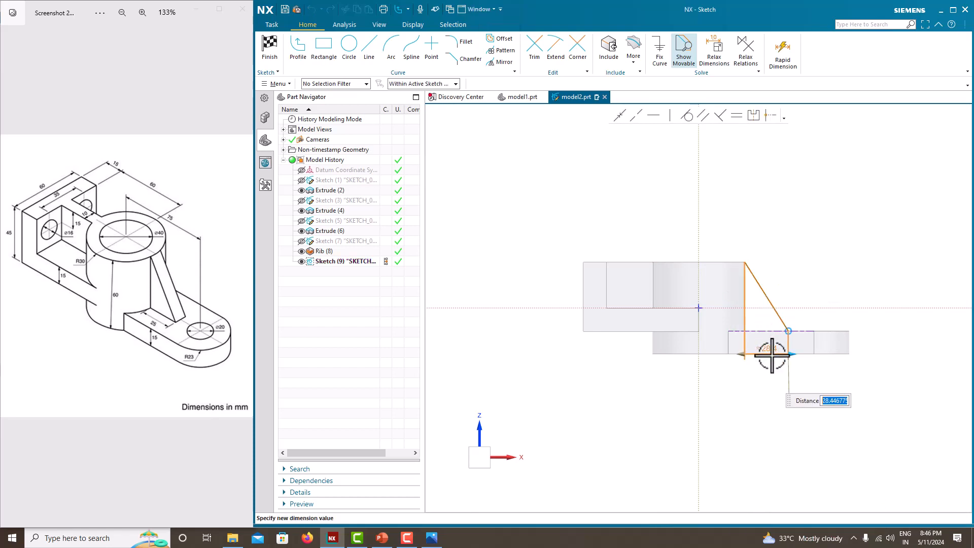
pyautogui.press('Return')
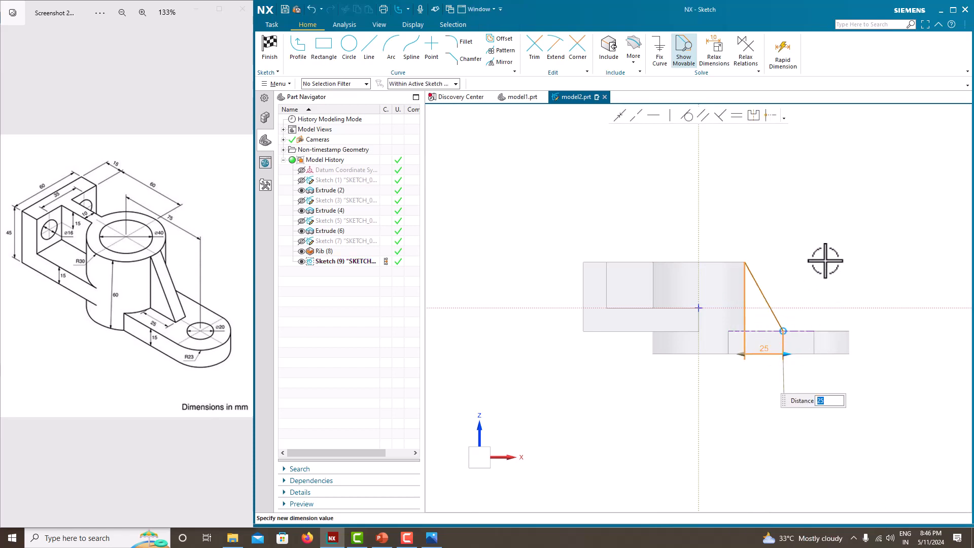
pyautogui.click(760, 303)
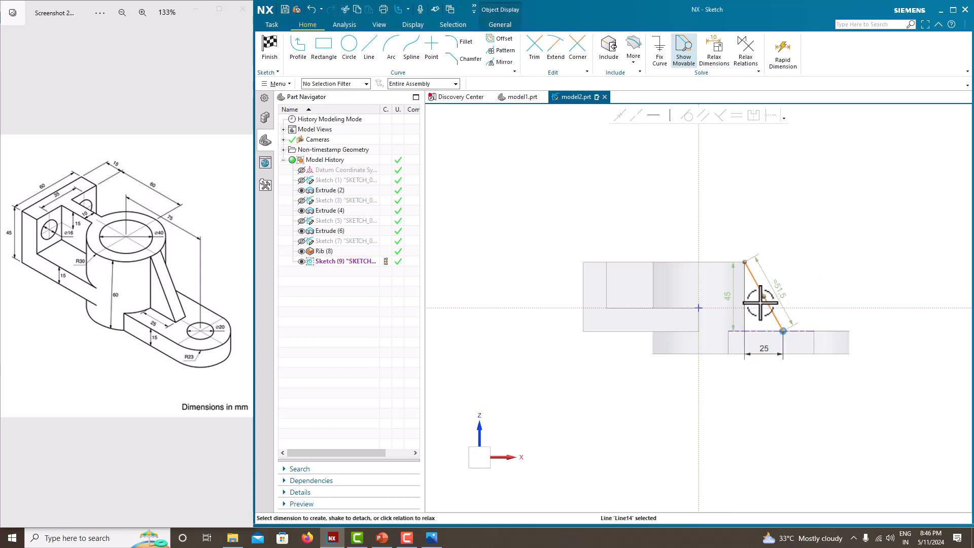
pyautogui.doubleClick(731, 299)
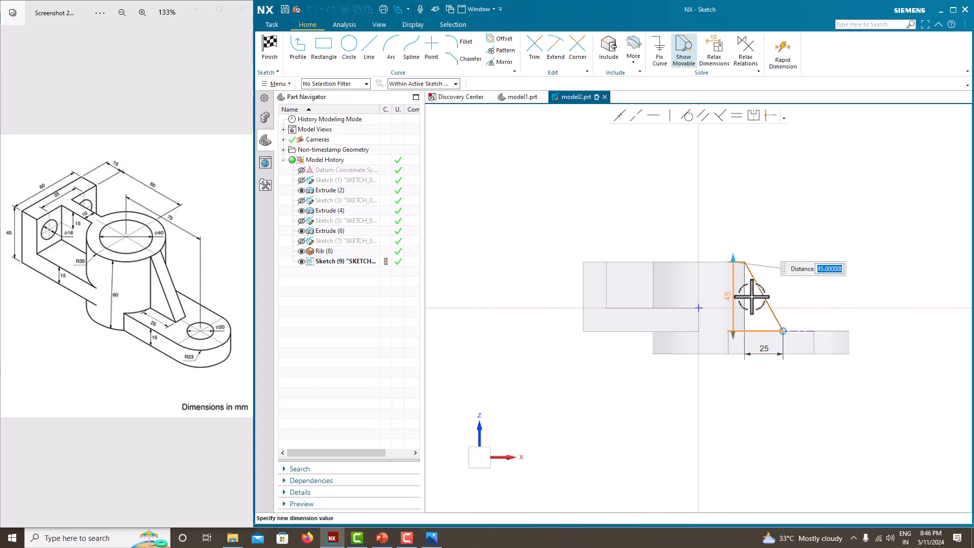
pyautogui.click(756, 217)
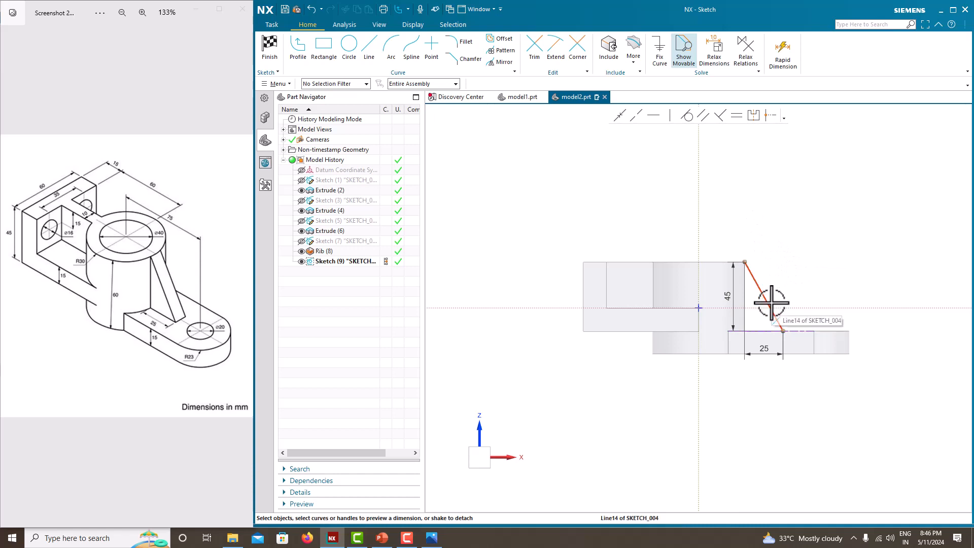
pyautogui.rightClick(759, 187)
pyautogui.click(725, 188)
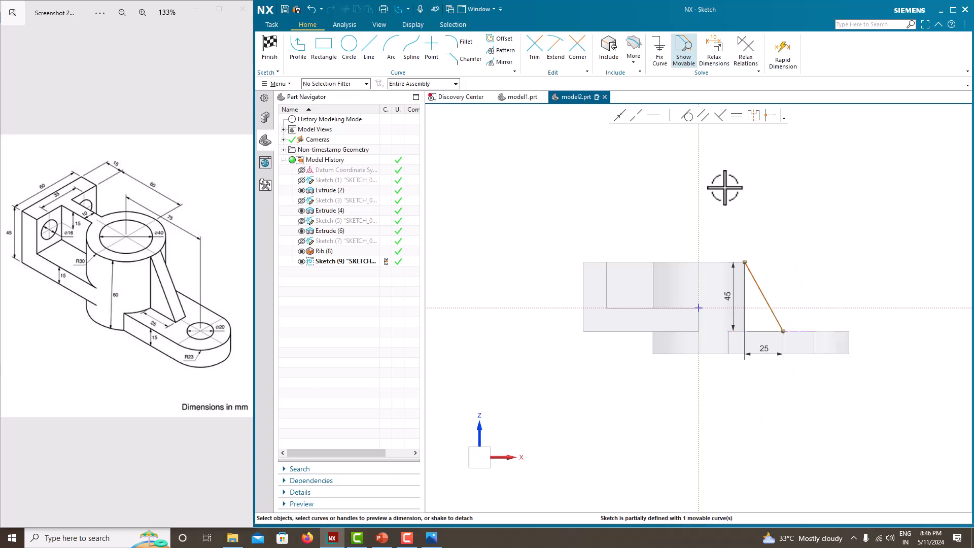
pyautogui.rightClick(755, 234)
pyautogui.click(774, 246)
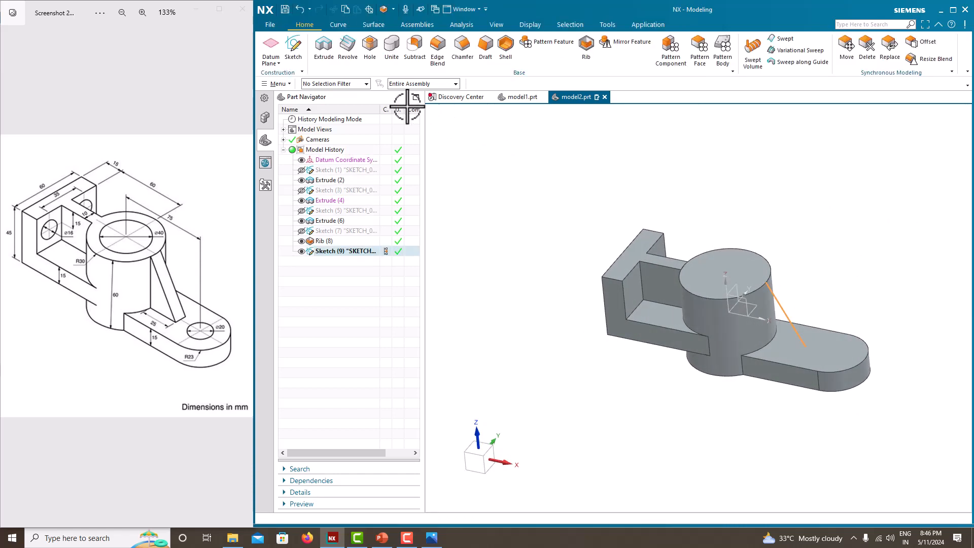
pyautogui.click(583, 51)
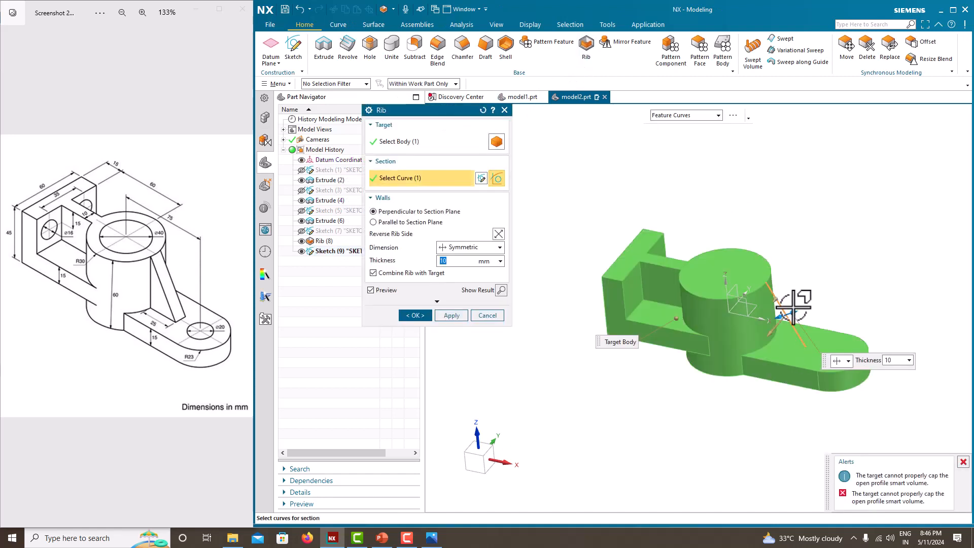
pyautogui.click(411, 222)
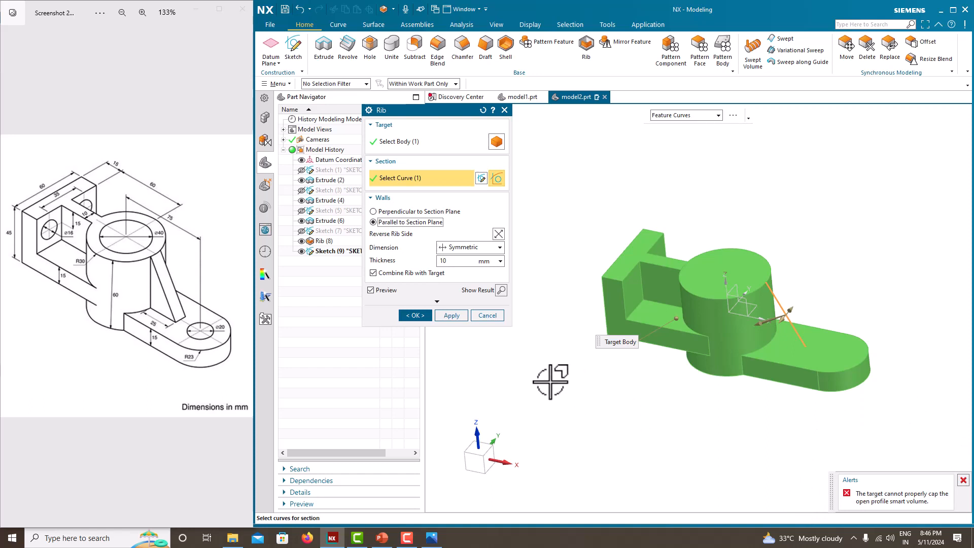
pyautogui.click(487, 316)
# Reopen the sloped line's sketch, add a short horizontal line from its top end in toward the cylinder's axis, and finish the sketch
pyautogui.rightClick(350, 251)
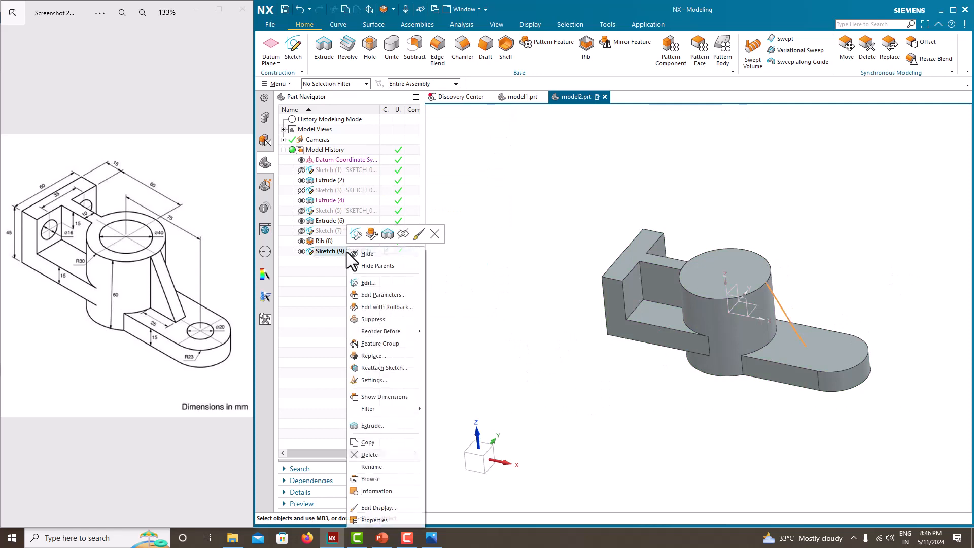
pyautogui.click(385, 269)
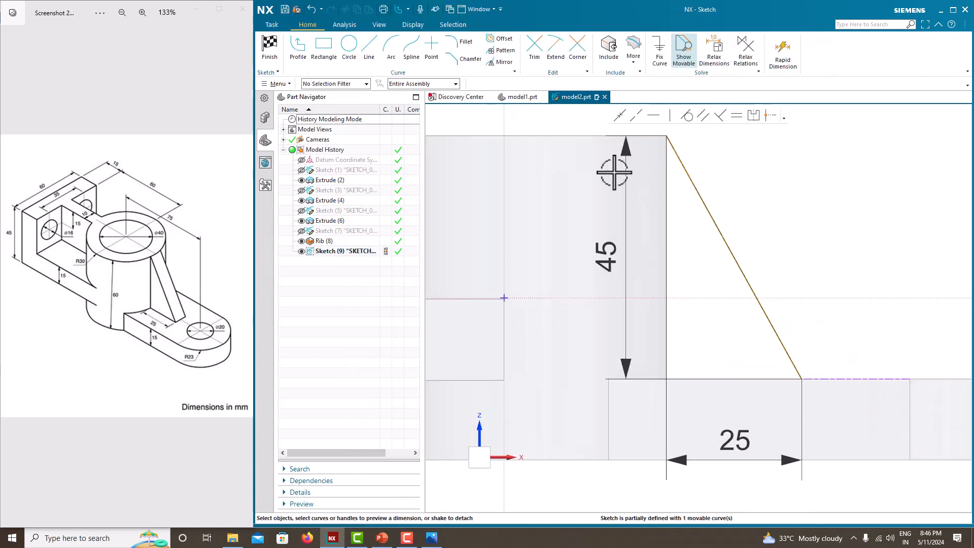
pyautogui.click(368, 46)
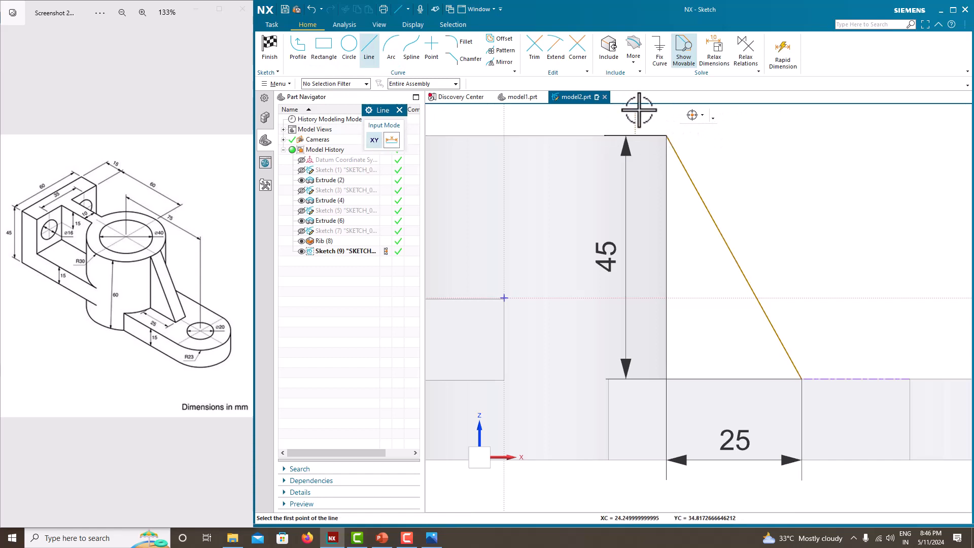
pyautogui.press('Escape')
pyautogui.rightClick(737, 158)
pyautogui.click(749, 166)
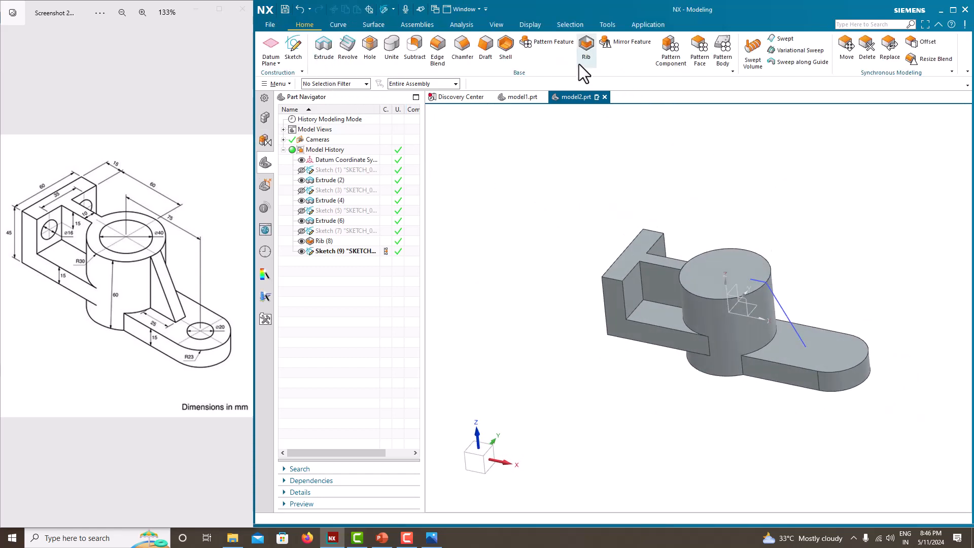
# Create a 10 mm symmetric rib from the two connected lines with walls parallel to the section plane, combined with the body, and hide its sketch
pyautogui.click(589, 56)
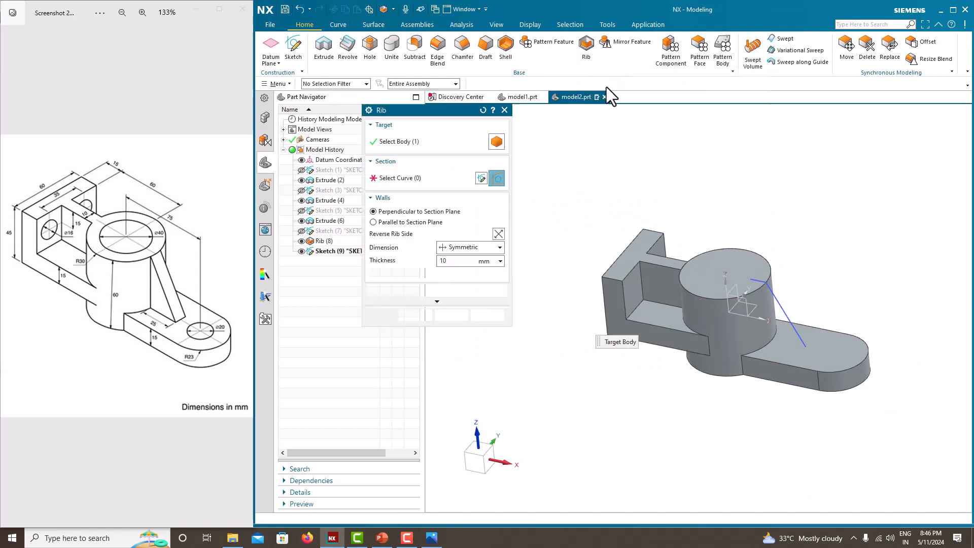
pyautogui.click(786, 301)
pyautogui.click(374, 221)
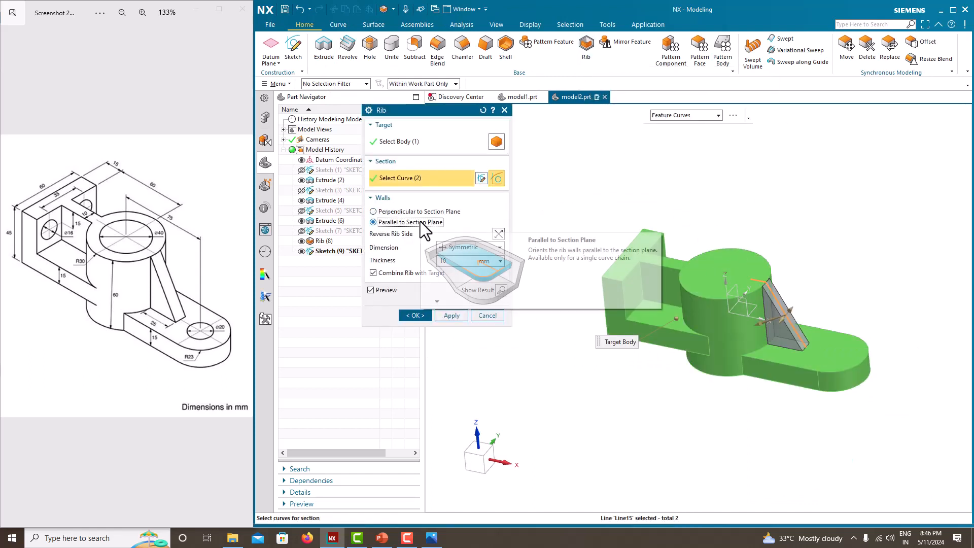
pyautogui.scroll(3, 761, 282)
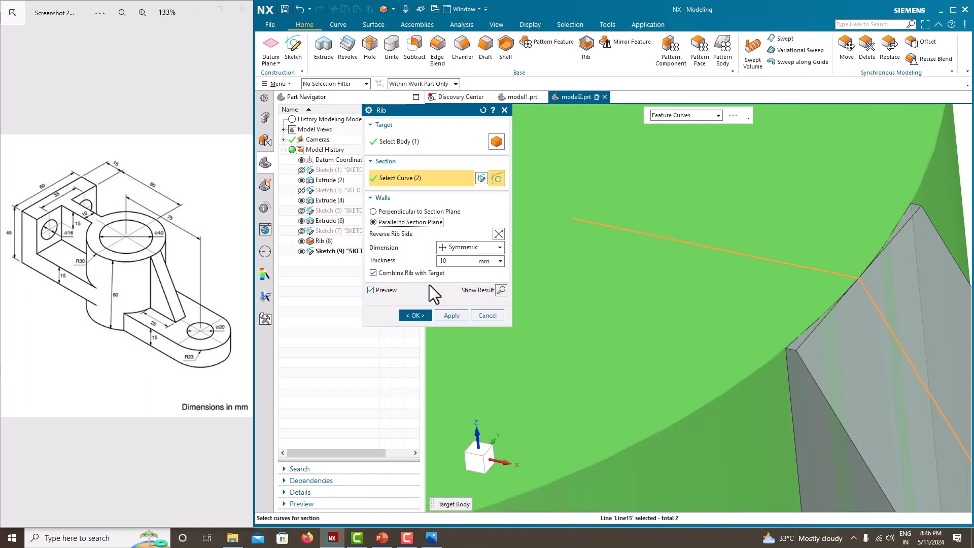
pyautogui.click(421, 313)
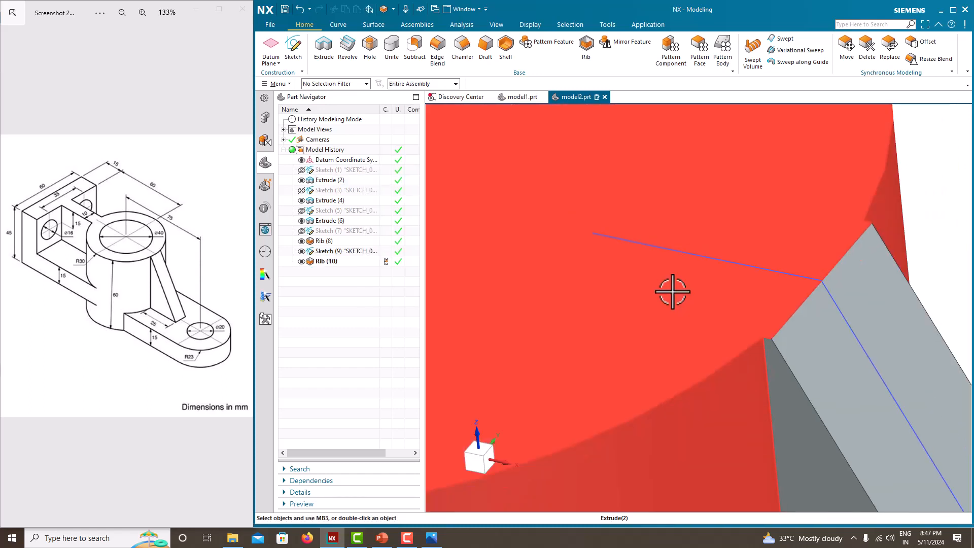
pyautogui.hotkey('ctrl', 'f')
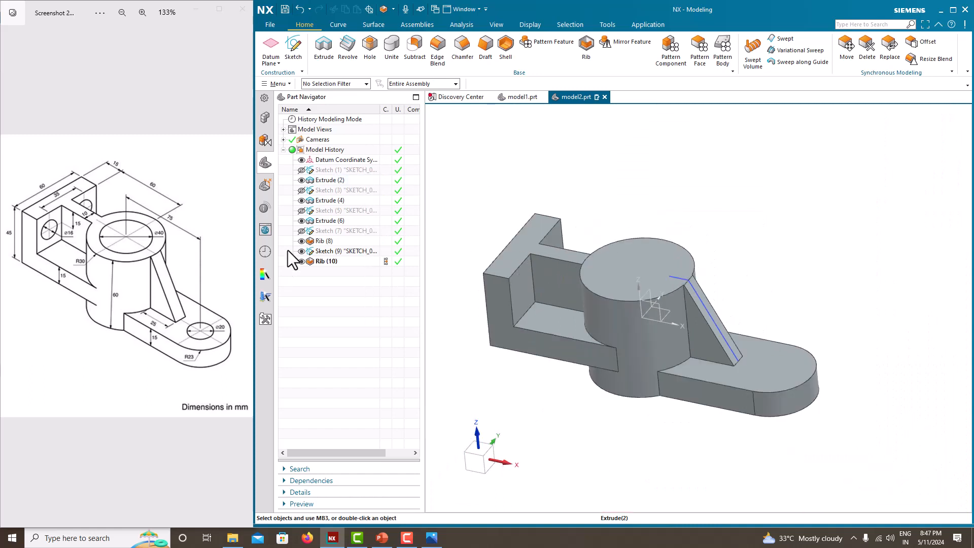
pyautogui.click(301, 251)
# Examine where the sloped rib meets the cylinder's top edge and the overall shape of the bracket
pyautogui.scroll(5, 680, 278)
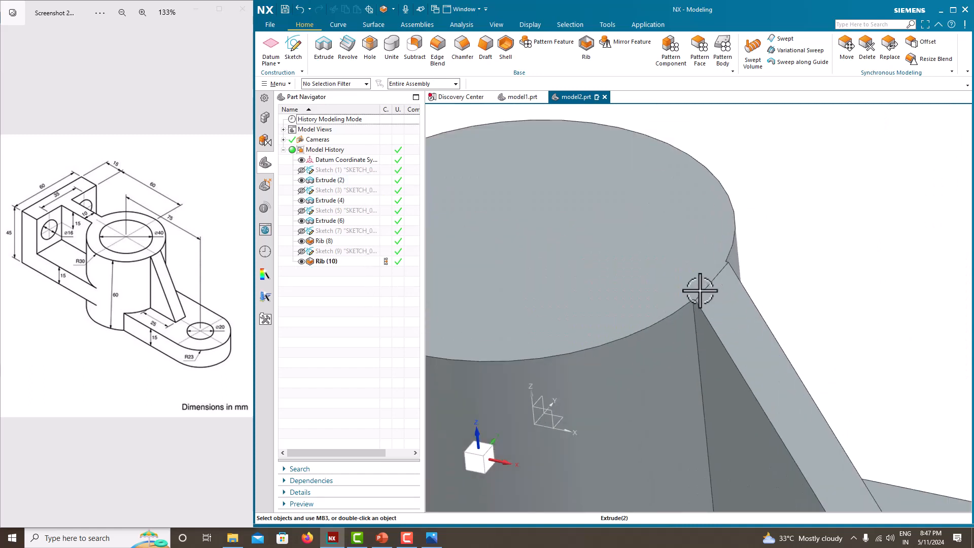
pyautogui.scroll(-4, 694, 285)
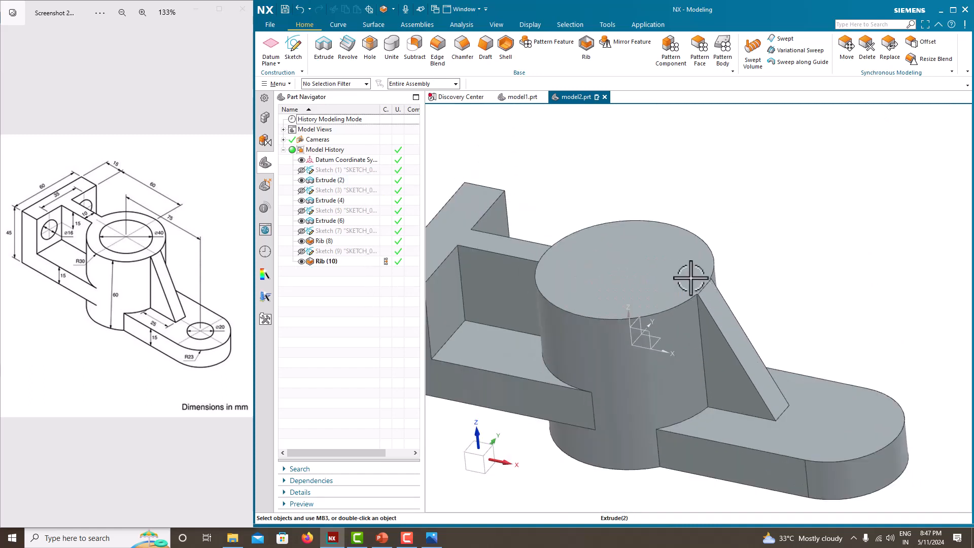
pyautogui.scroll(-2, 647, 246)
pyautogui.moveTo(647, 246); pyautogui.dragTo(628, 239, button='middle')
pyautogui.scroll(4, 674, 259)
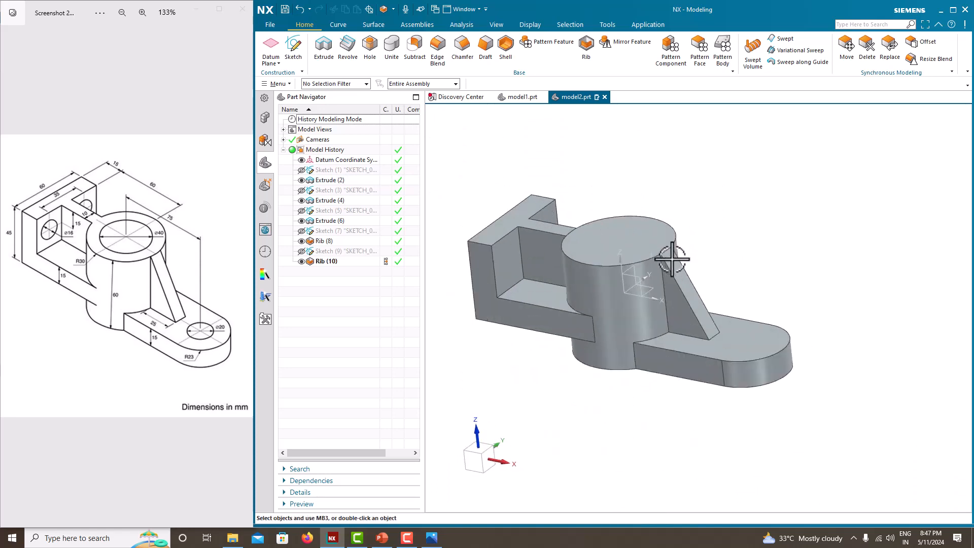
pyautogui.scroll(-4, 656, 243)
pyautogui.moveTo(562, 221); pyautogui.dragTo(563, 236, button='middle')
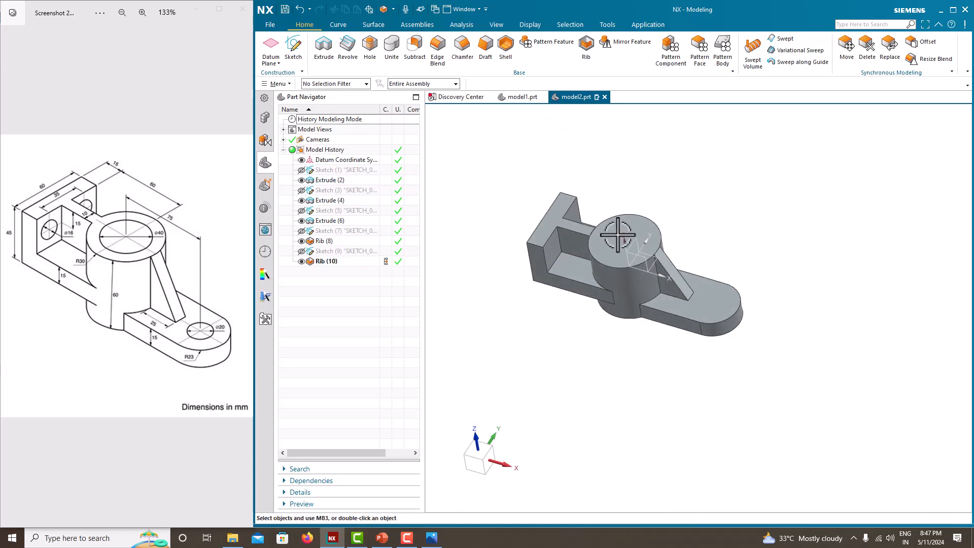
pyautogui.scroll(5, 627, 234)
pyautogui.scroll(-5, 630, 242)
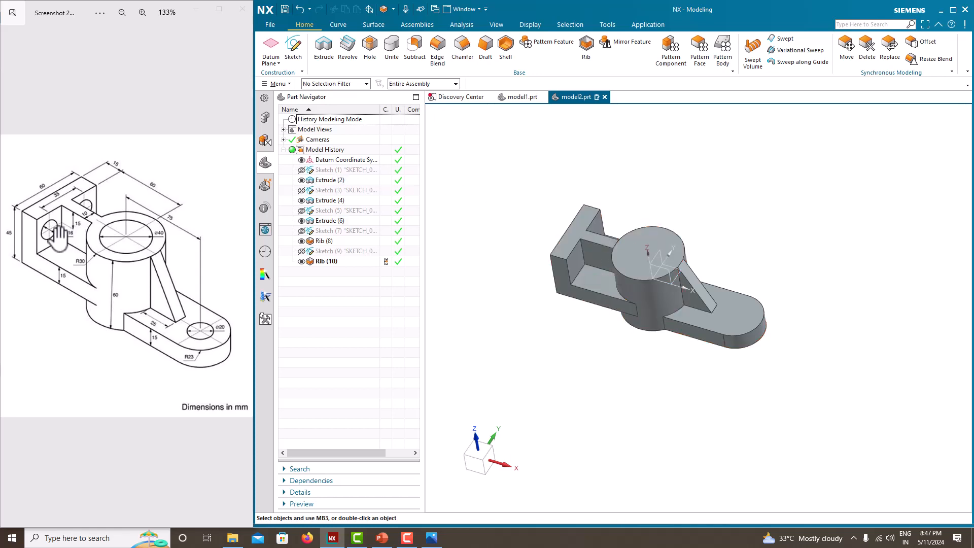
# Start a new sketch on the inner face of the side arm's upright end plate
pyautogui.click(296, 48)
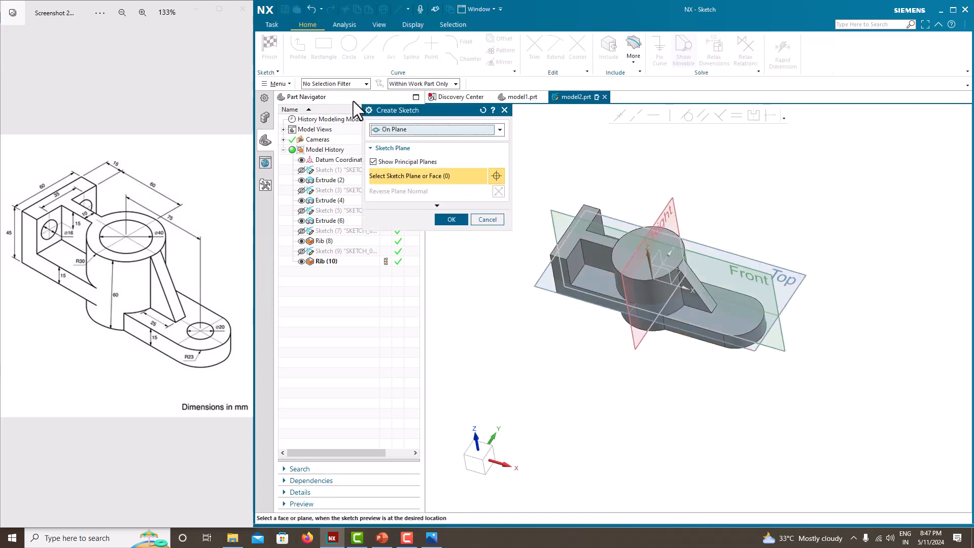
pyautogui.click(578, 263)
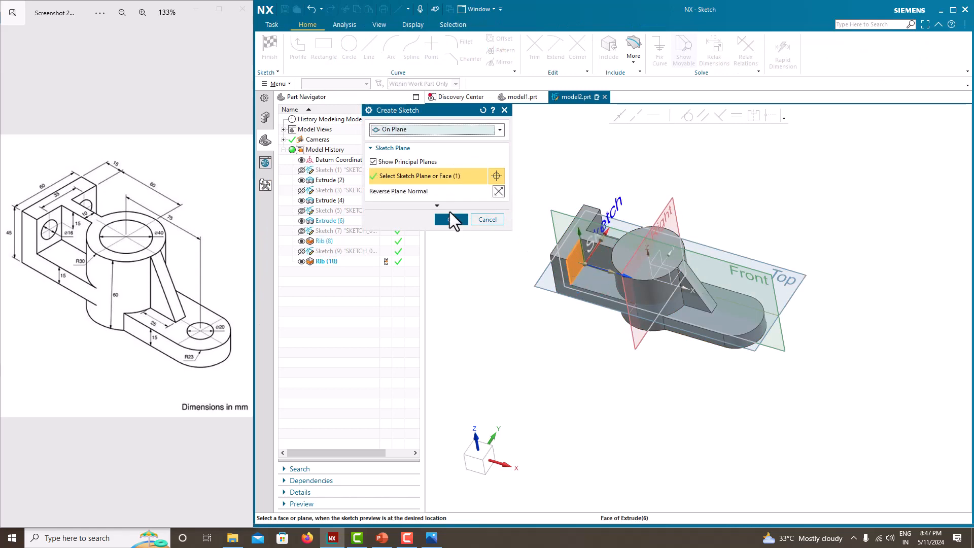
pyautogui.click(452, 220)
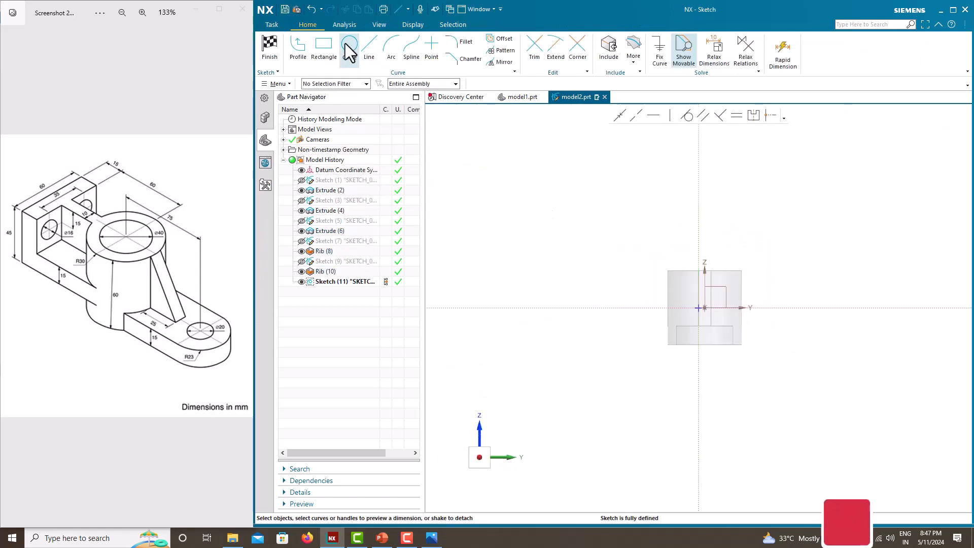
# Draw two circles side by side in the upper half of the plate, one on each side of the vertical datum axis
pyautogui.click(349, 50)
pyautogui.scroll(2, 679, 290)
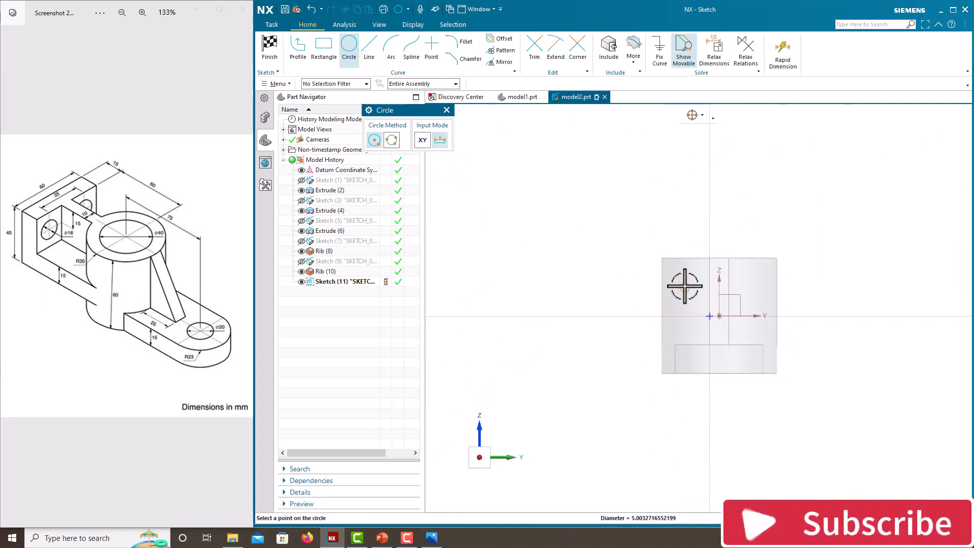
pyautogui.click(676, 277)
pyautogui.click(748, 287)
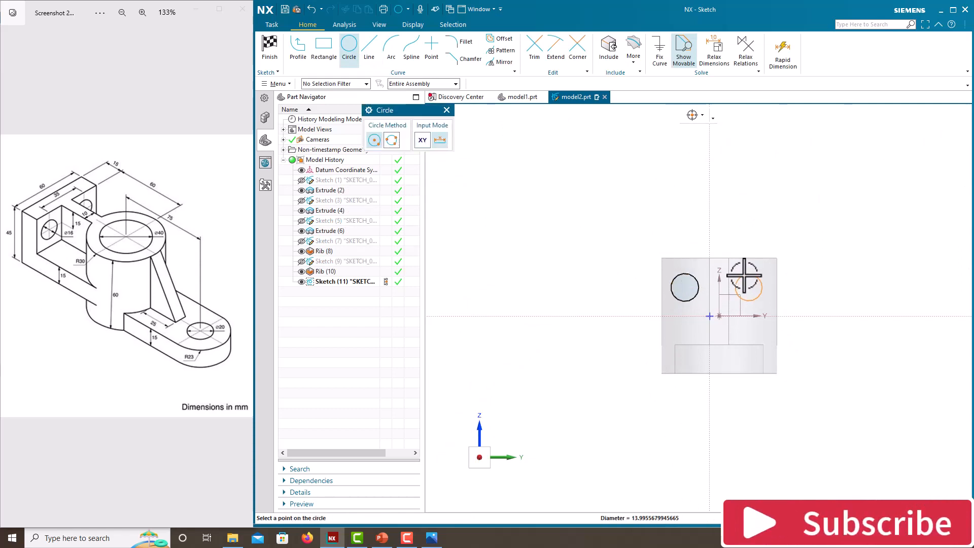
pyautogui.click(744, 276)
pyautogui.press('Escape')
pyautogui.scroll(3, 746, 270)
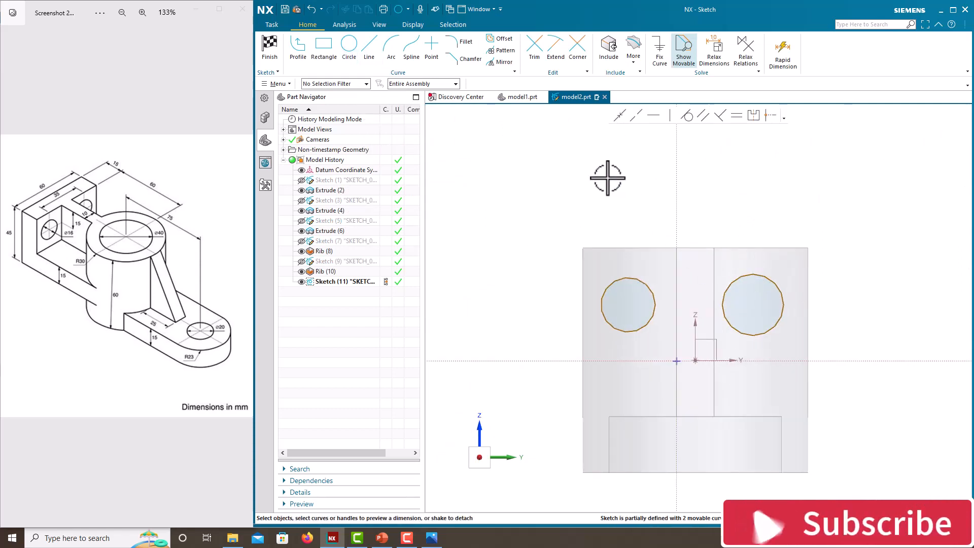
# Draw a vertical line 40 mm long upward from the datum origin, between the two circles
pyautogui.click(372, 50)
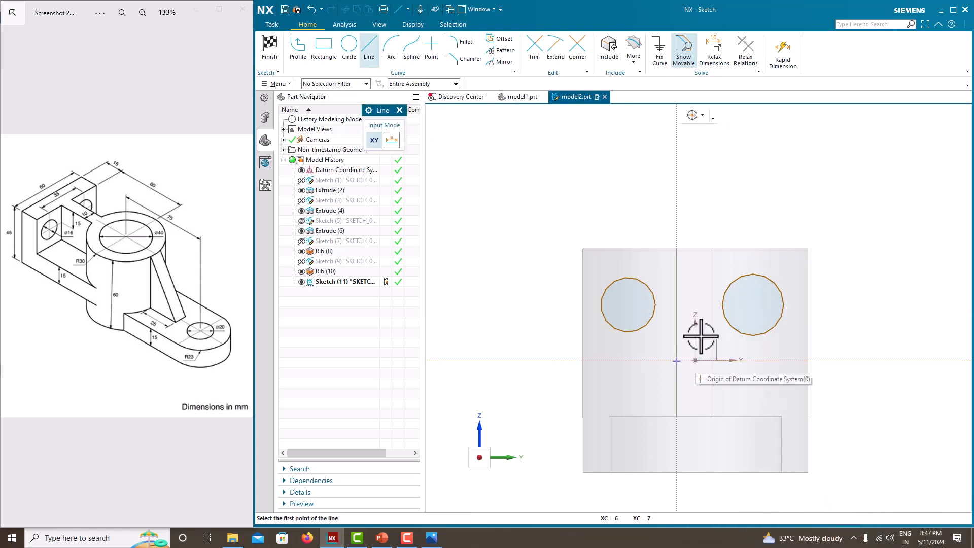
pyautogui.click(696, 361)
pyautogui.click(697, 209)
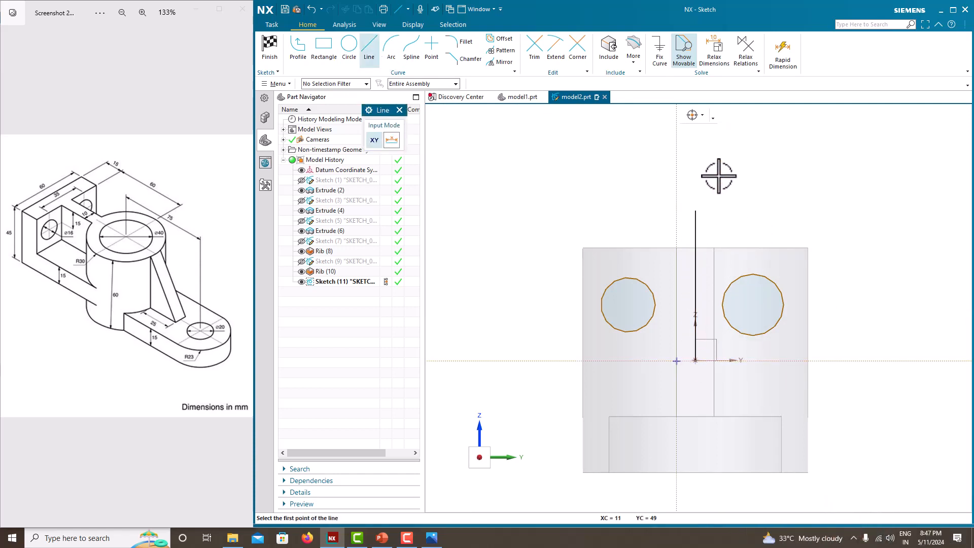
pyautogui.press('Escape')
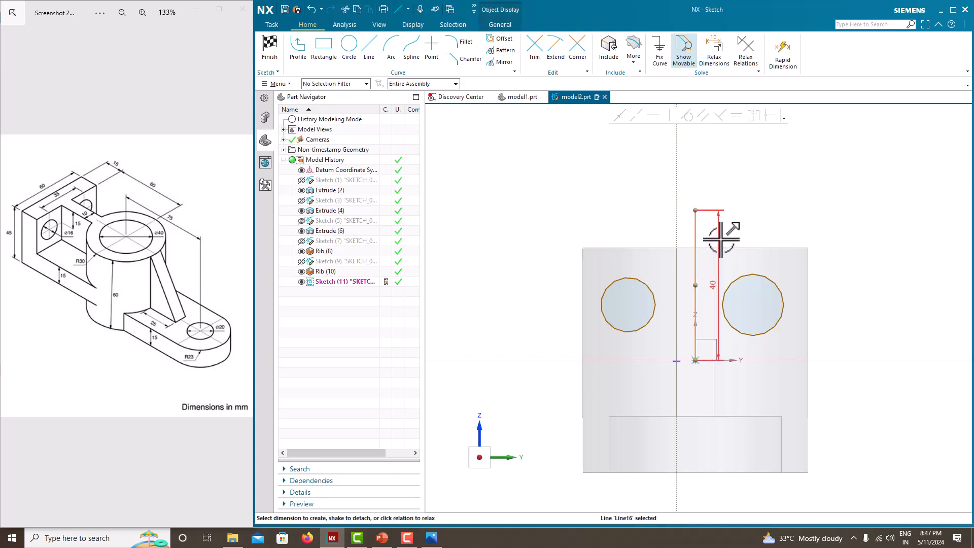
# Dimension the vertical line's length and convert the line to a reference line
pyautogui.click(722, 240)
pyautogui.middleClick(746, 208)
pyautogui.click(697, 216)
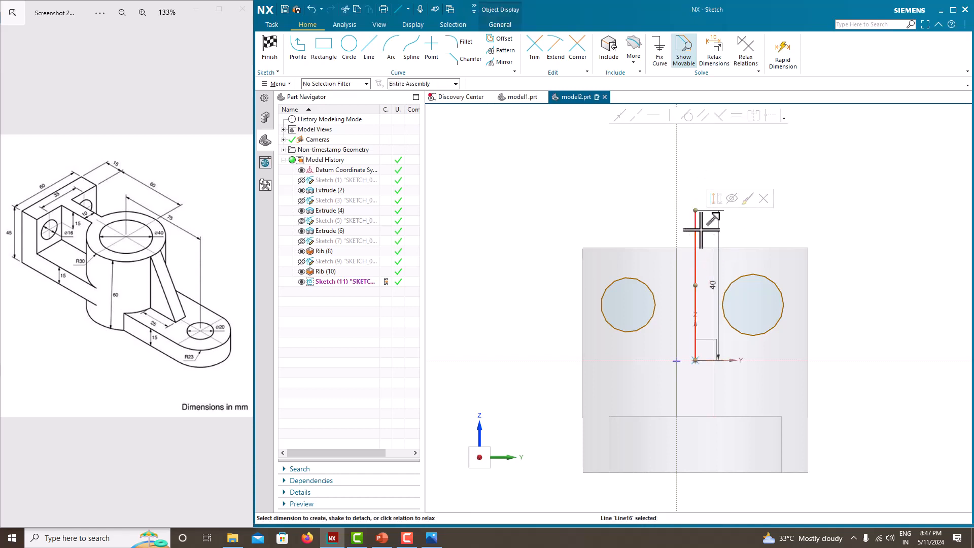
pyautogui.click(717, 200)
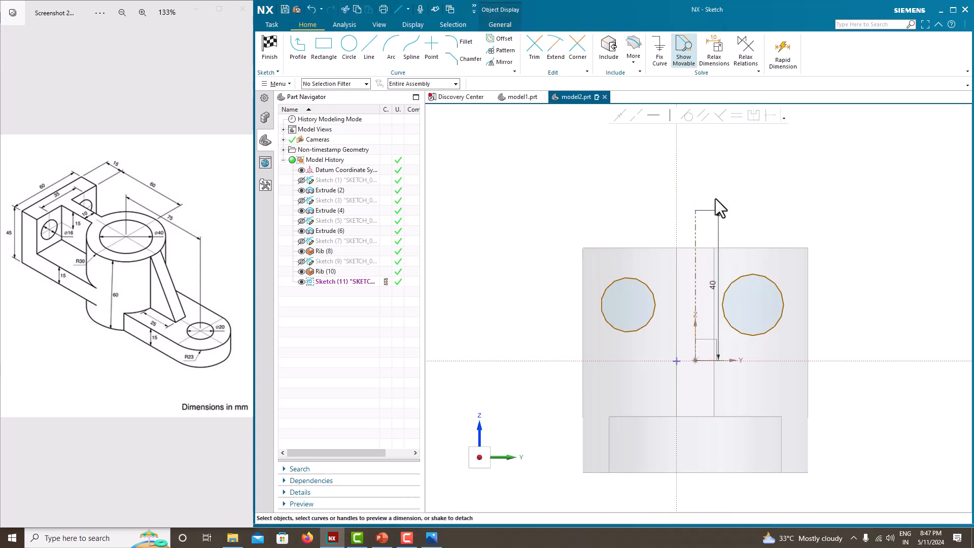
pyautogui.click(763, 277)
pyautogui.click(650, 285)
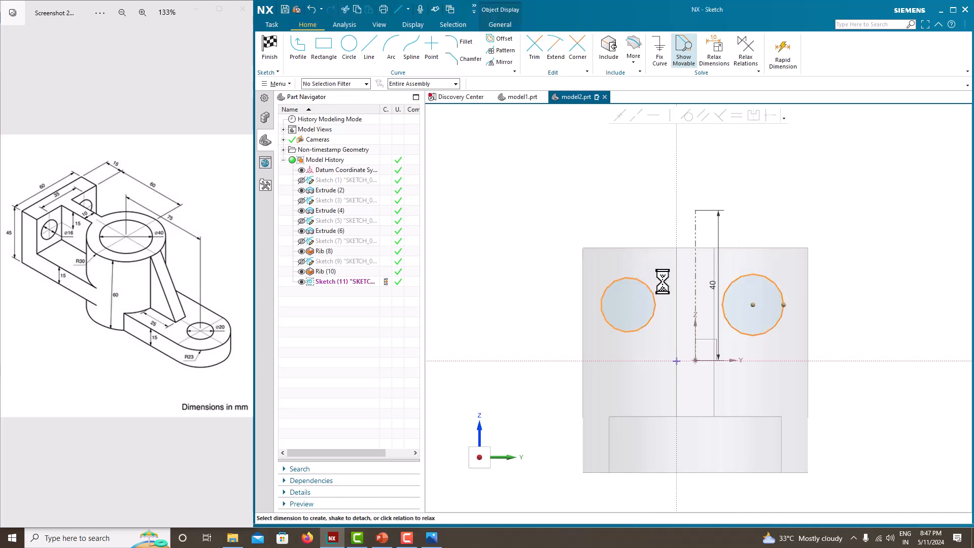
pyautogui.press('Escape')
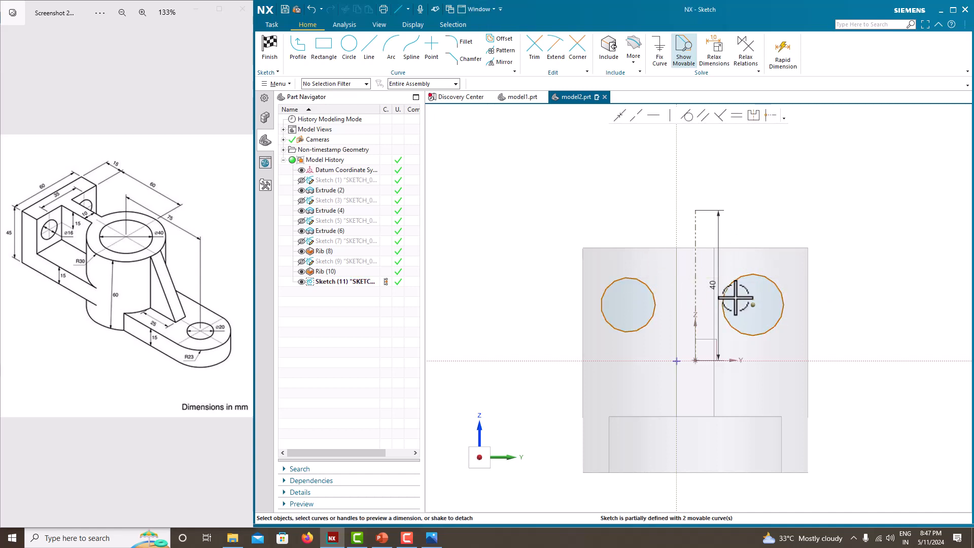
# Dimension the horizontal distance between the two circle centers as 35 mm
pyautogui.click(752, 304)
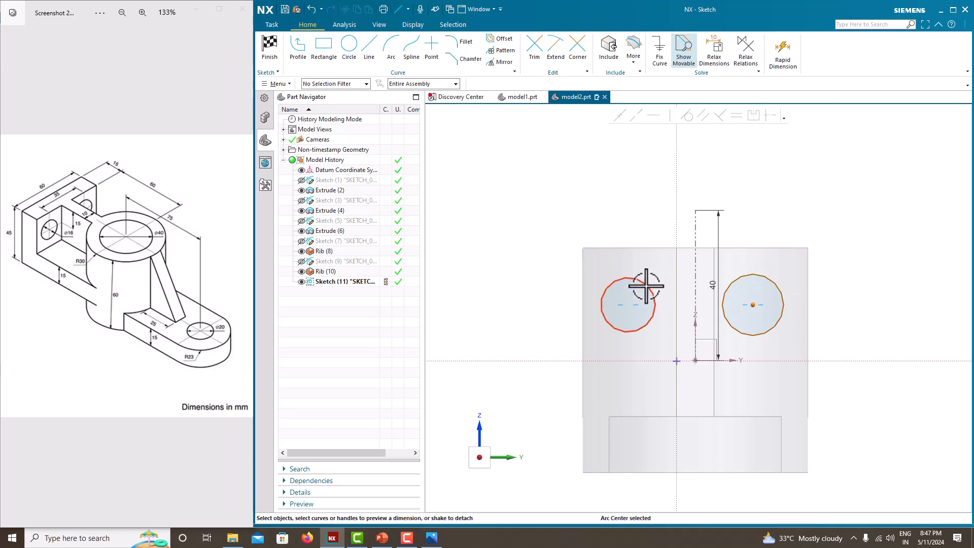
pyautogui.click(628, 304)
pyautogui.click(692, 292)
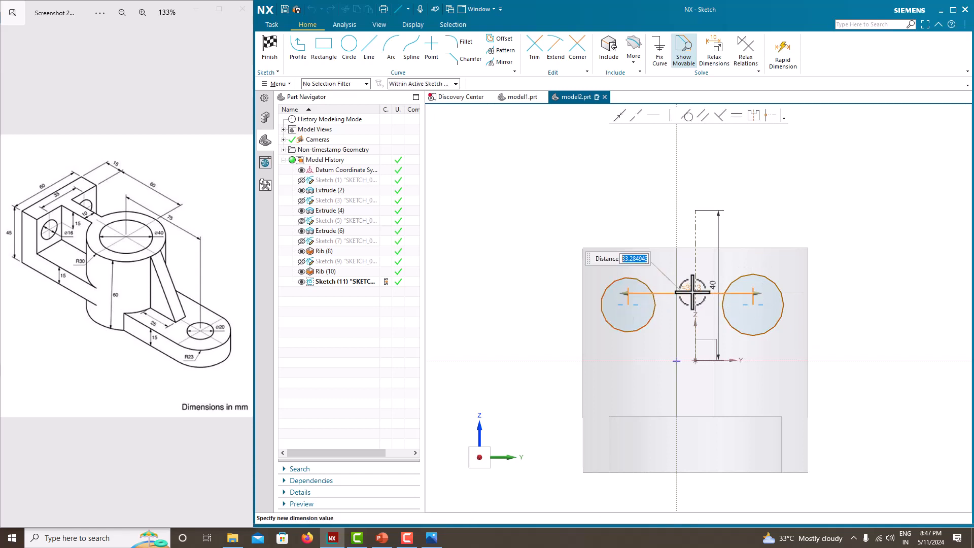
pyautogui.write('35')
pyautogui.press('Return')
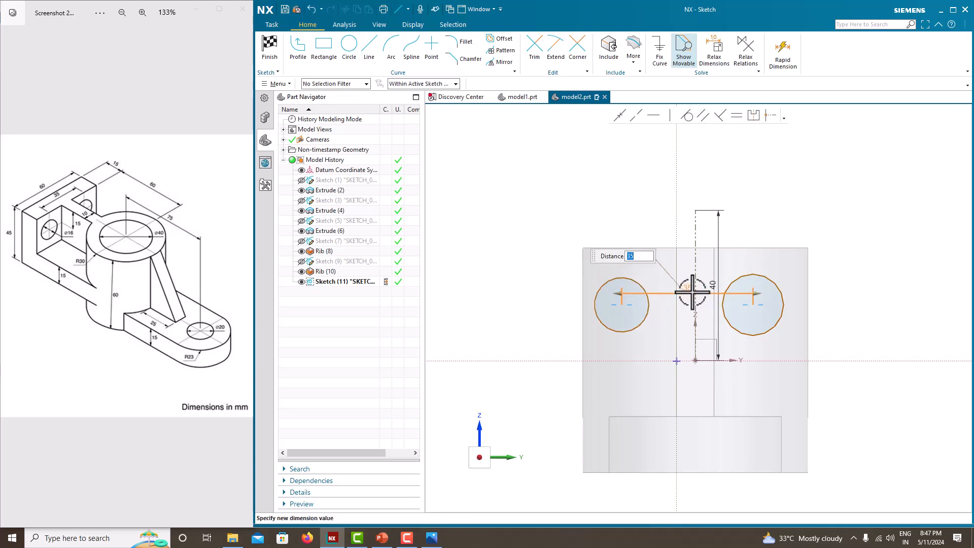
pyautogui.click(735, 215)
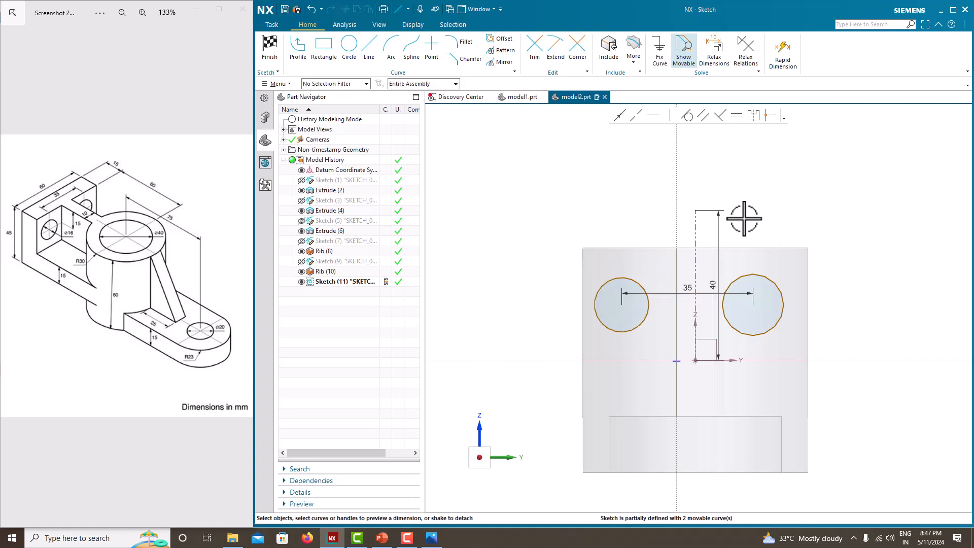
# Make the two circle centers symmetric about the vertical reference line, accepting the solution that also moves the stationary curve
pyautogui.click(754, 304)
pyautogui.click(622, 304)
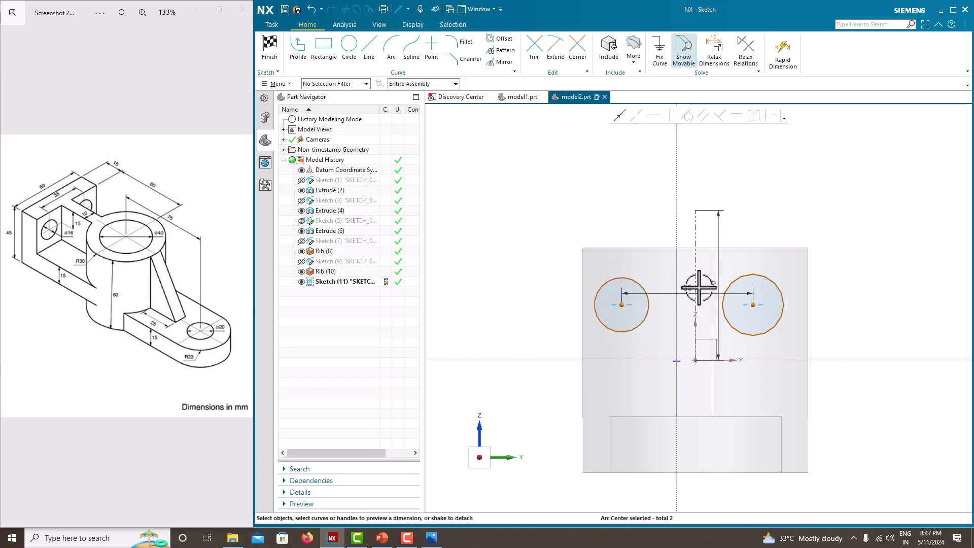
pyautogui.click(695, 261)
pyautogui.click(754, 116)
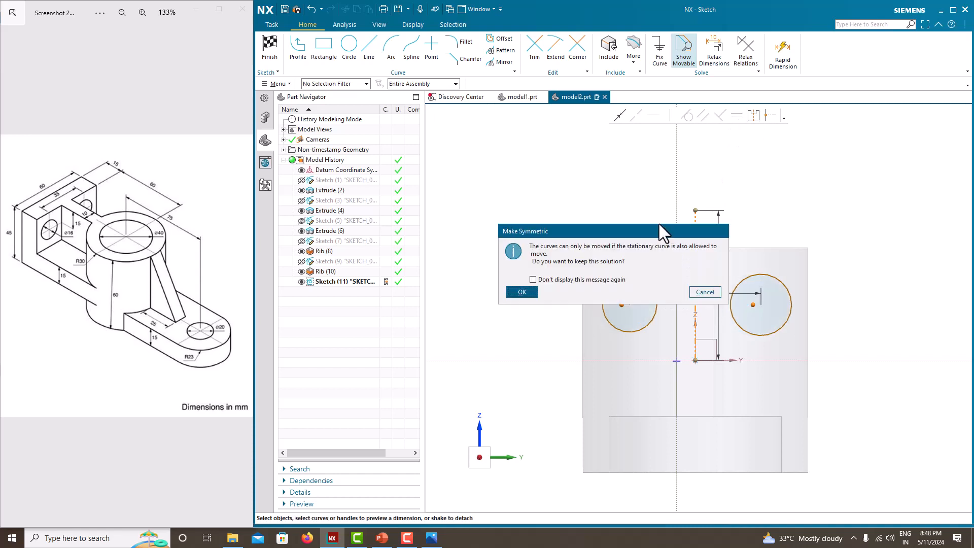
pyautogui.click(530, 292)
# Dimension one circle's diameter as 16 mm
pyautogui.click(643, 283)
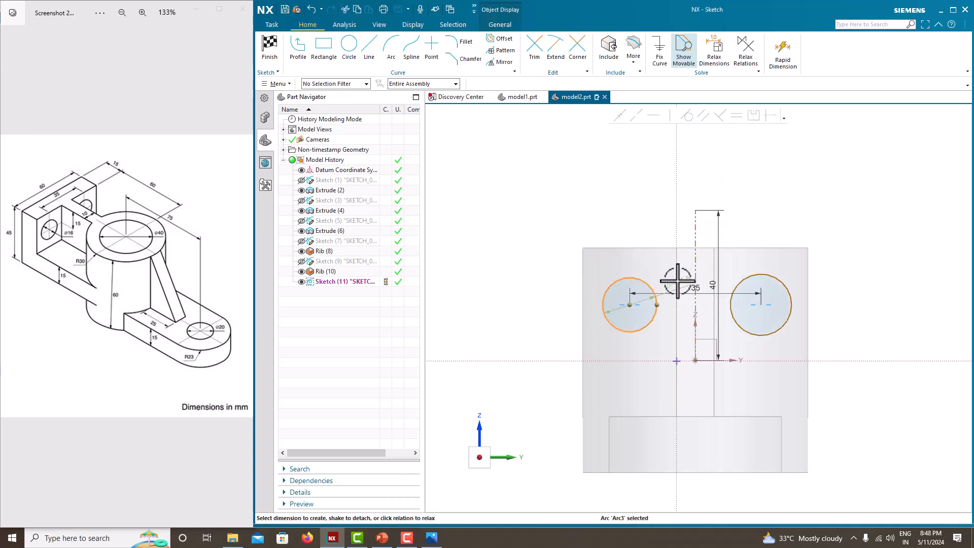
pyautogui.click(689, 283)
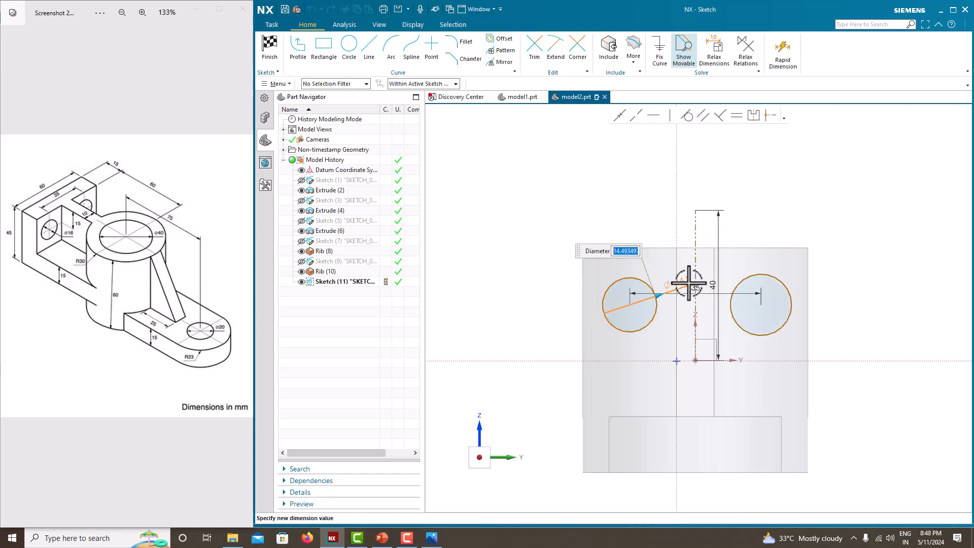
pyautogui.write('16')
pyautogui.press('Return')
pyautogui.click(796, 205)
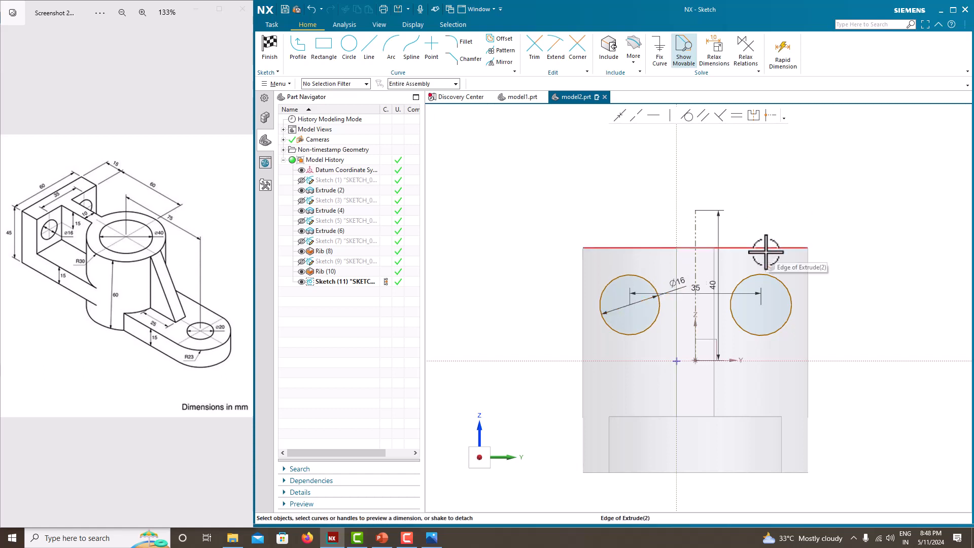
# Dimension the vertical distance from the end plate's upper edge to the 16 mm circle's center and finish the sketch
pyautogui.moveTo(748, 219); pyautogui.dragTo(772, 226, button='middle')
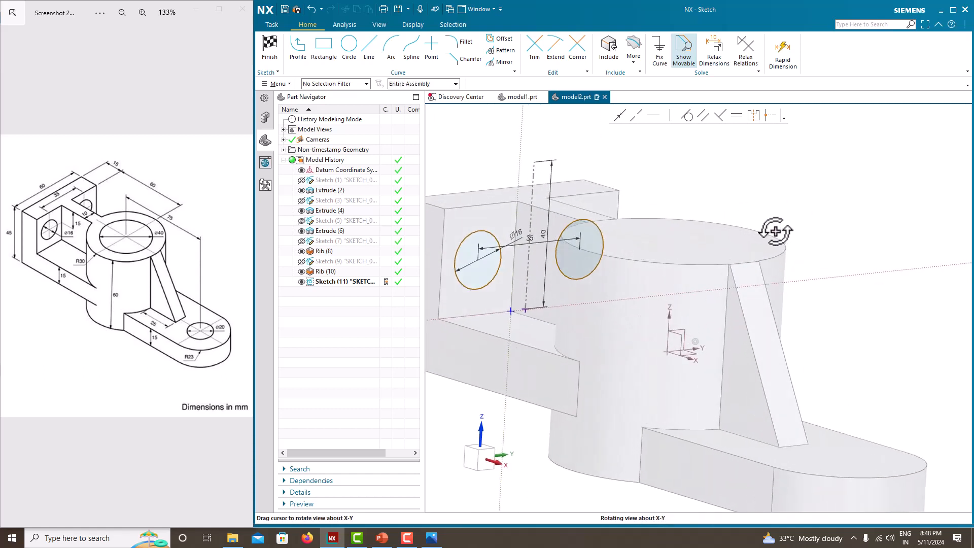
pyautogui.click(484, 205)
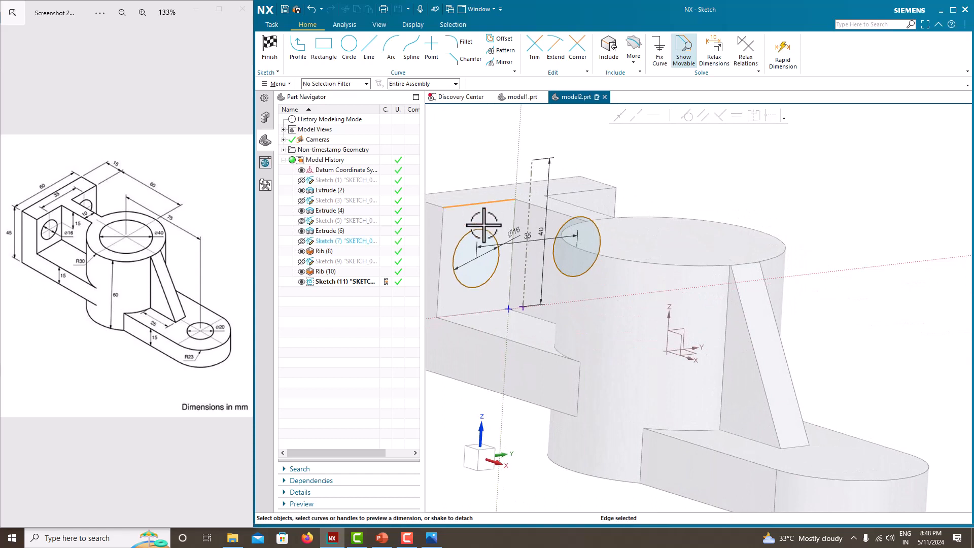
pyautogui.click(479, 259)
pyautogui.click(502, 211)
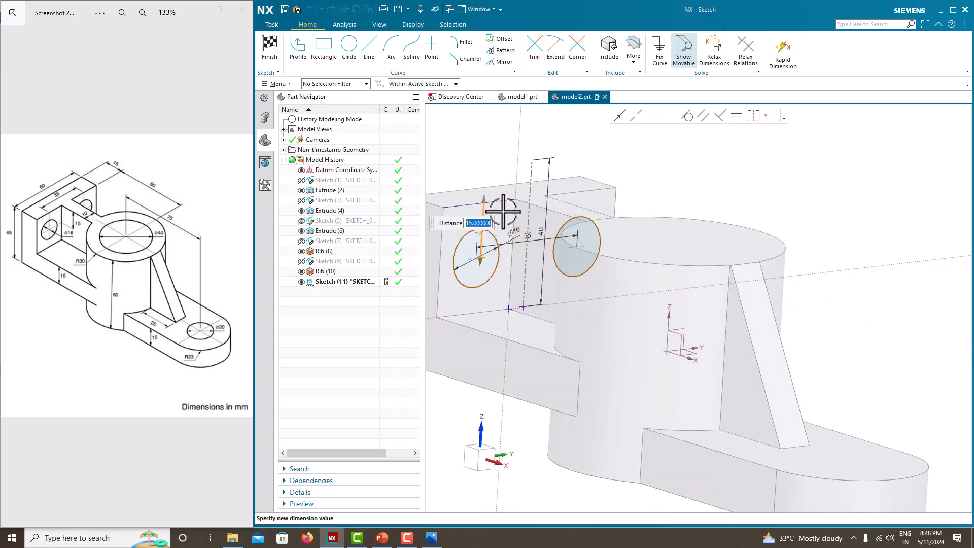
pyautogui.middleClick(506, 211)
pyautogui.rightClick(683, 166)
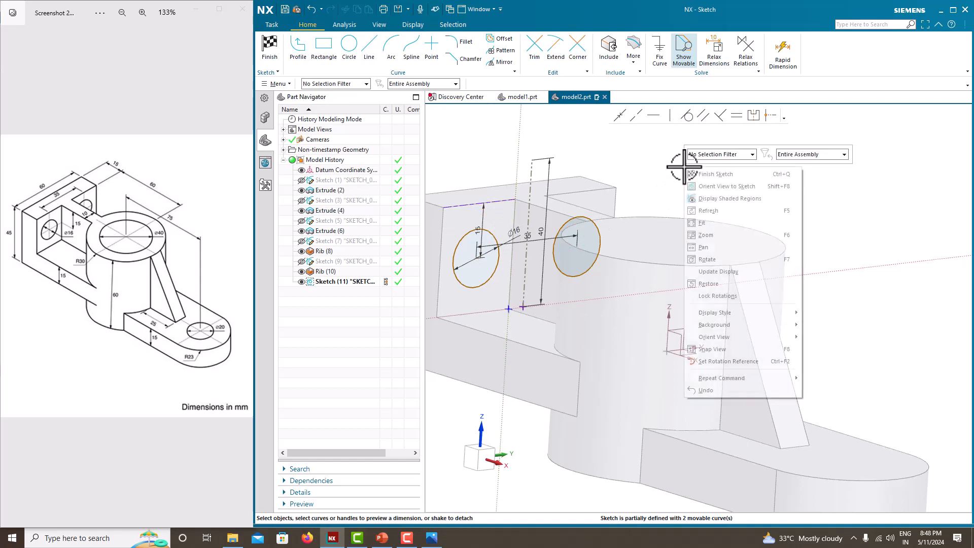
pyautogui.click(693, 172)
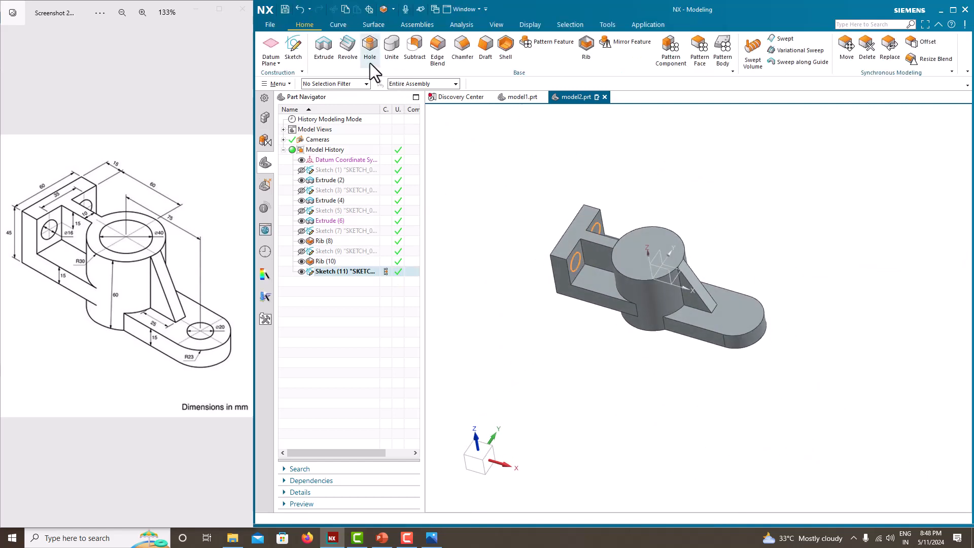
# Extrude the two circles back through the end plate as a Subtract cut with the end limit Until Next
pyautogui.click(331, 57)
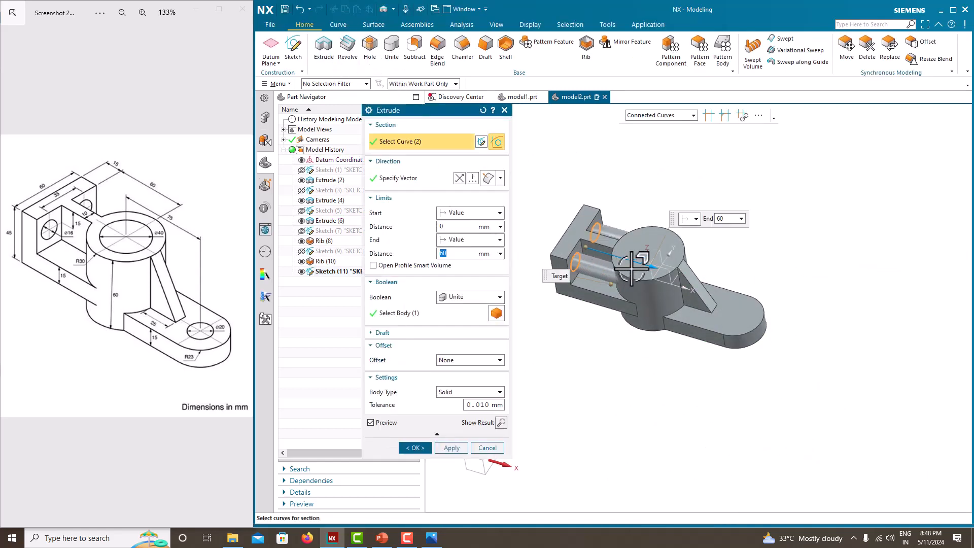
pyautogui.moveTo(629, 263); pyautogui.dragTo(552, 233)
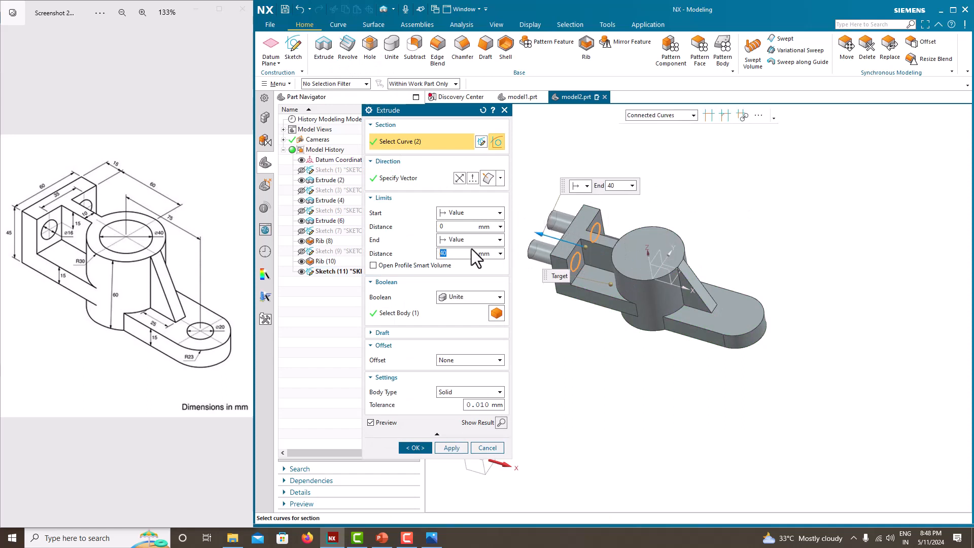
pyautogui.click(461, 293)
pyautogui.click(460, 329)
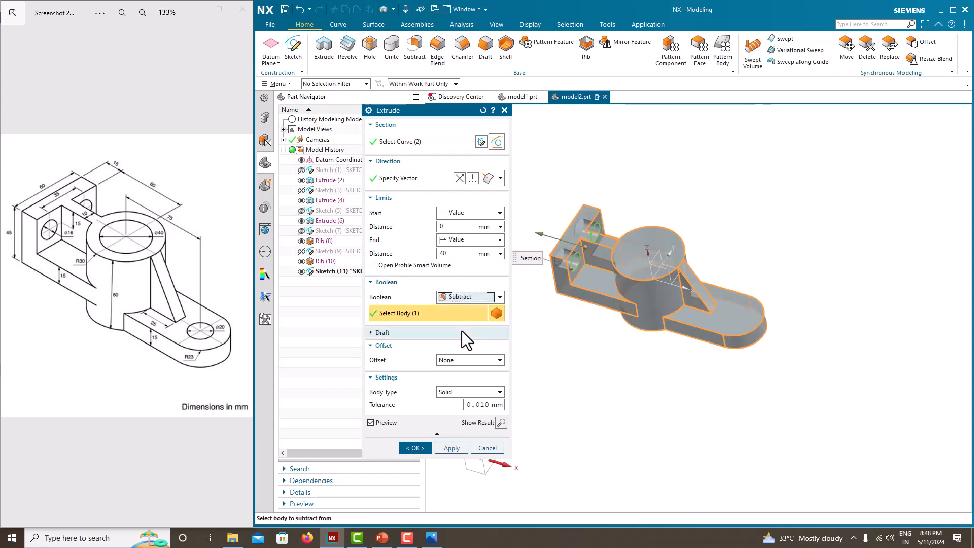
pyautogui.click(455, 241)
pyautogui.click(459, 279)
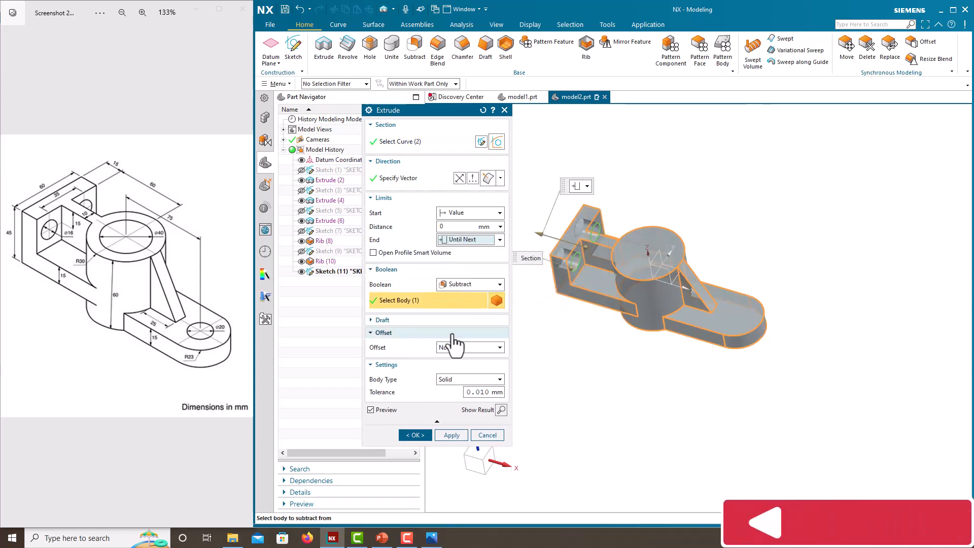
pyautogui.click(415, 434)
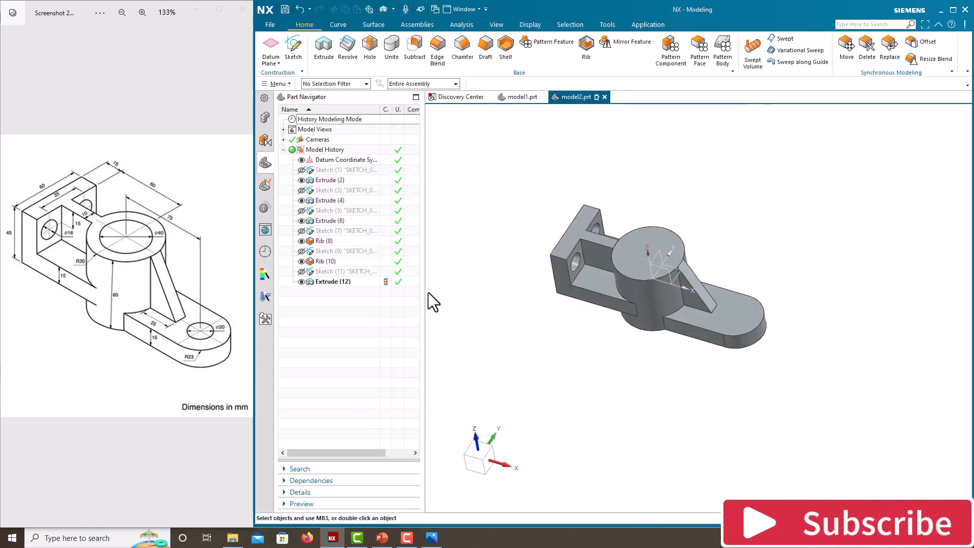
# Cut simple Until Next holes of 40 mm diameter centered on the cylinder's upper face and 20 mm concentric with the base arm's rounded end
pyautogui.moveTo(591, 298); pyautogui.dragTo(546, 304, button='middle')
pyautogui.rightClick(521, 247)
pyautogui.click(481, 276)
pyautogui.moveTo(506, 279); pyautogui.dragTo(581, 265, button='middle')
pyautogui.scroll(2, 581, 265)
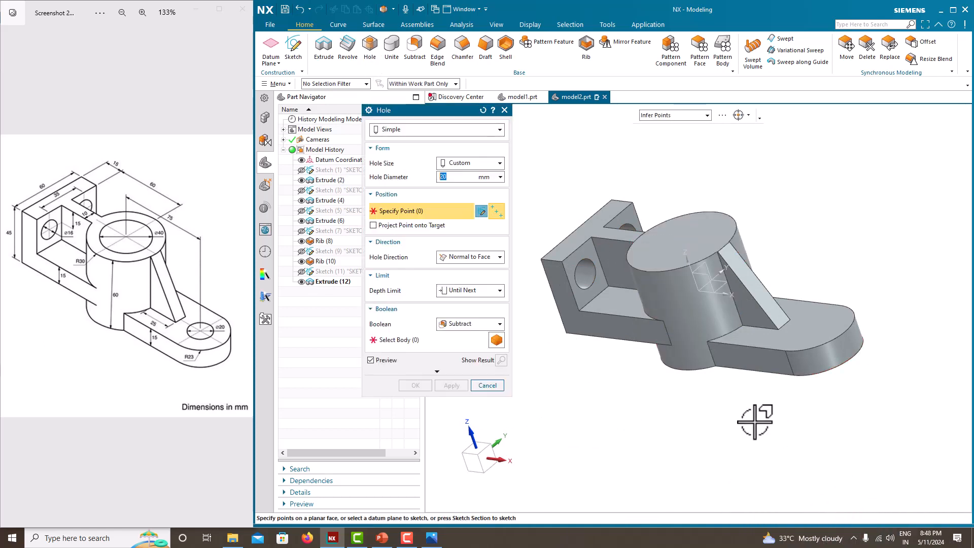
pyautogui.moveTo(714, 353); pyautogui.dragTo(793, 207, button='middle')
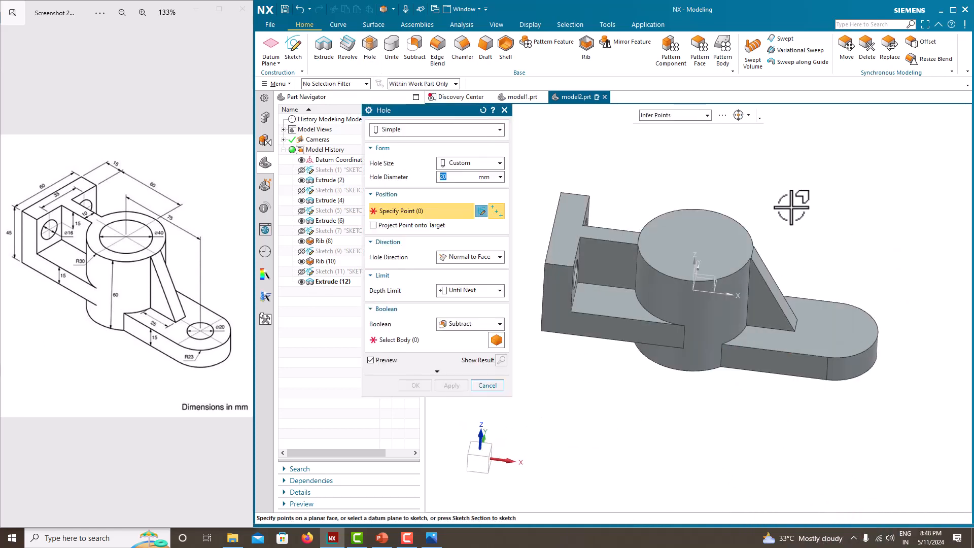
pyautogui.click(740, 210)
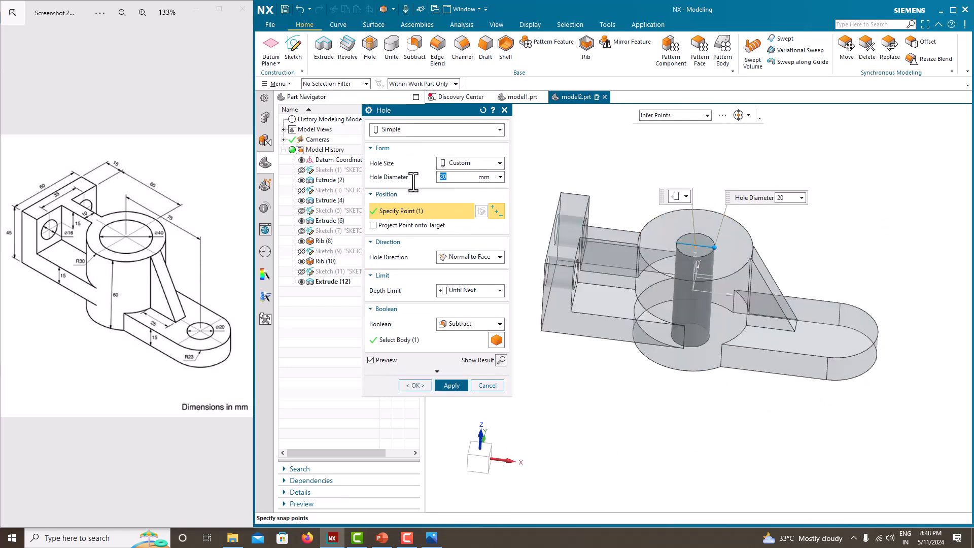
pyautogui.write('40')
pyautogui.press('Return')
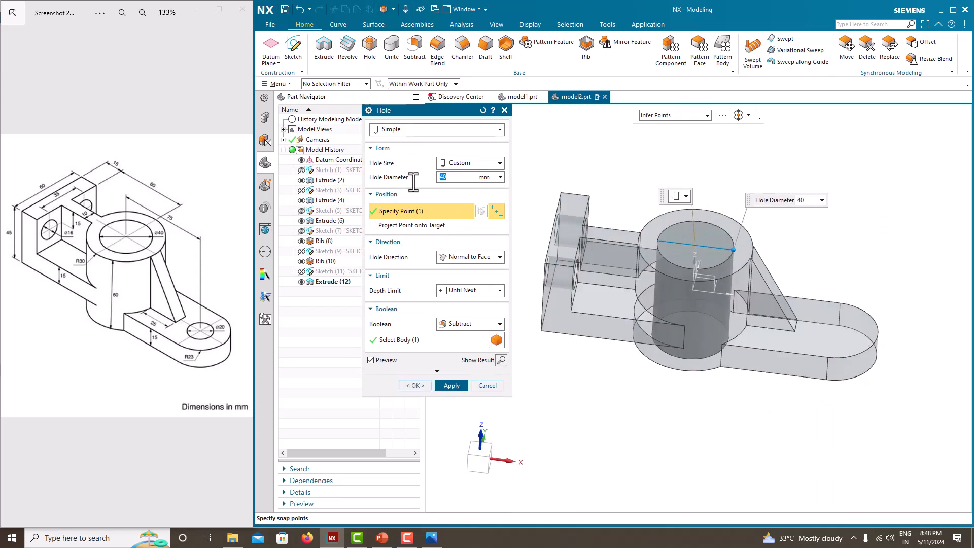
pyautogui.click(449, 385)
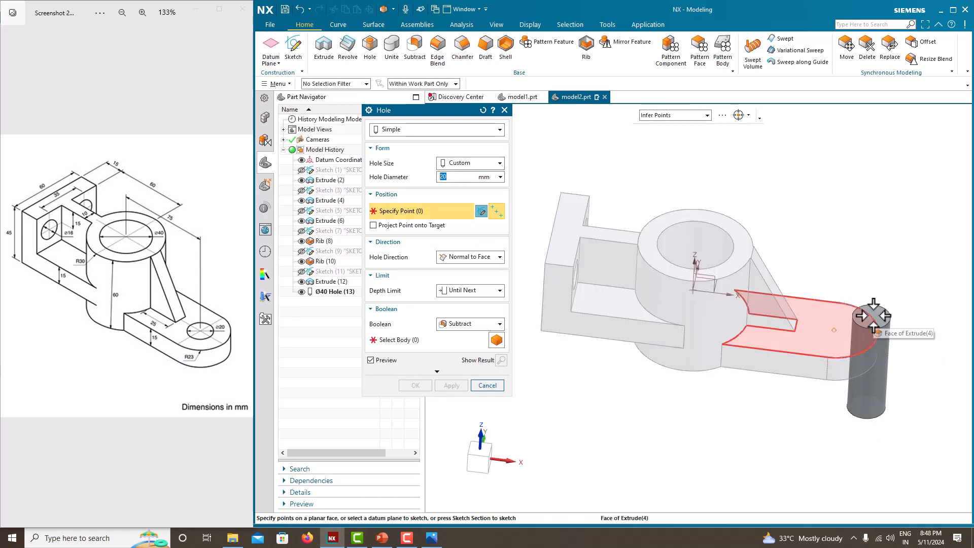
pyautogui.click(873, 316)
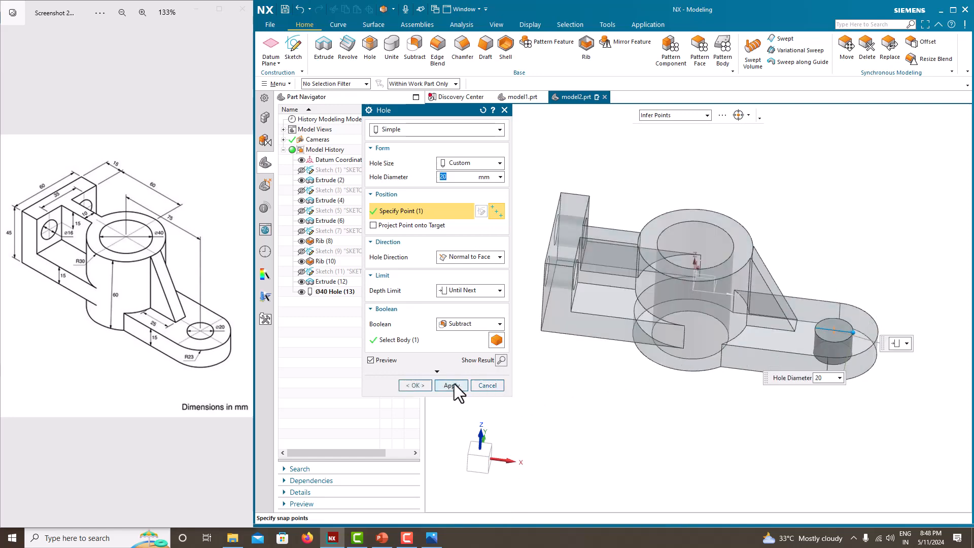
pyautogui.click(421, 383)
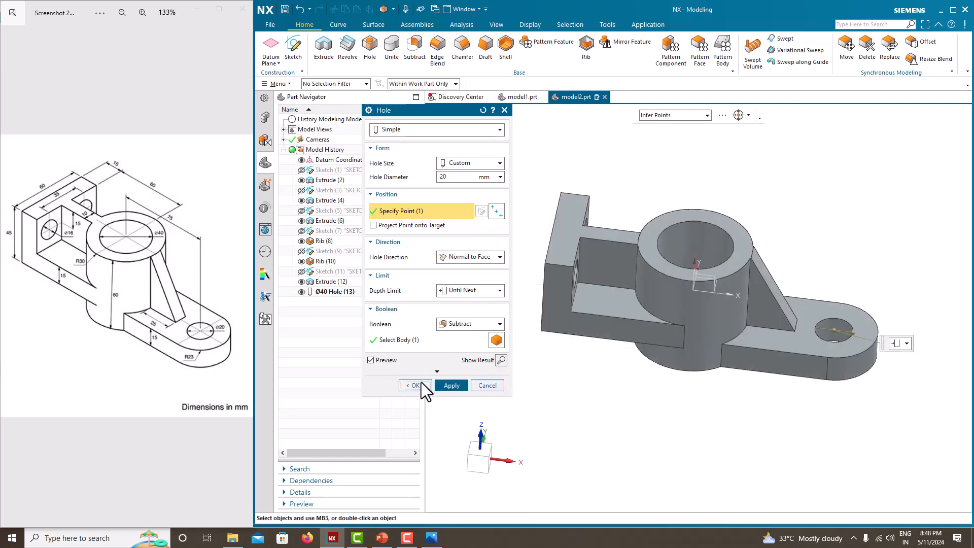
# Orient the finished bracket in the isometric view to compare it with the reference drawing
pyautogui.moveTo(766, 214); pyautogui.dragTo(713, 211, button='middle')
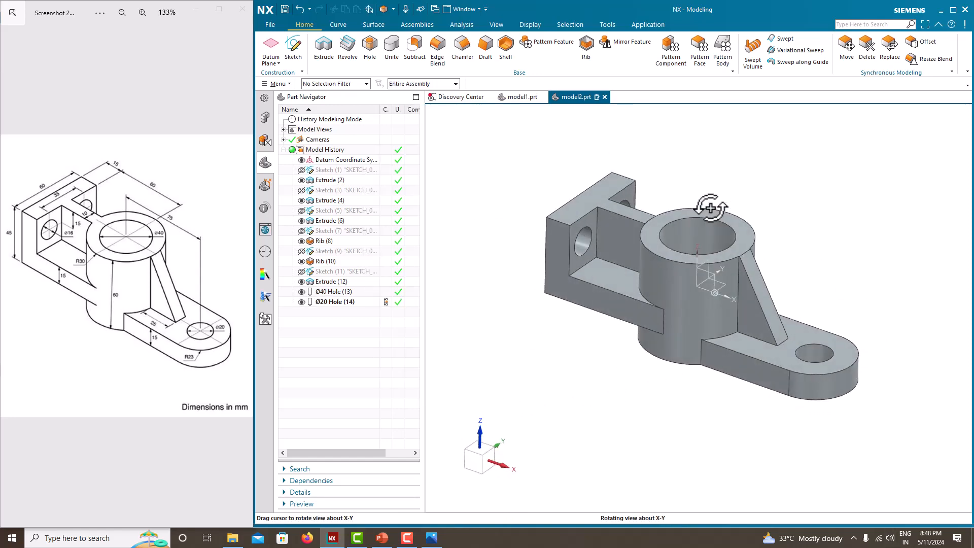
pyautogui.rightClick(444, 218)
pyautogui.moveTo(488, 328)
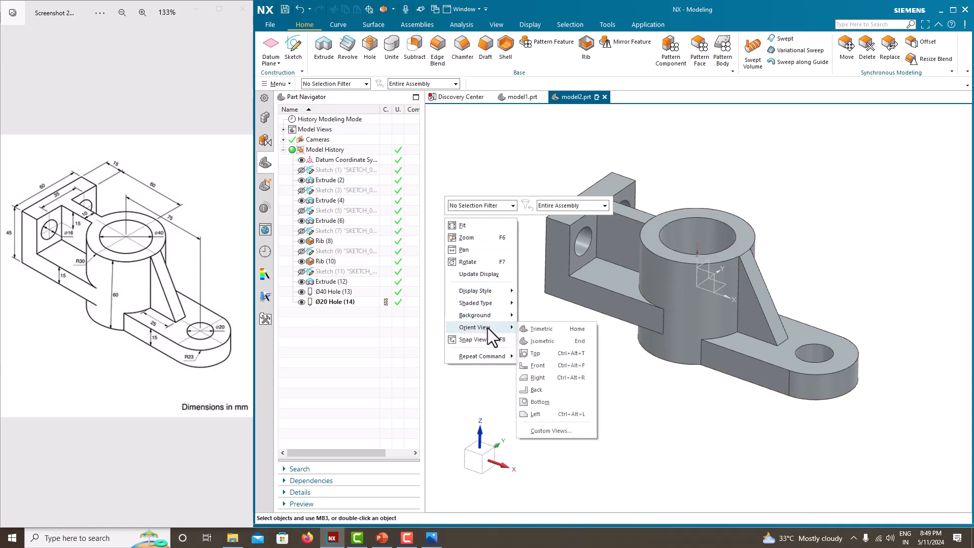
pyautogui.click(553, 328)
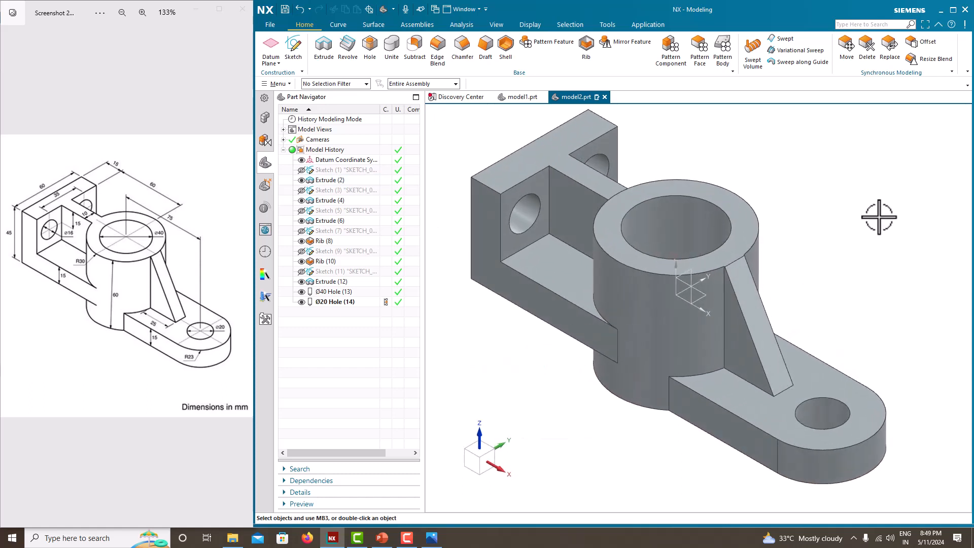